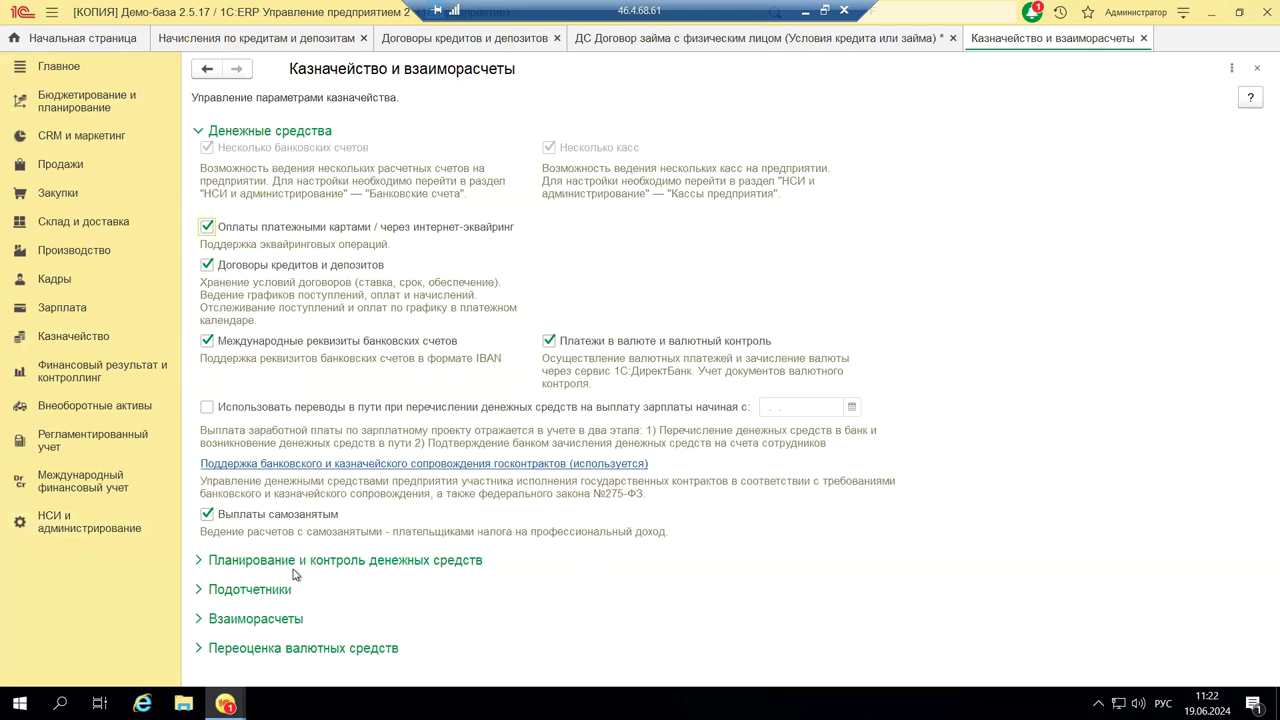
- Open the "ДС Кредитный договор" contract from the treasury's list of credit and deposit contracts
left_click(82, 342)
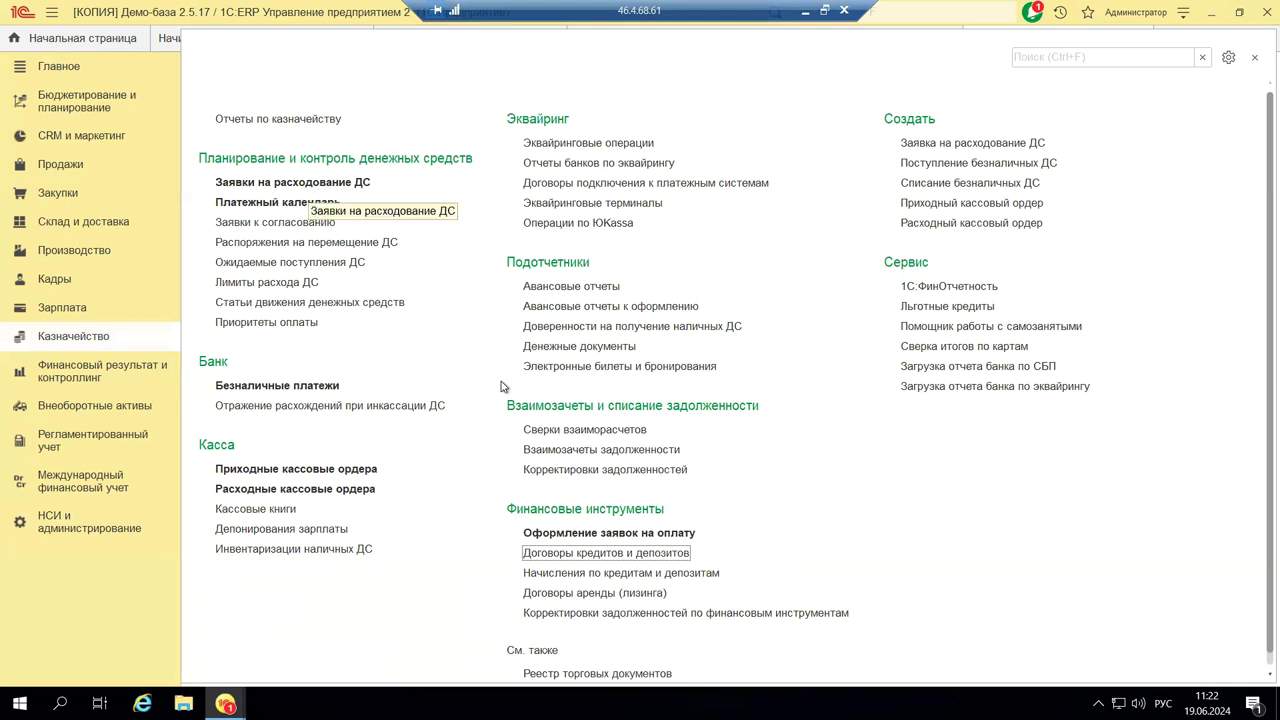
left_click(612, 558)
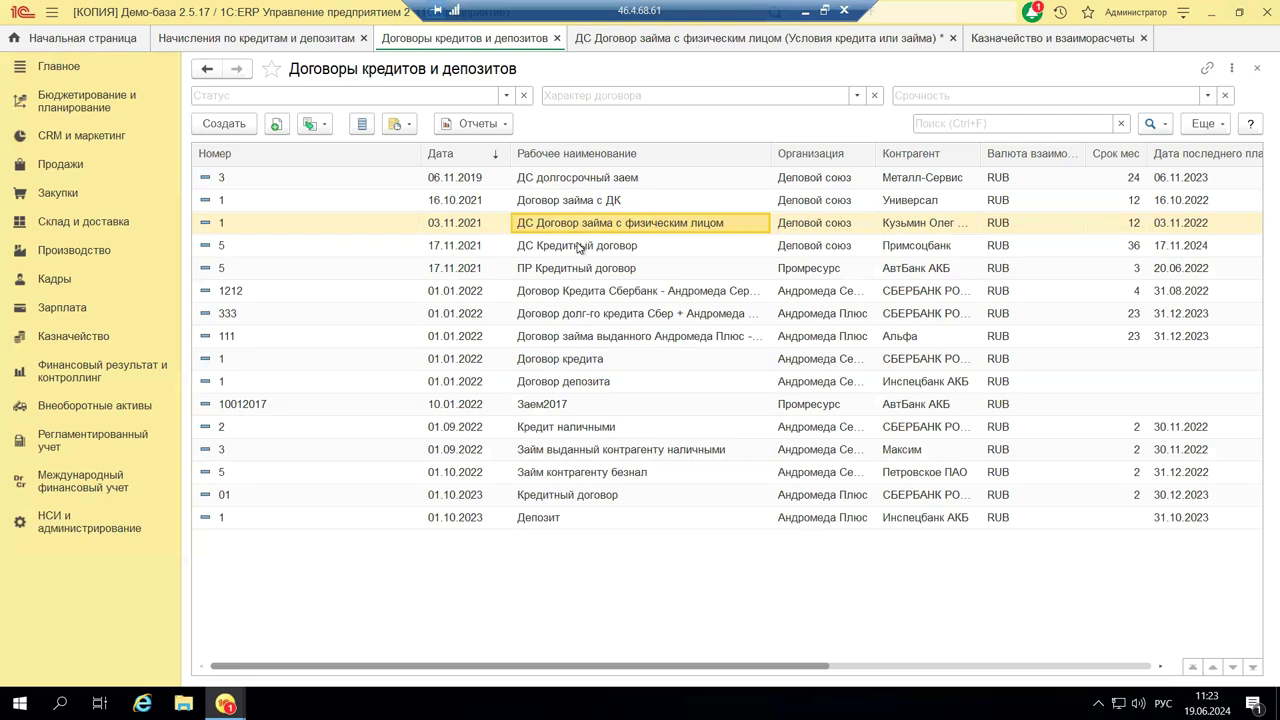
double_click(578, 247)
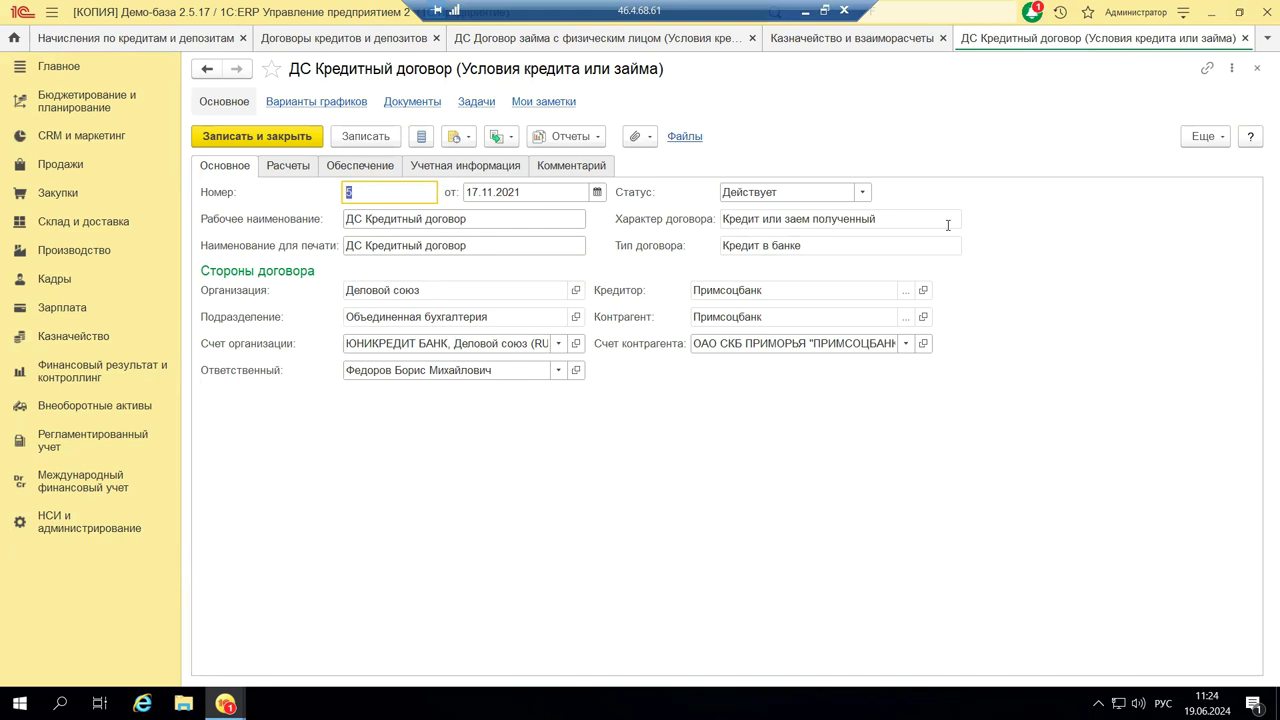
- Open the sales contract "Договор продажи АК-1 от 01.07.22" from the list of customer contracts
left_click(76, 168)
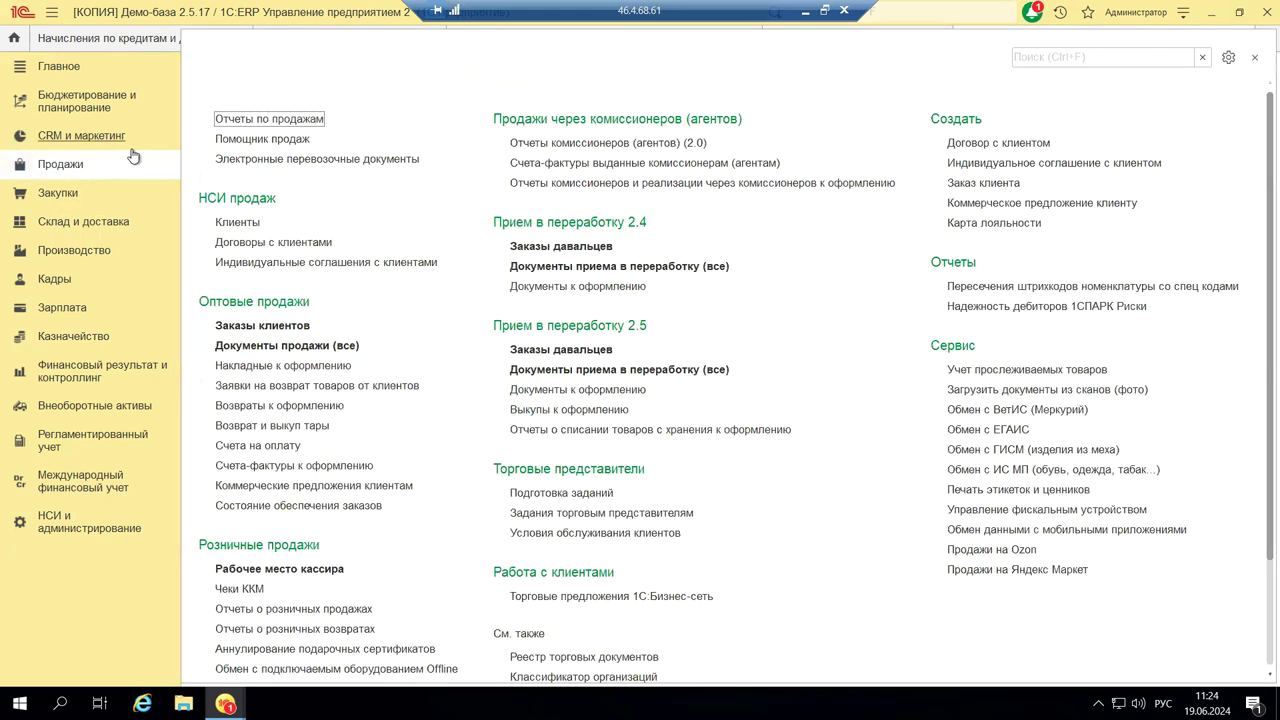
left_click(266, 241)
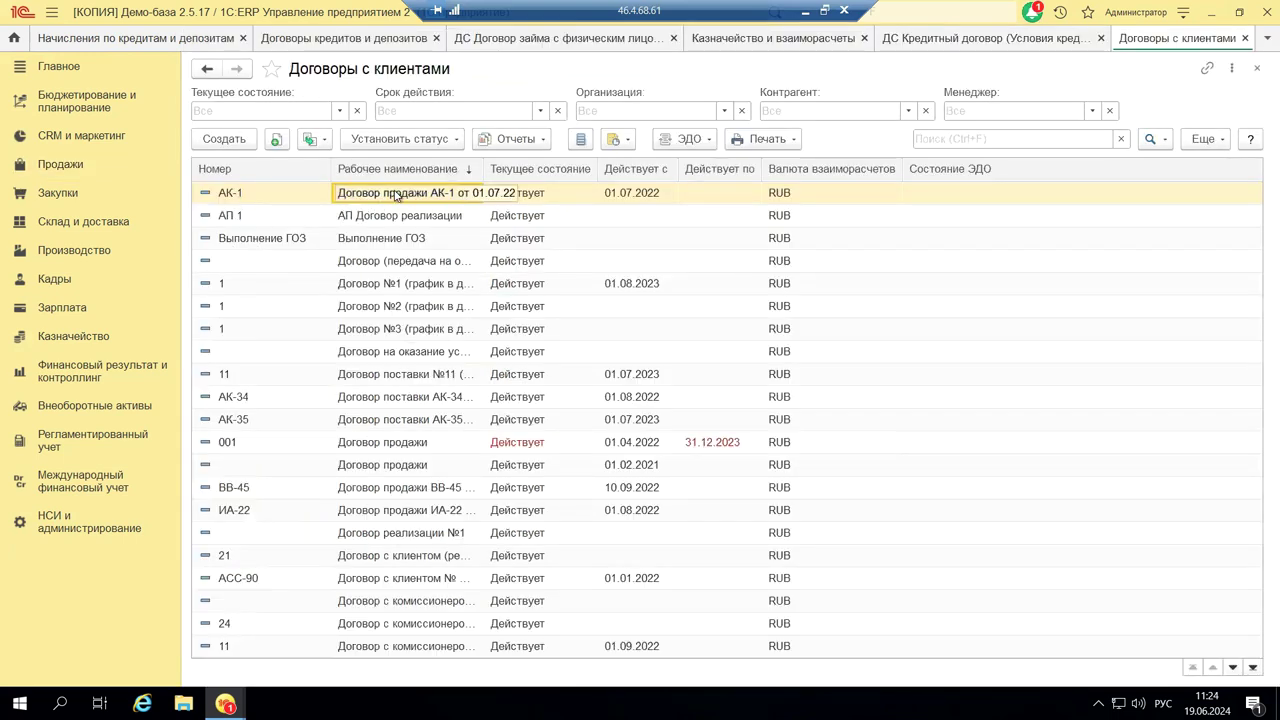
double_click(387, 198)
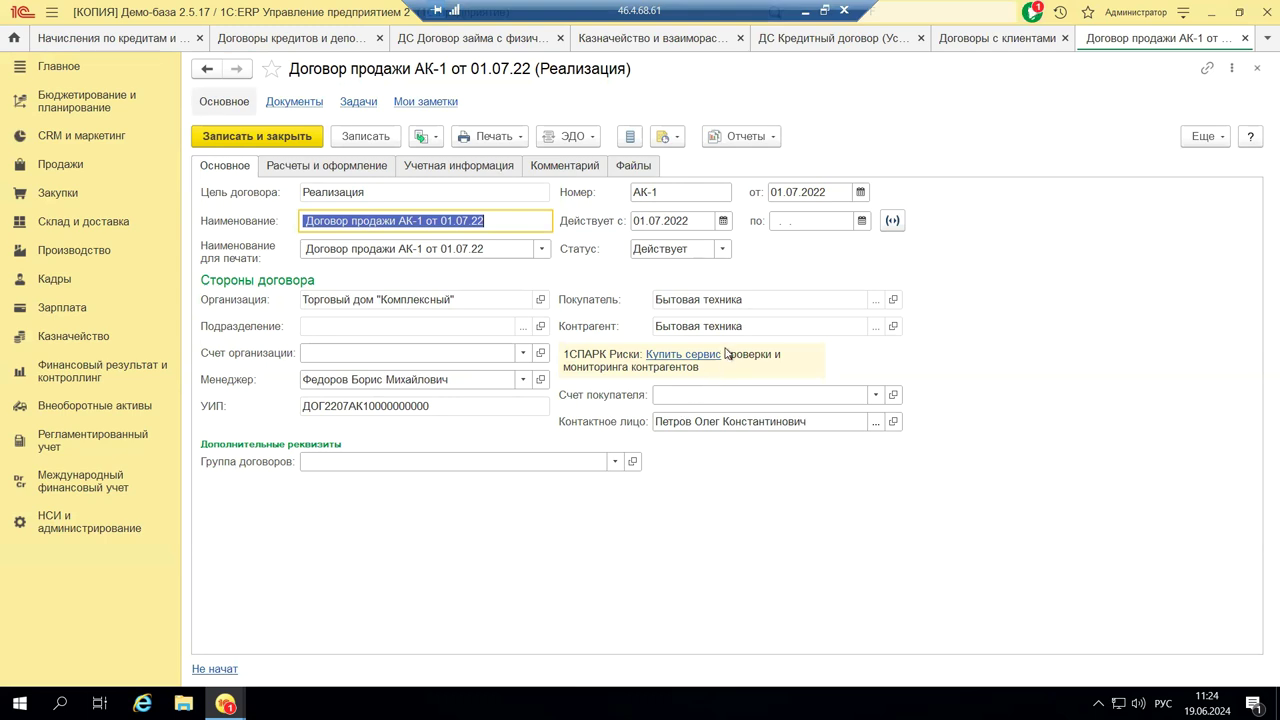
- Review the sales contract's status options, settlement terms and accounting information, and close it together with the customer contracts list
left_click(723, 250)
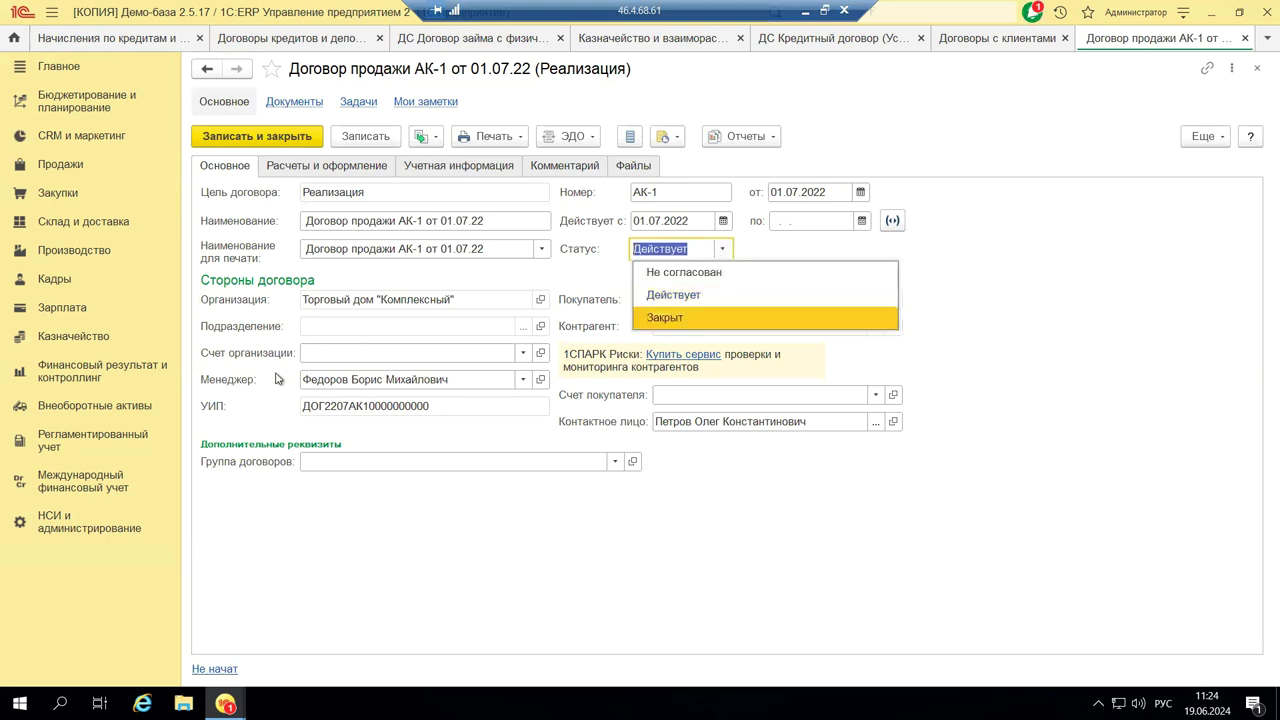
left_click(340, 168)
left_click(343, 168)
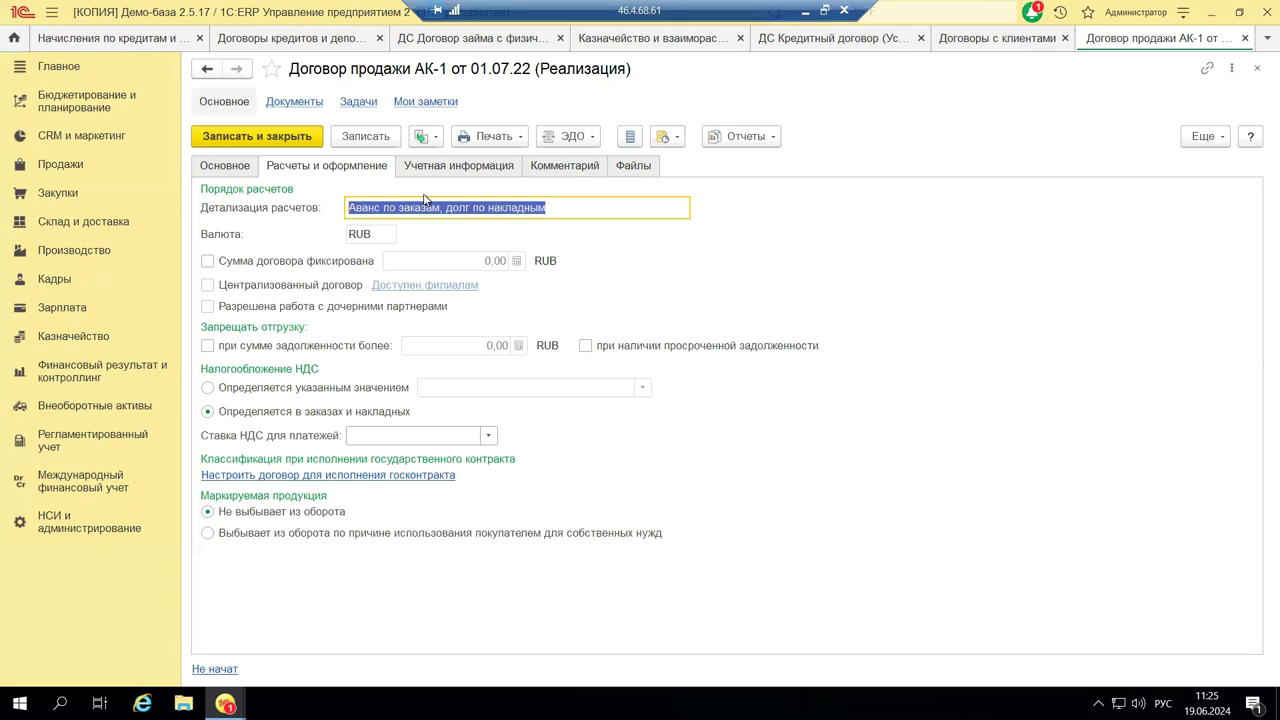
left_click(436, 166)
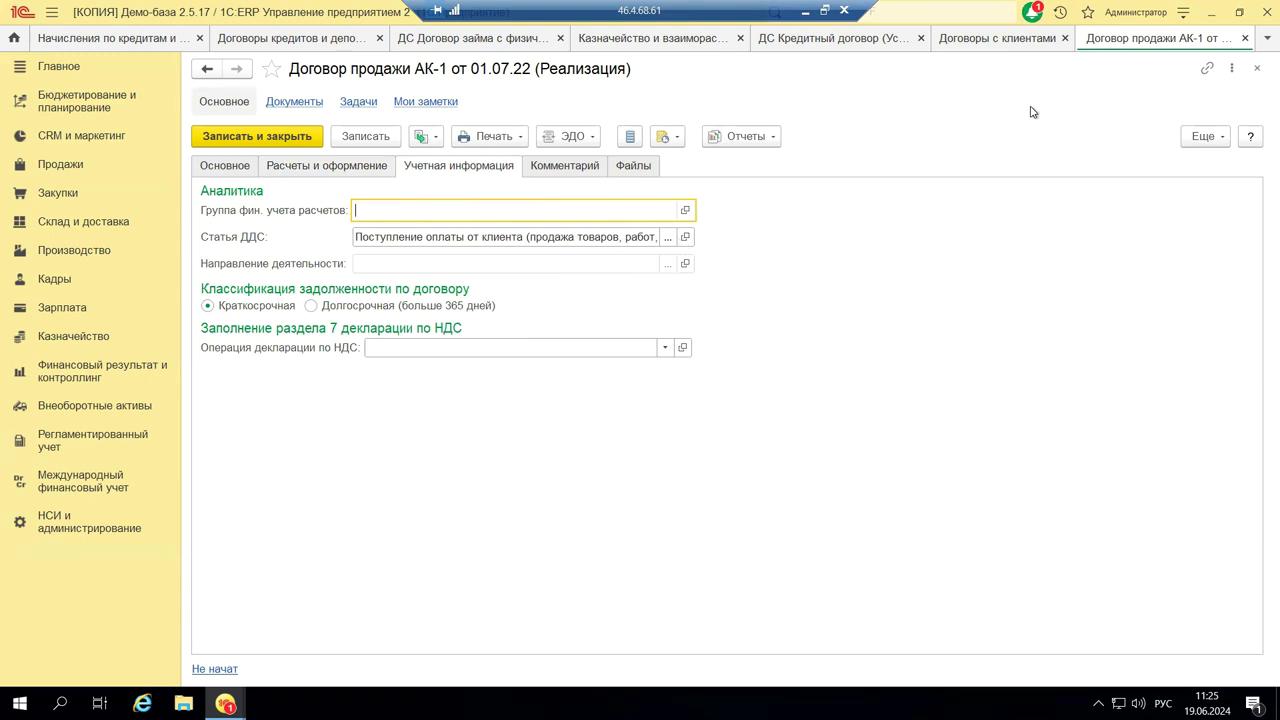
left_click(1257, 67)
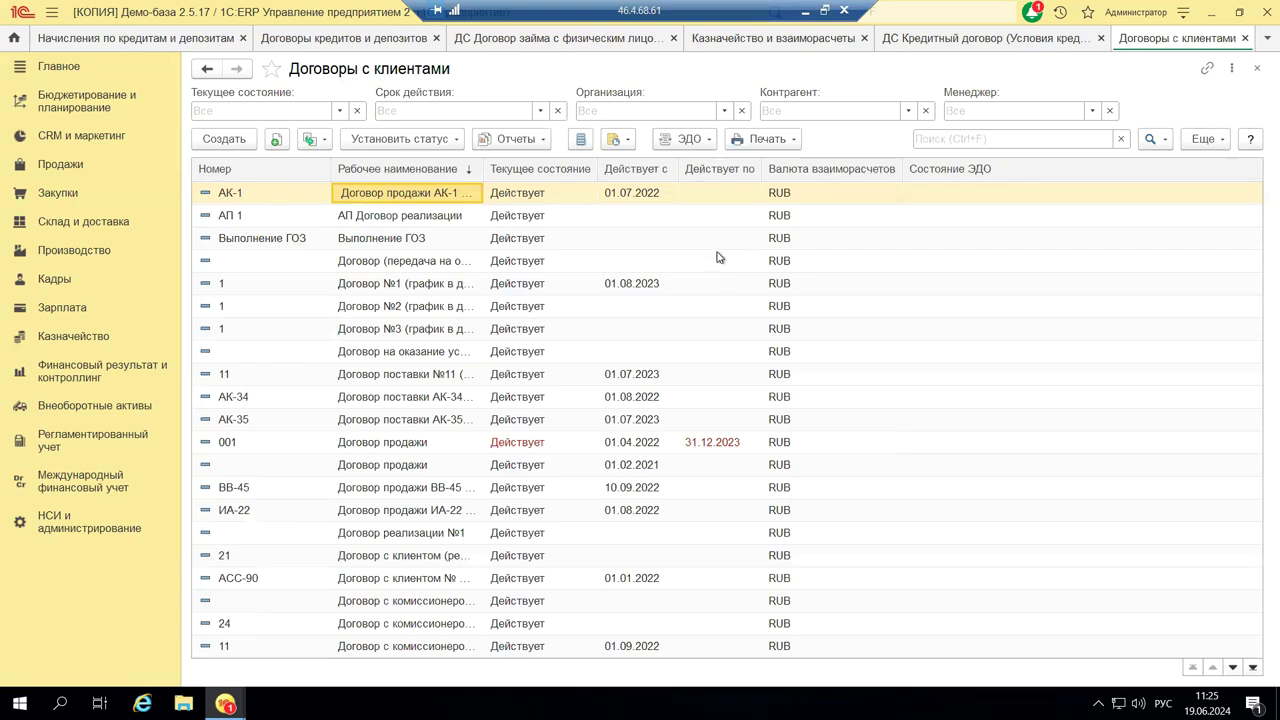
left_click(1257, 68)
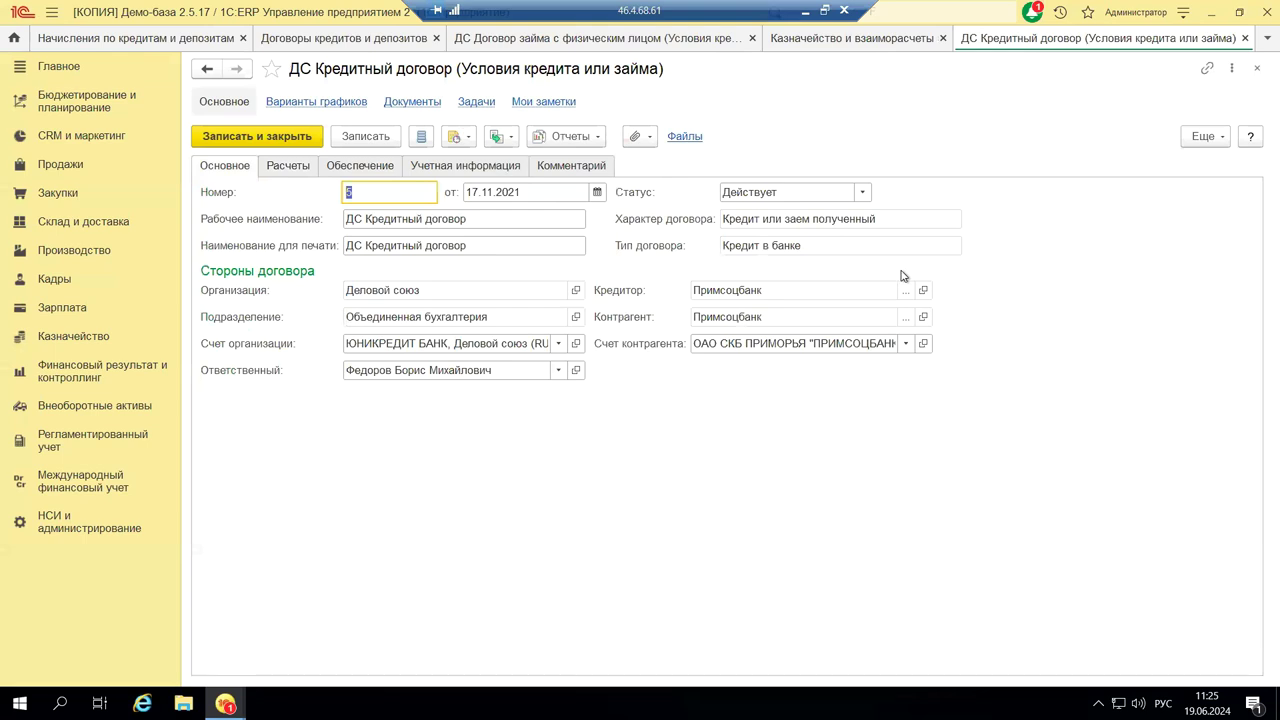
- Check the nature and type fields of "ДС Кредитный договор" and return to the list of credit and deposit contracts
left_click(765, 216)
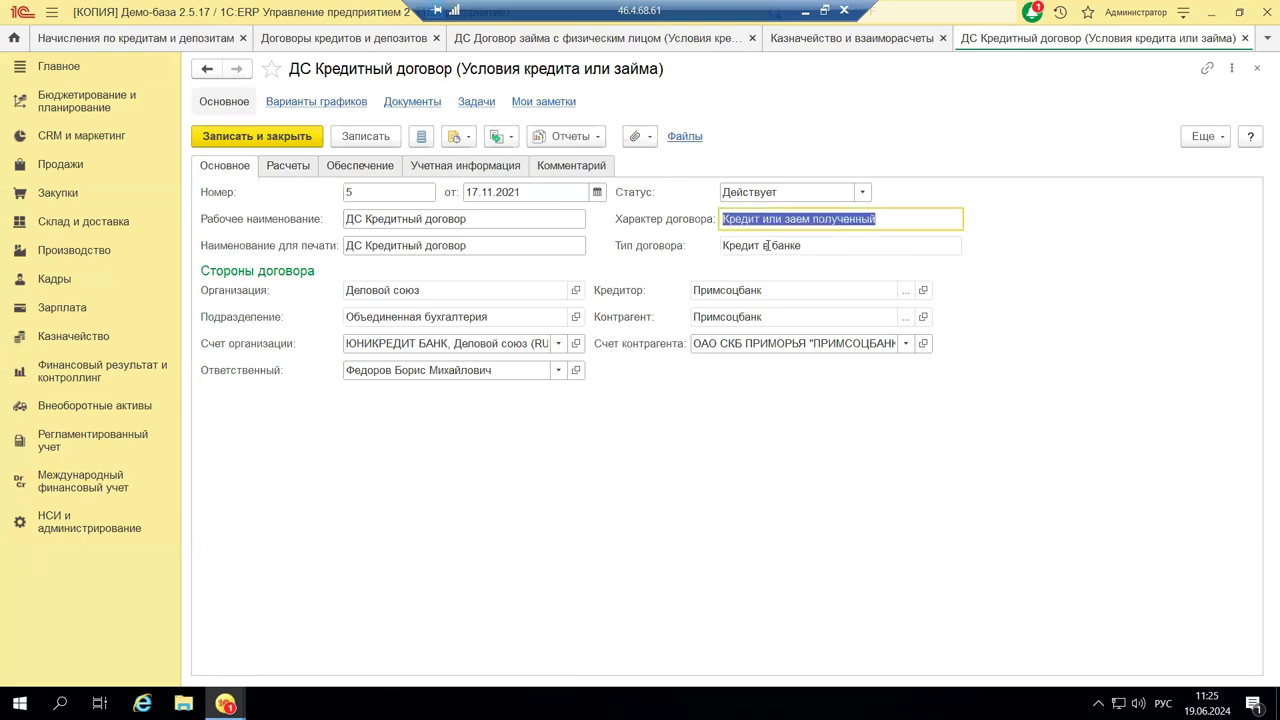
left_click(766, 245)
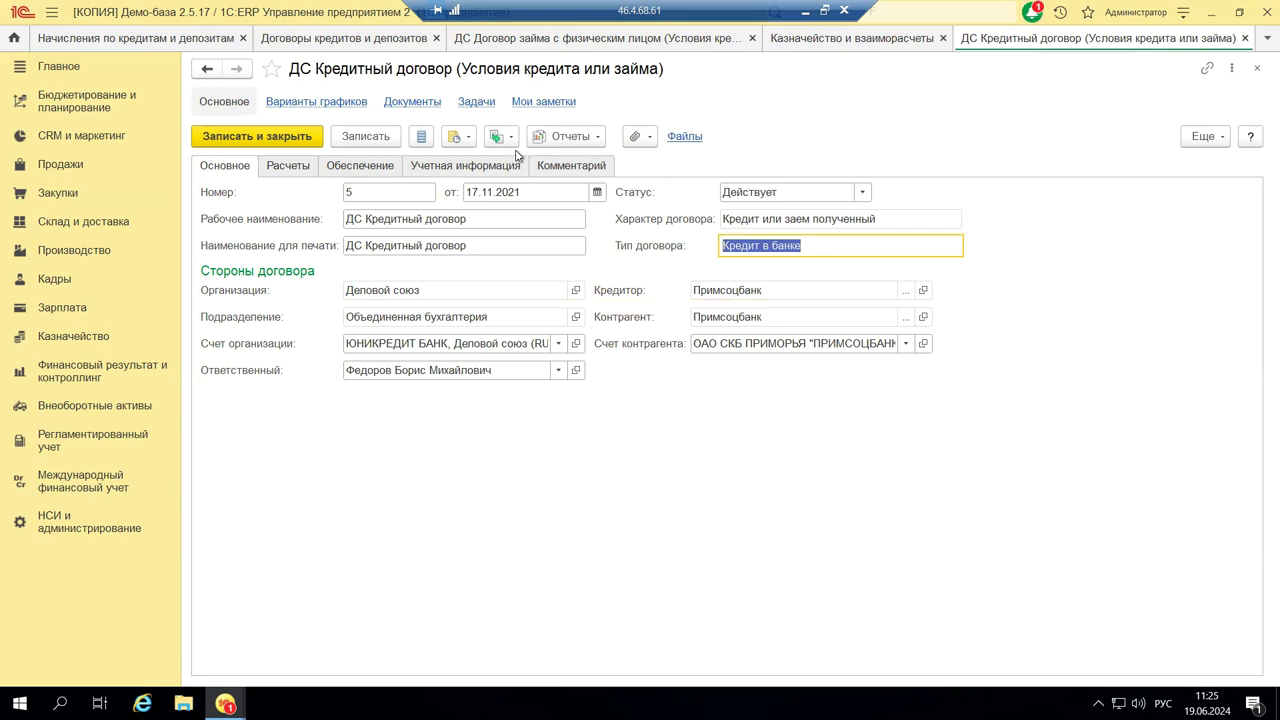
left_click(76, 338)
left_click(603, 555)
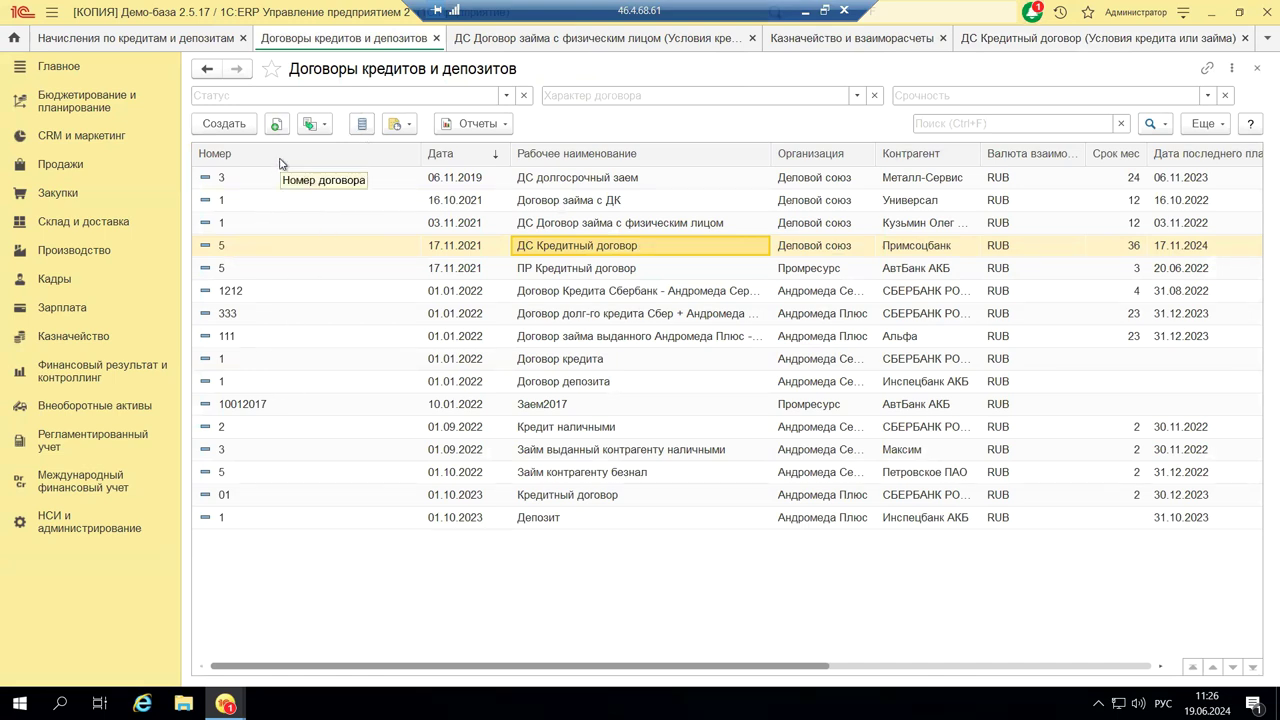
- Start a new credit or loan contract and review the available options for the contract's nature
left_click(225, 124)
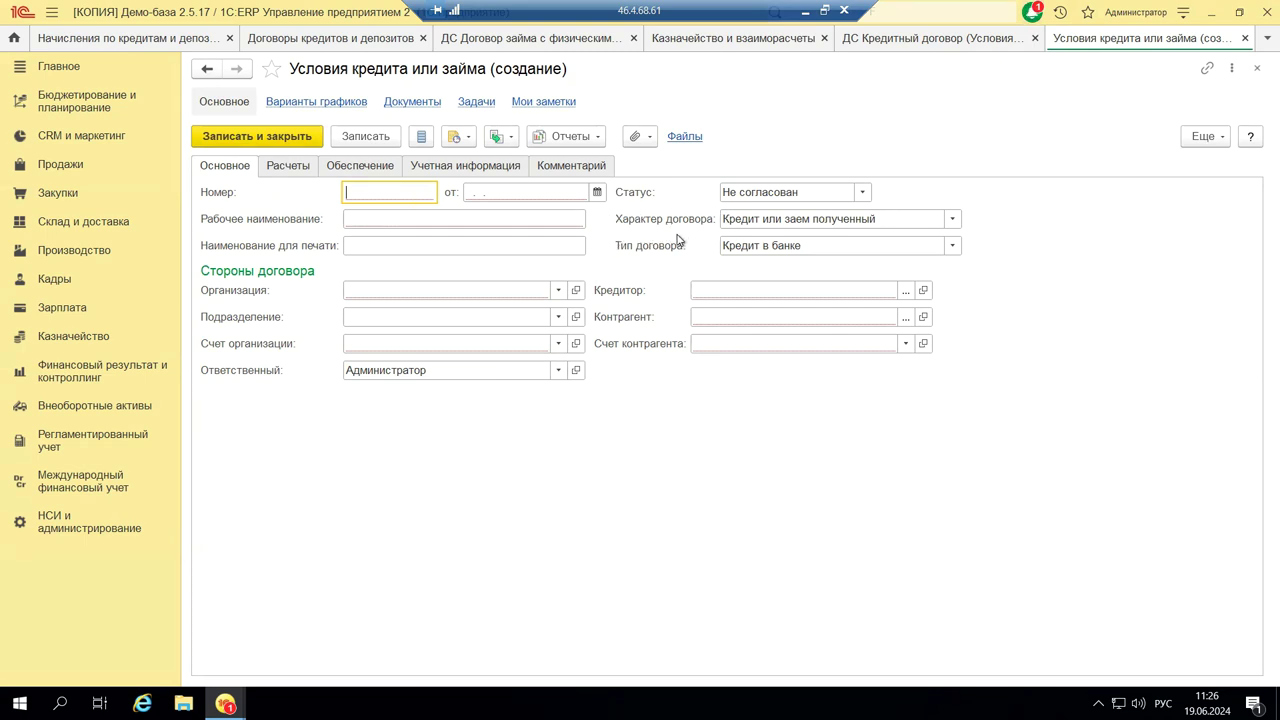
left_click(951, 221)
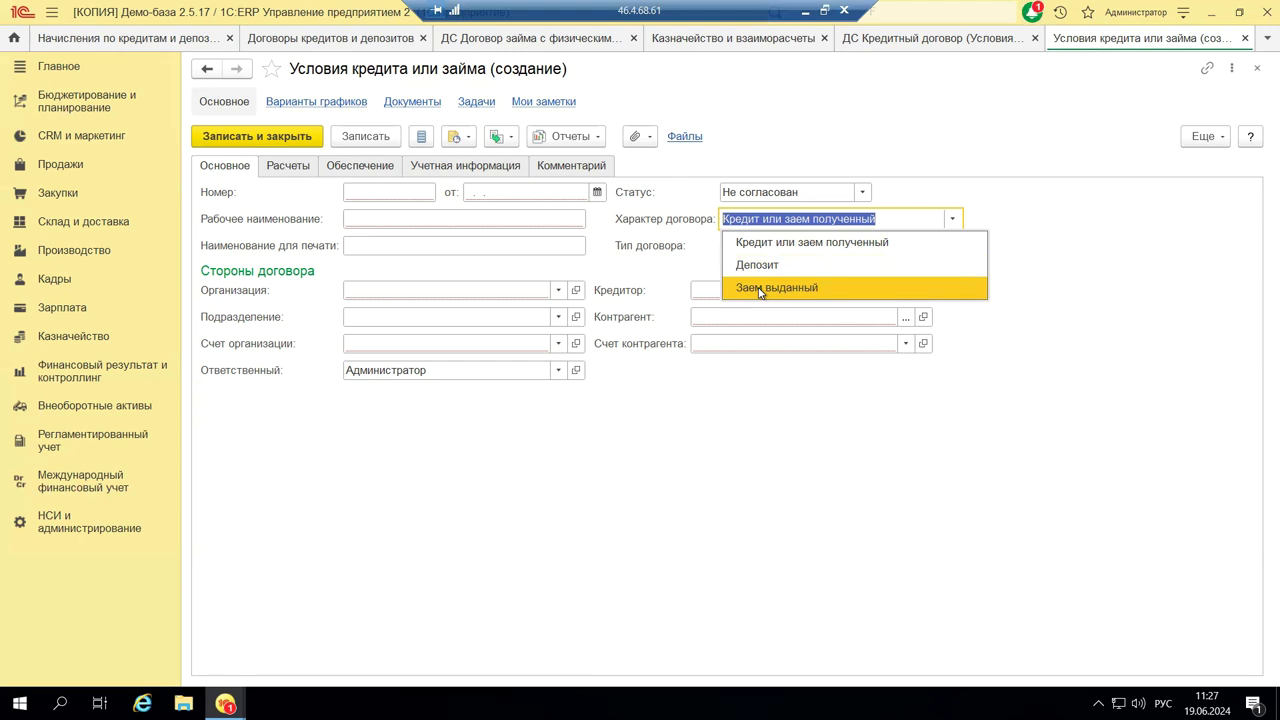
left_click(688, 272)
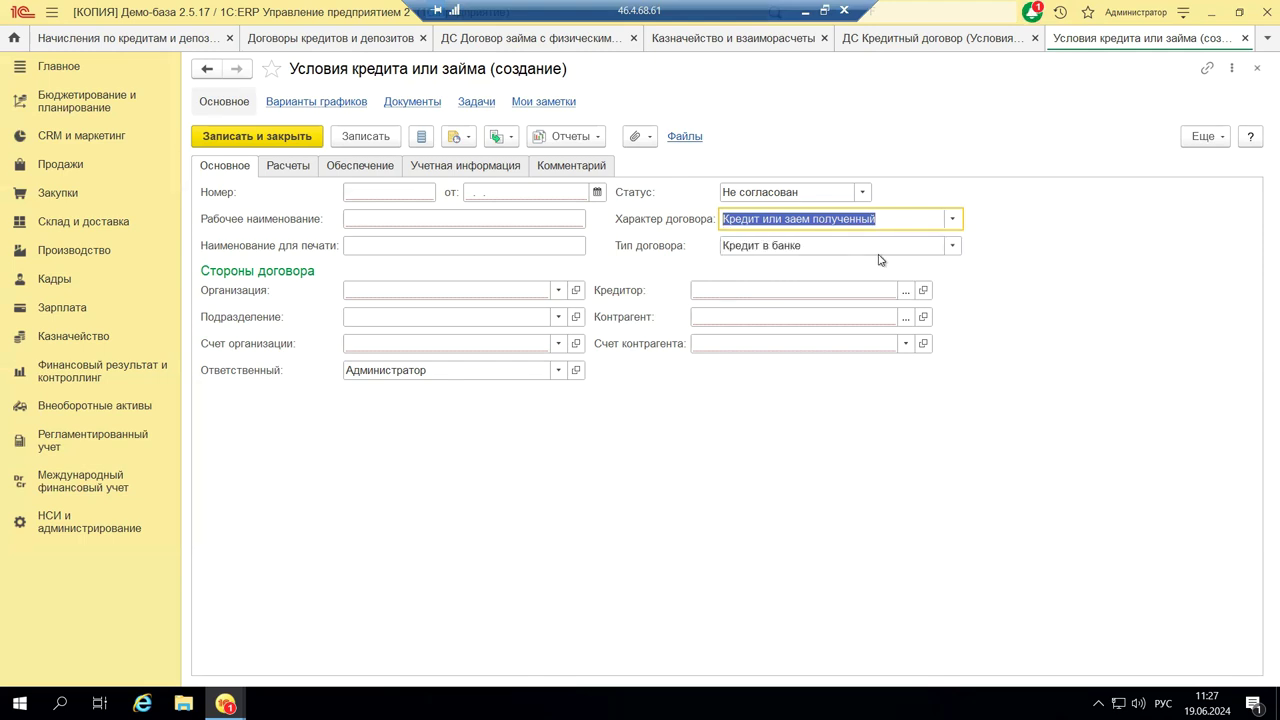
- Set the new contract's type to "Внутренний заем" and review the other available contract types
left_click(952, 246)
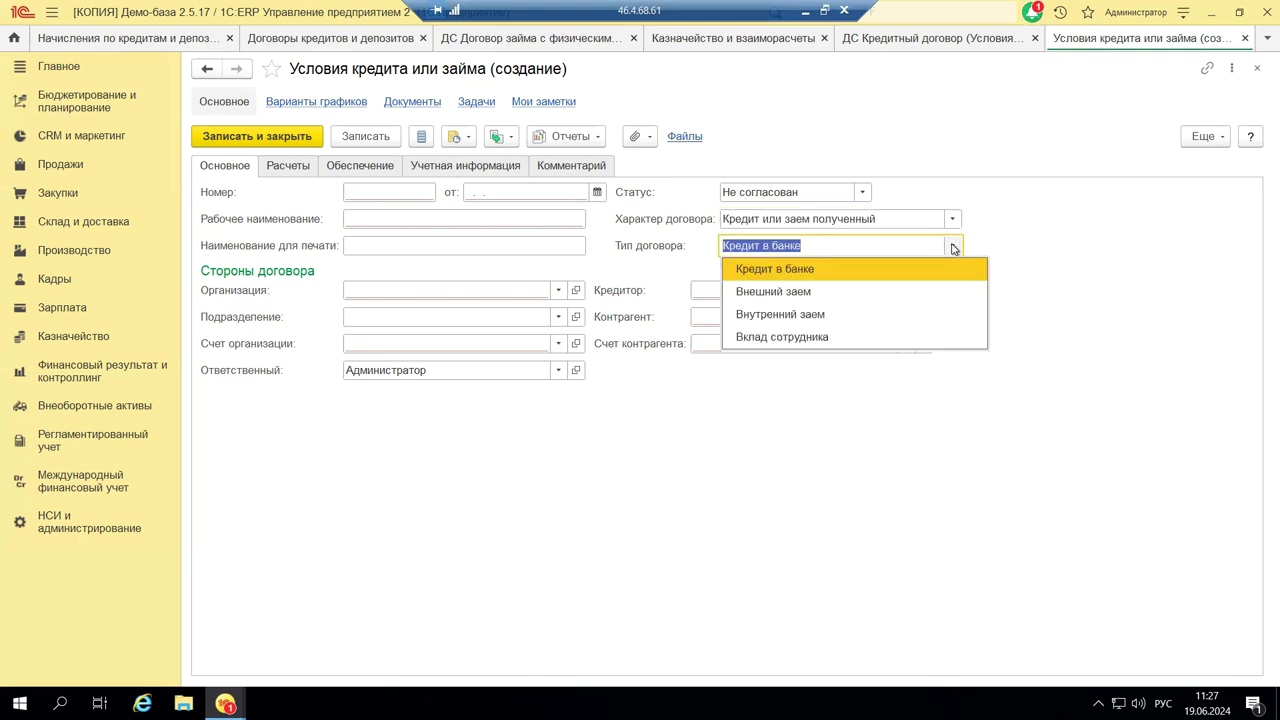
left_click(806, 316)
left_click(804, 316)
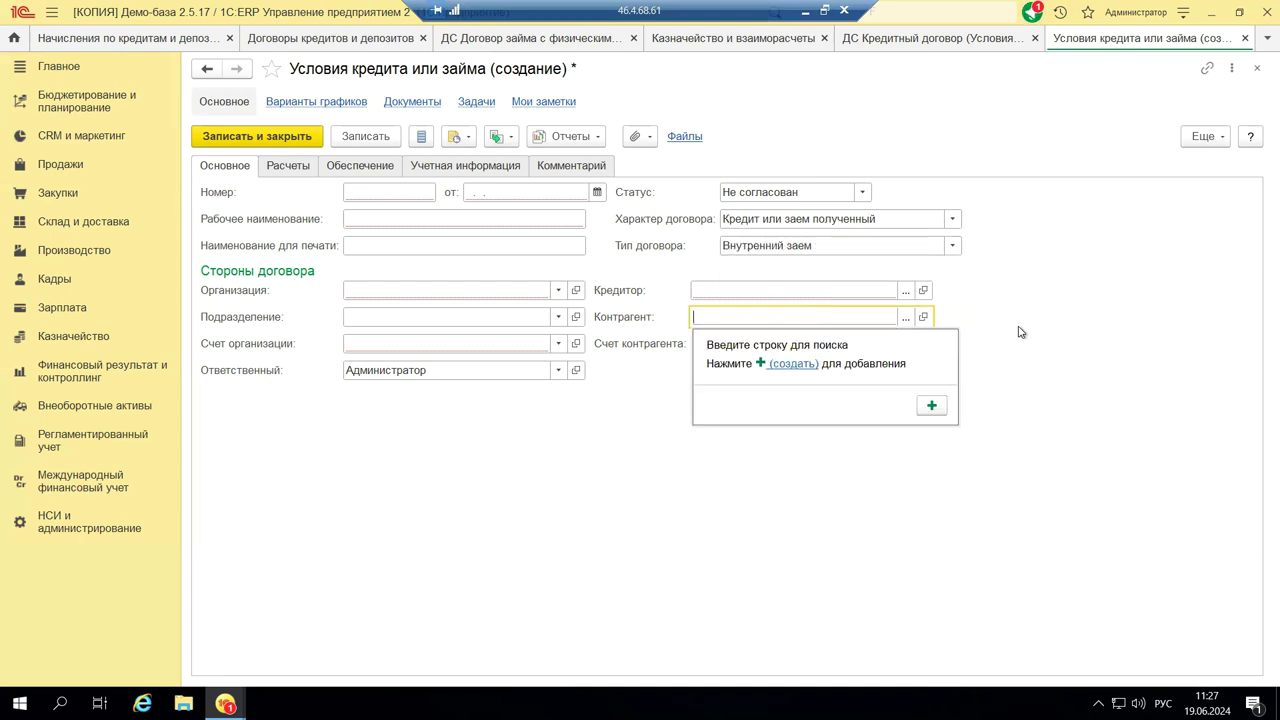
left_click(952, 245)
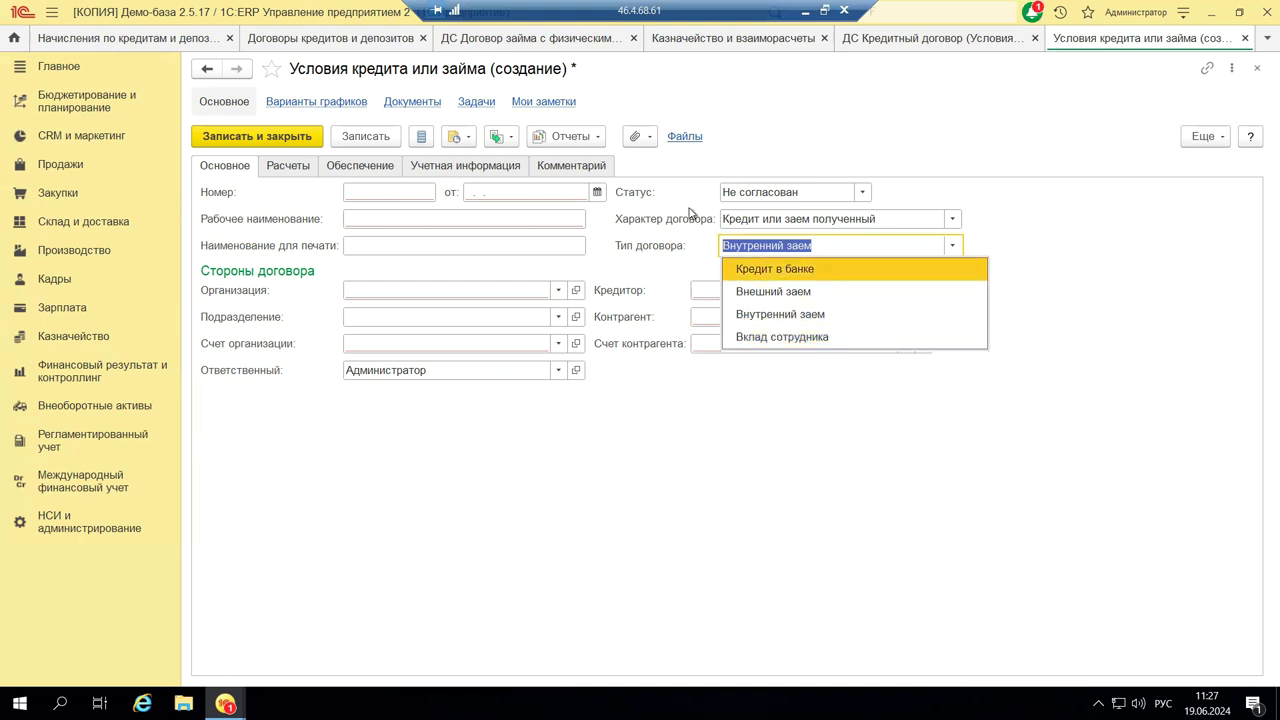
left_click(1038, 221)
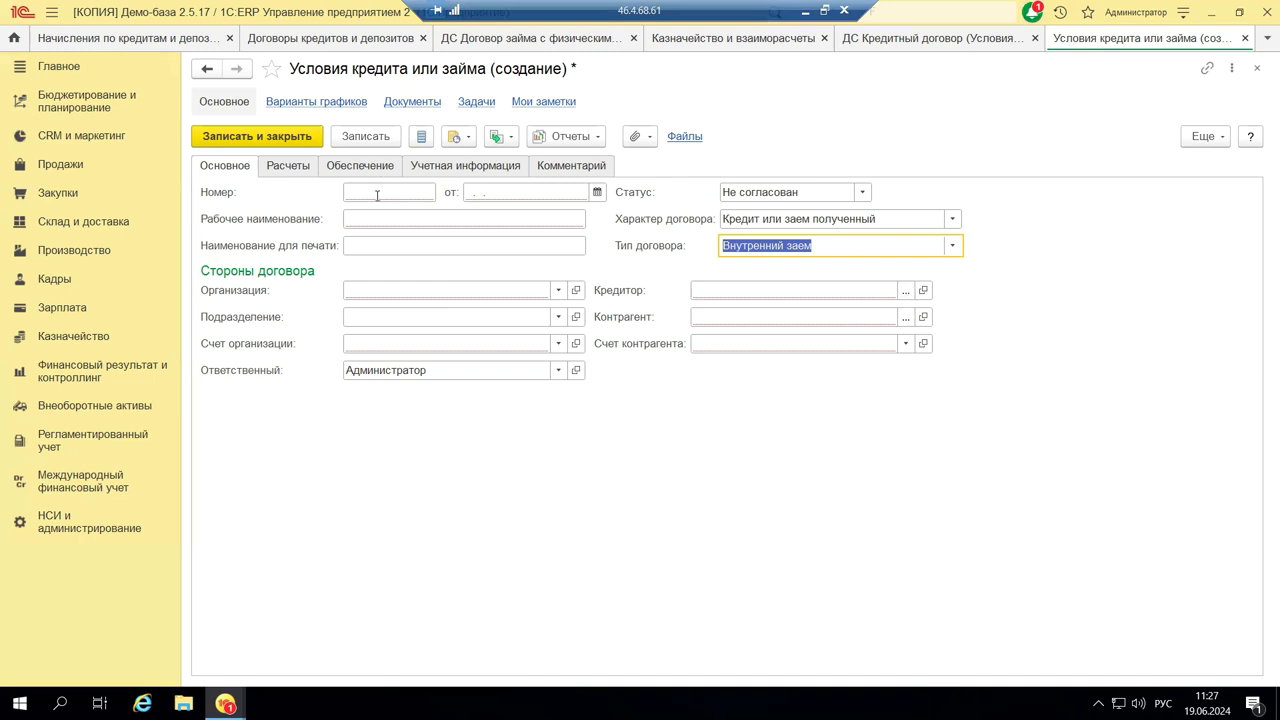
- In the new contract's settlement terms, try EUR as the currency with the foreign-currency payment option, and set the currency to RUB
left_click(285, 170)
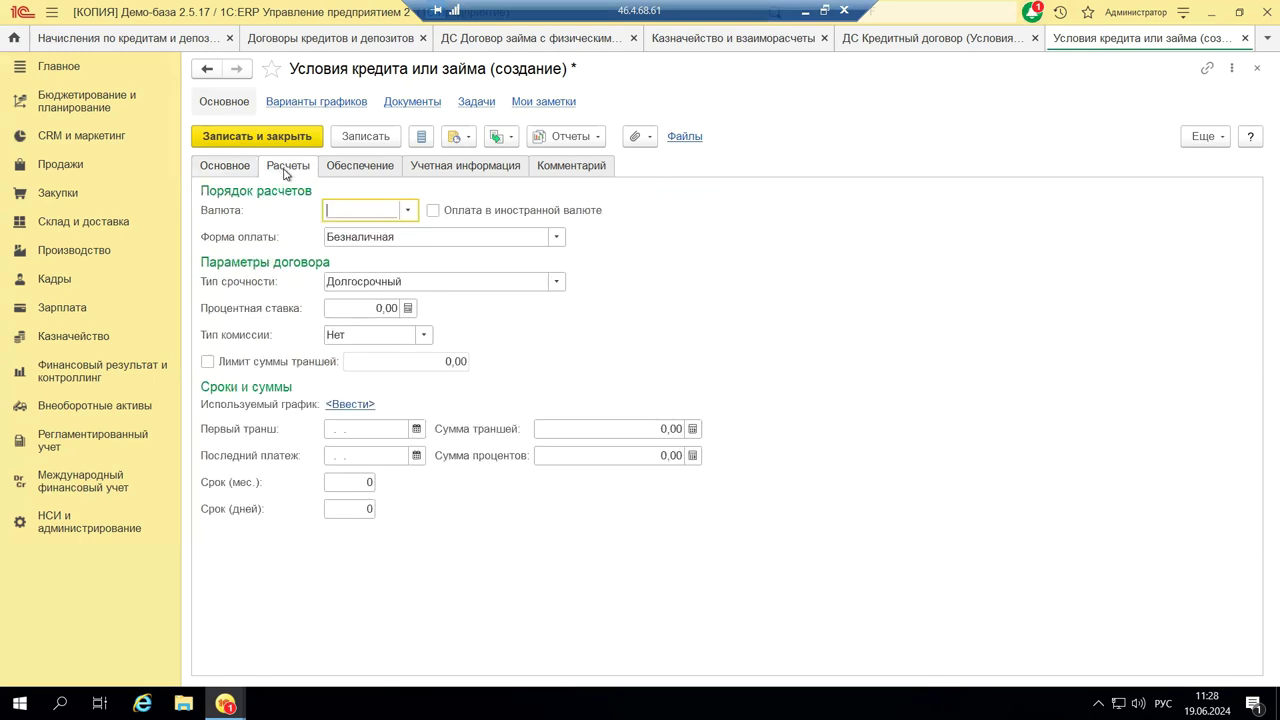
left_click(405, 212)
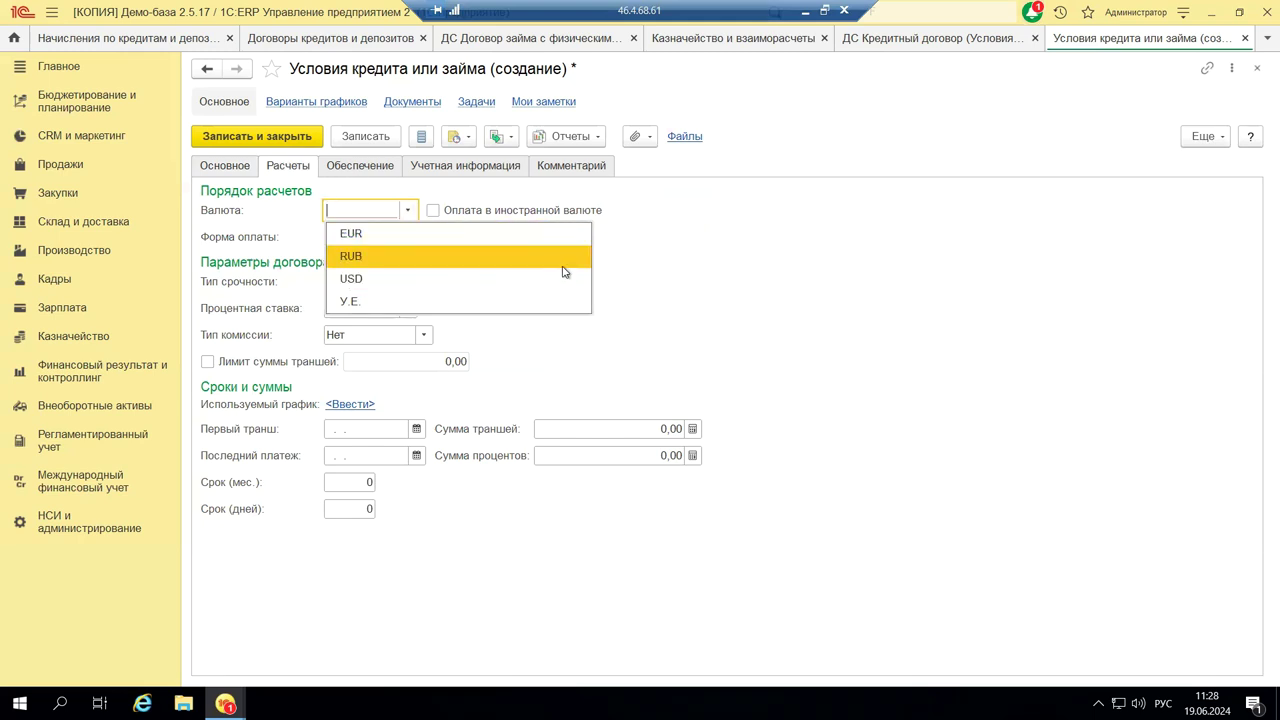
left_click(697, 248)
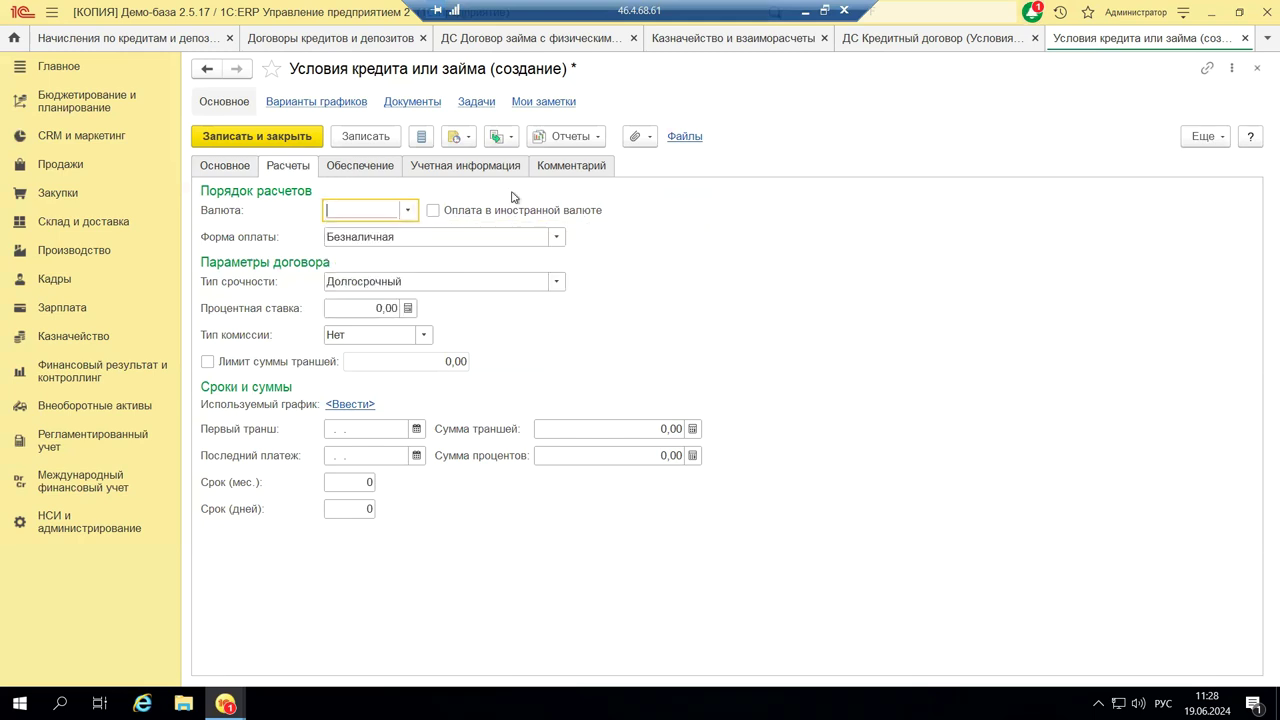
left_click(410, 212)
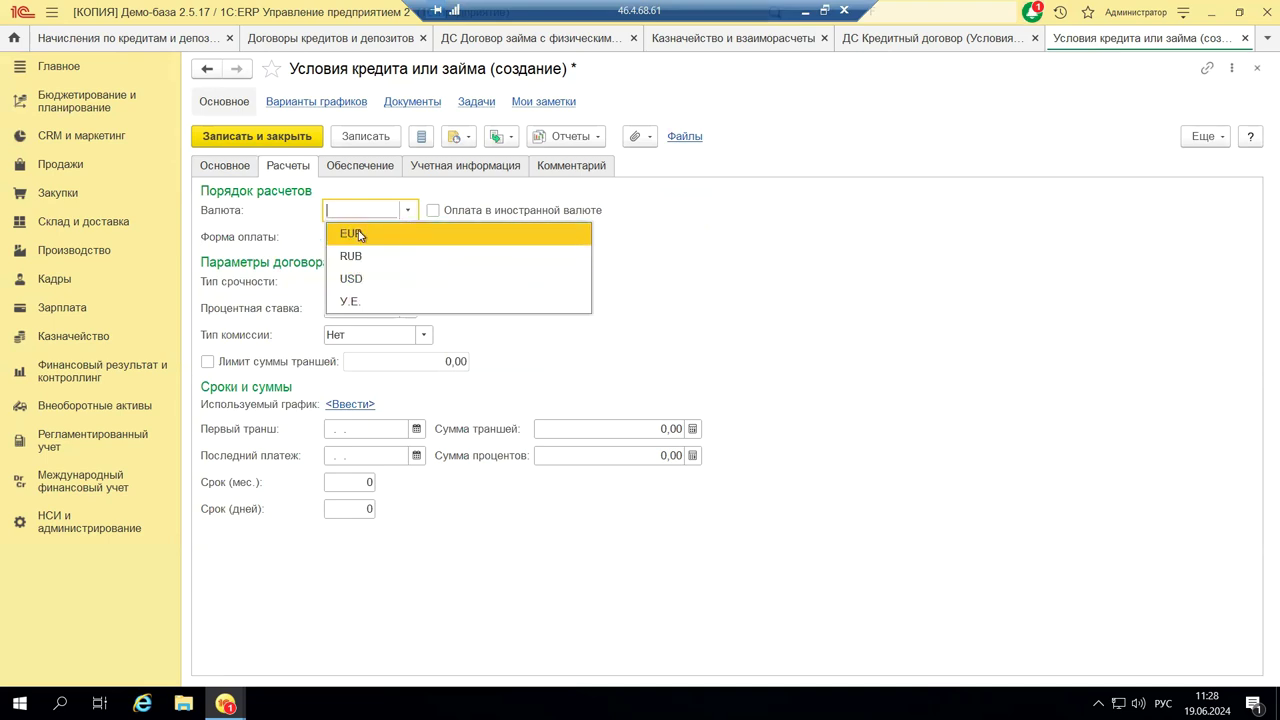
left_click(447, 233)
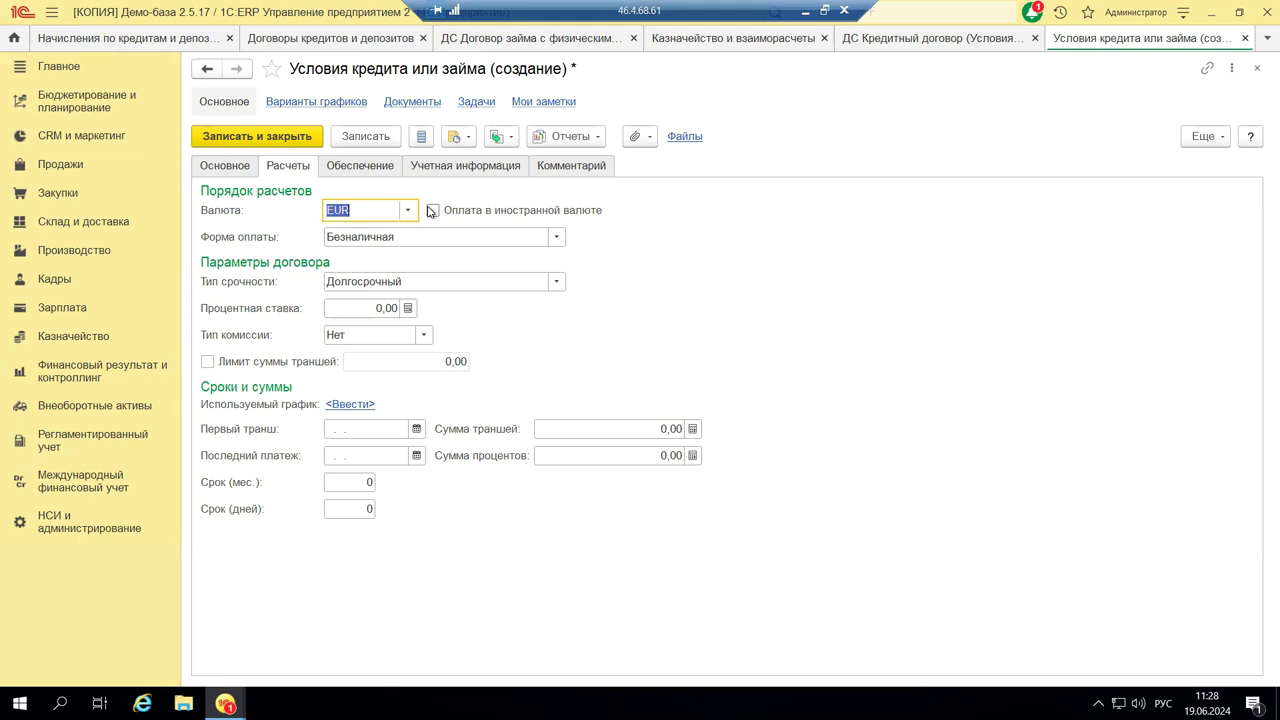
left_click(433, 212)
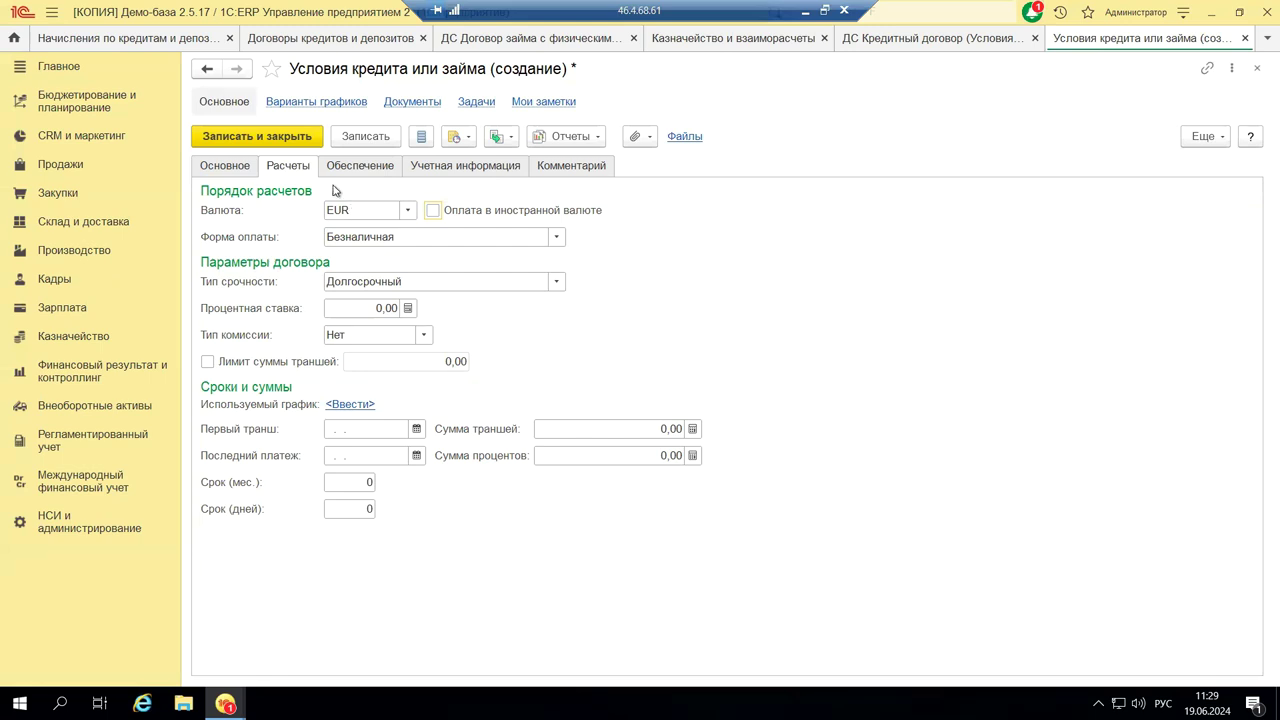
left_click(410, 212)
left_click(353, 256)
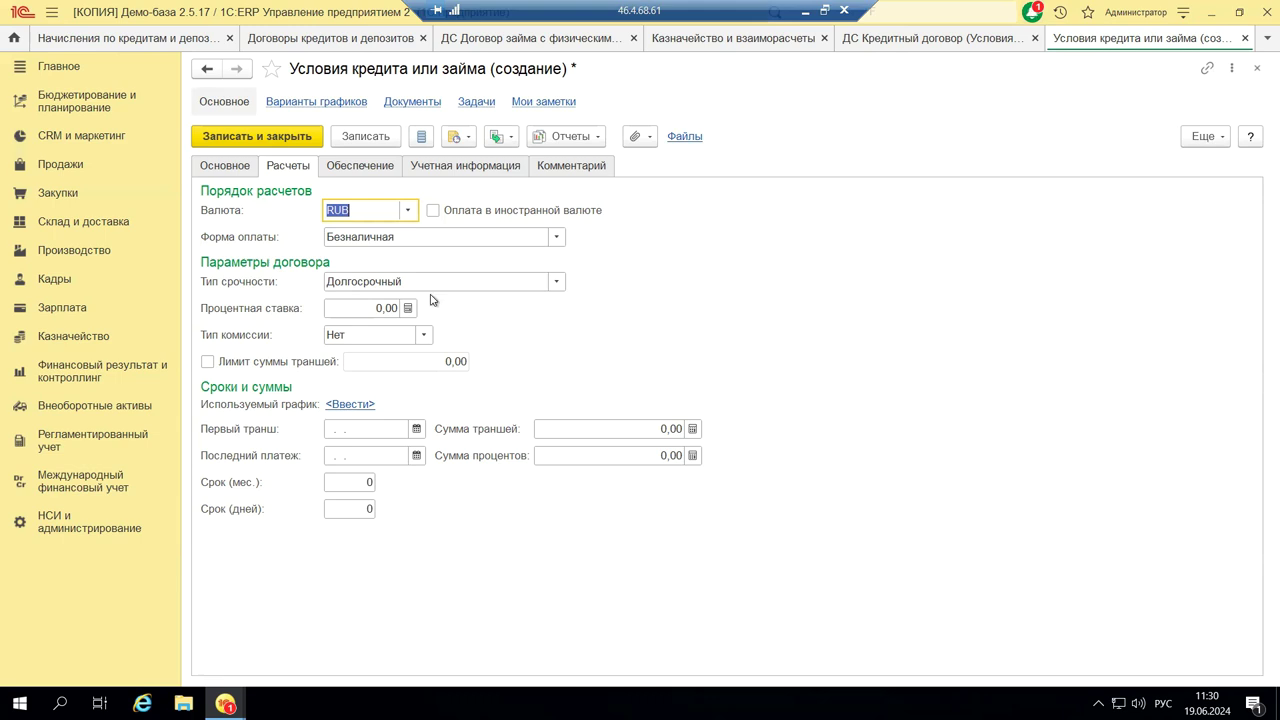
- Review the new contract's interest rate and commission types, and start entering its schedule but decline to save the contract
left_click(354, 308)
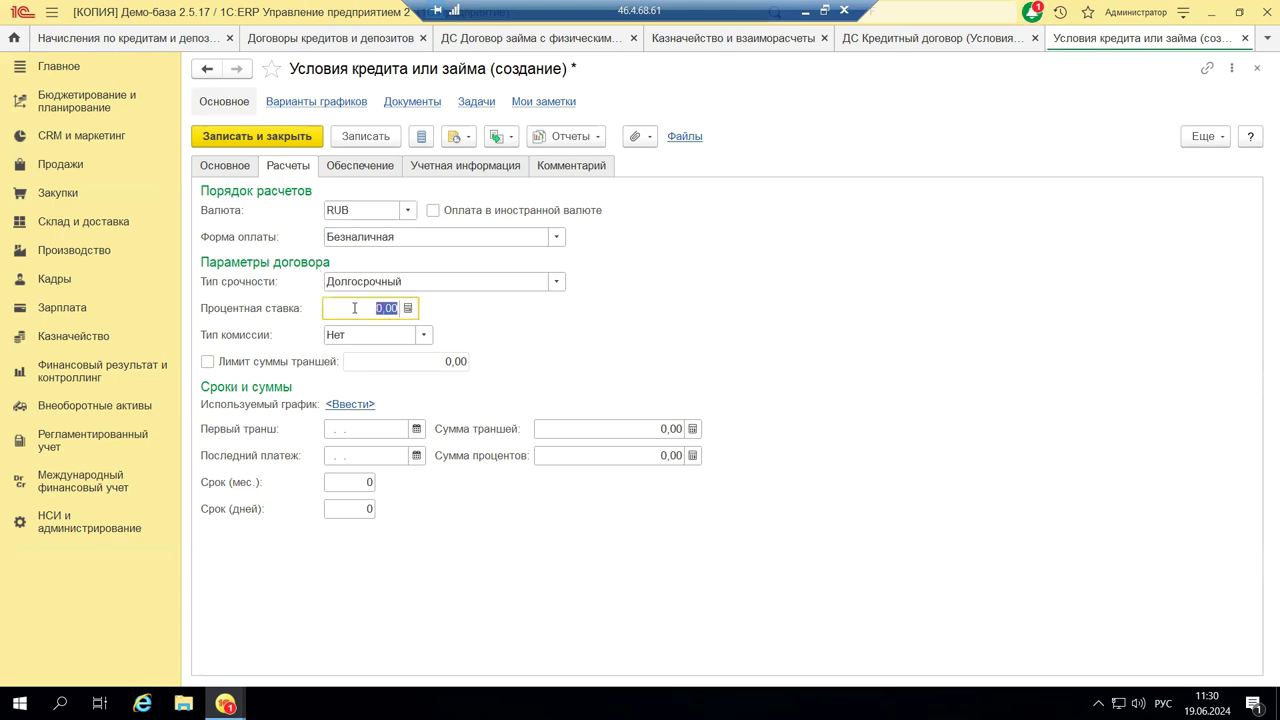
left_click(424, 335)
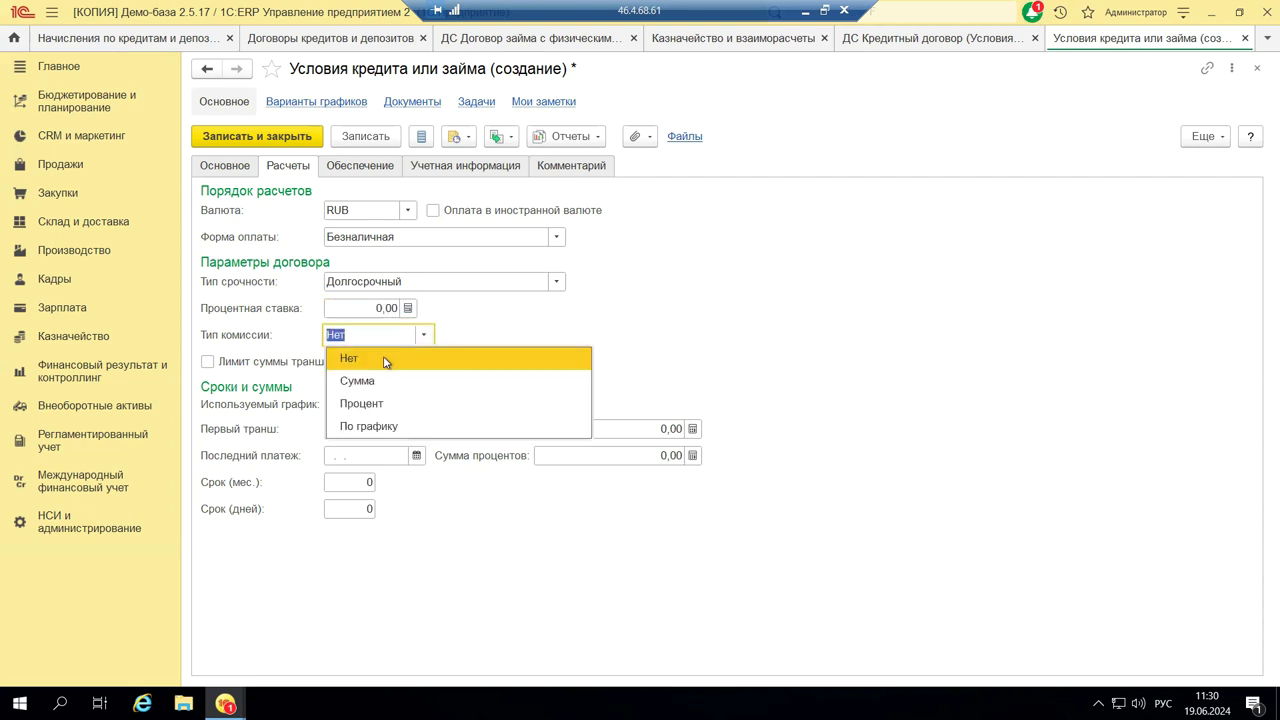
left_click(492, 310)
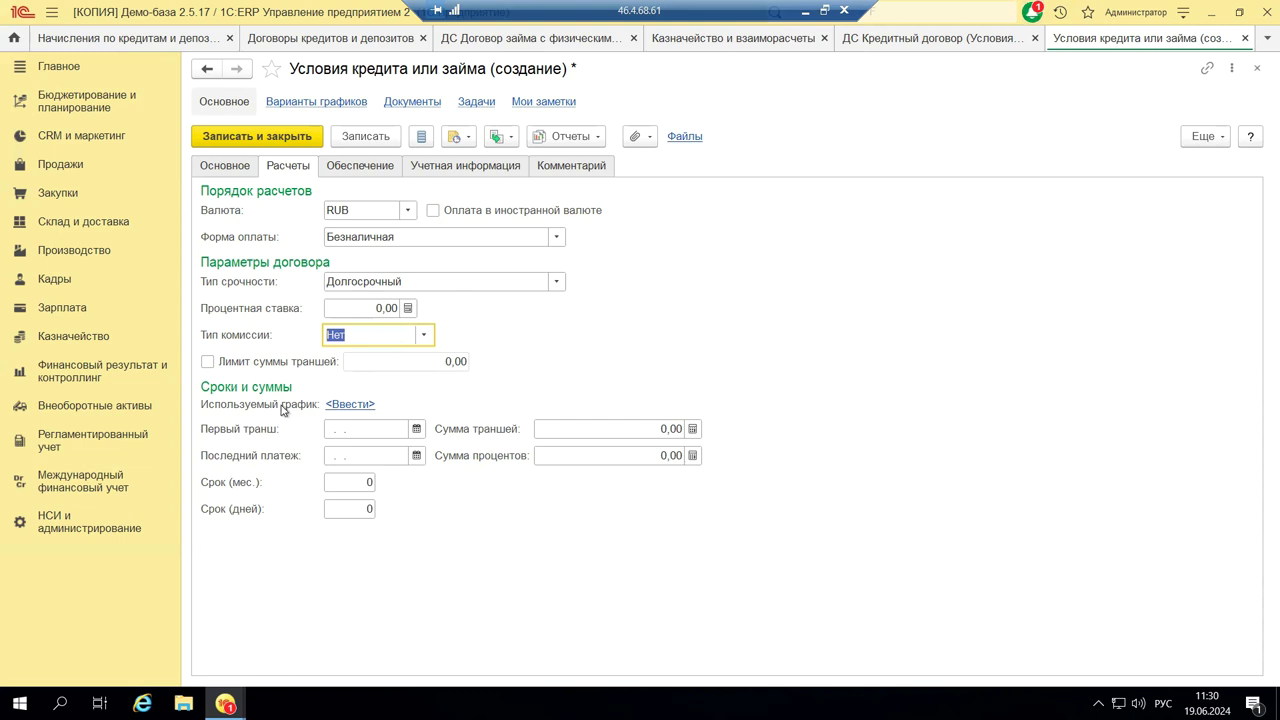
left_click(350, 405)
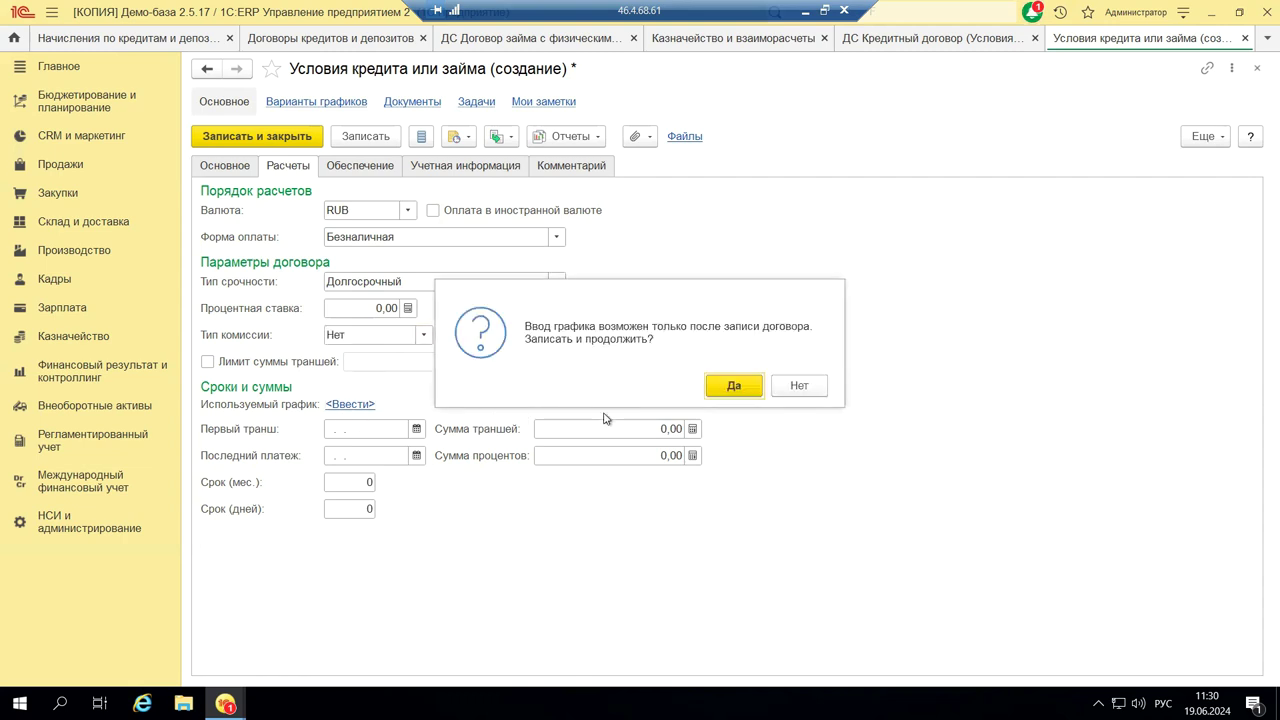
left_click(800, 386)
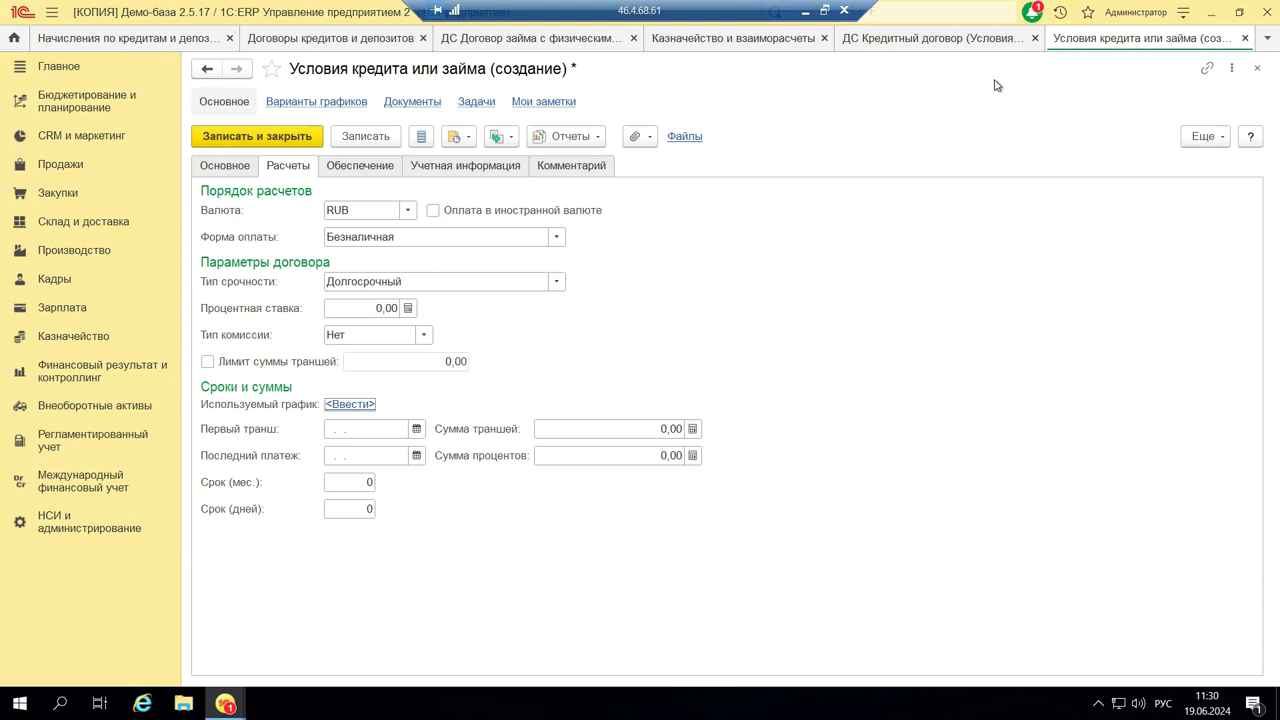
- Close the new contract without saving and reopen "ДС Кредитный договор" from the list
left_click(1257, 67)
left_click(694, 386)
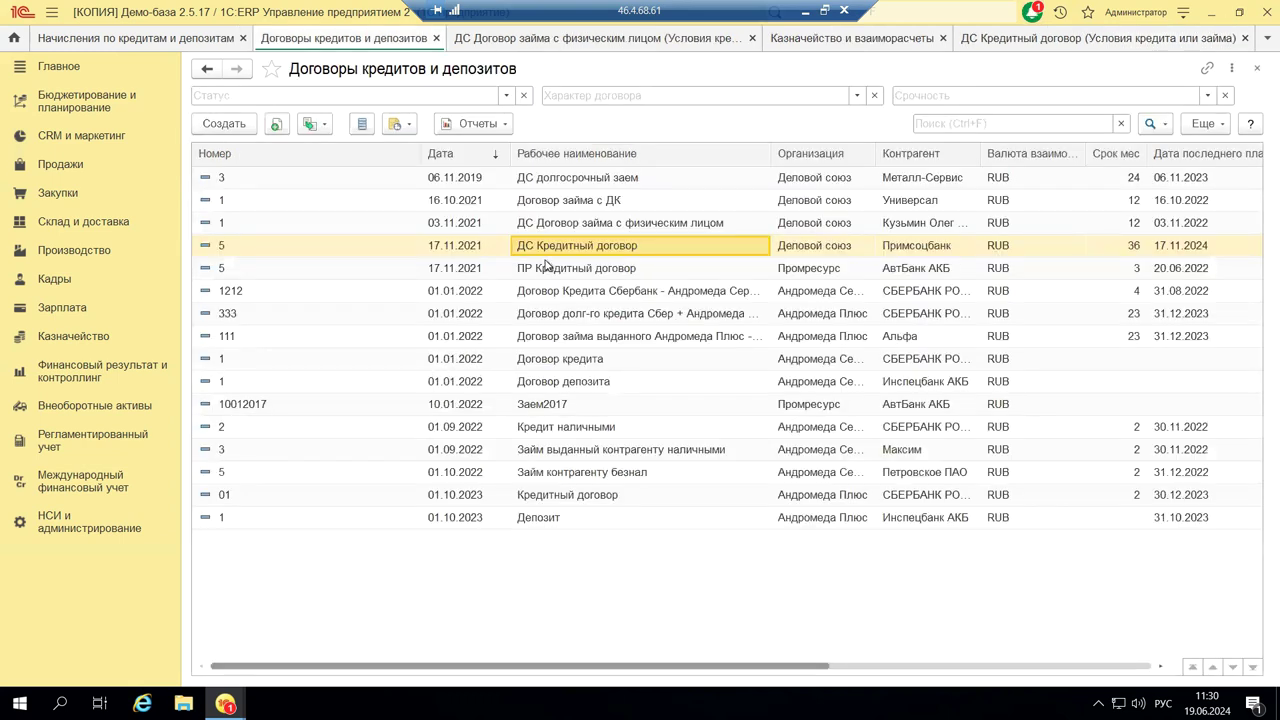
double_click(555, 250)
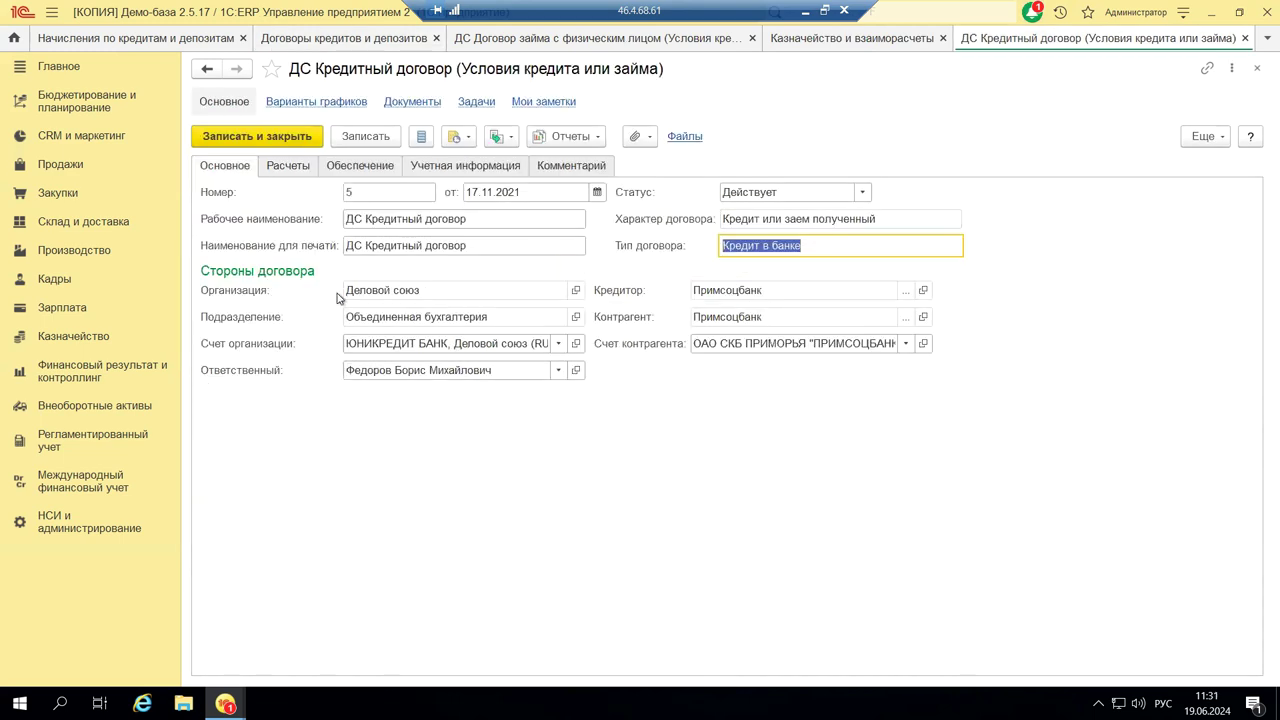
- Review the tranches, payments and accruals in the schedule used by "ДС Кредитный договор", and close the schedule and contract
left_click(296, 167)
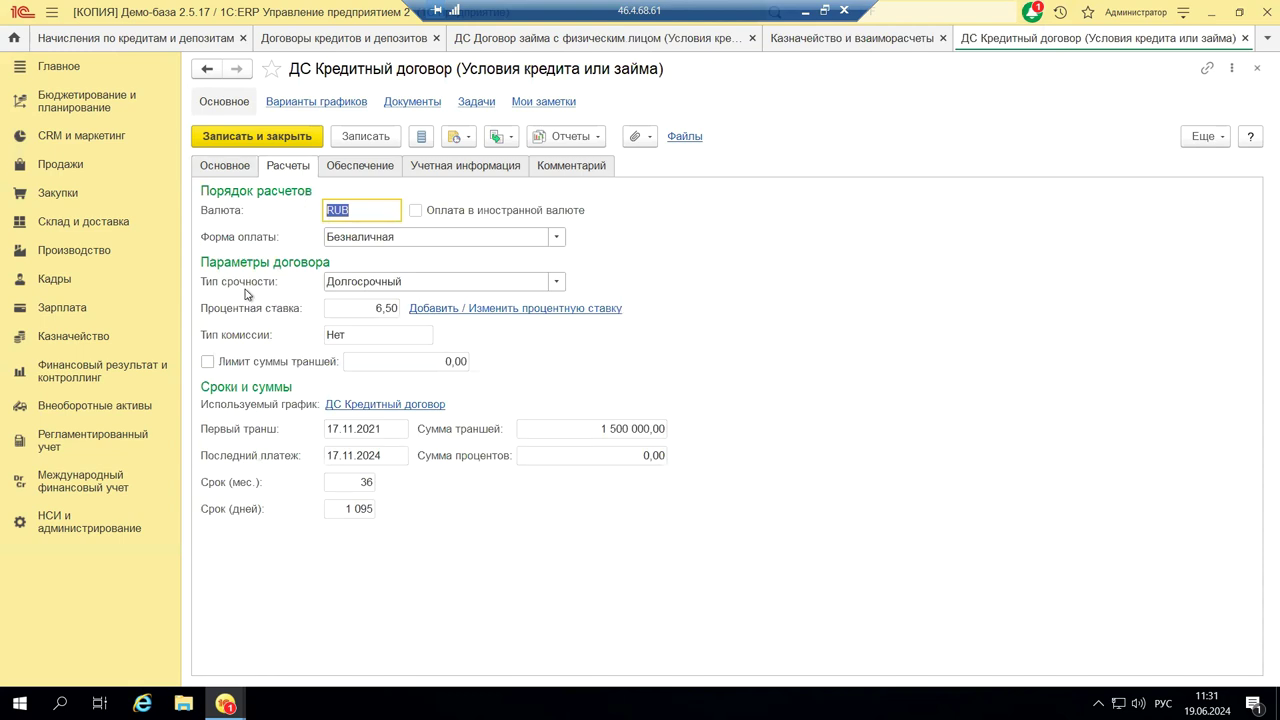
left_click(351, 405)
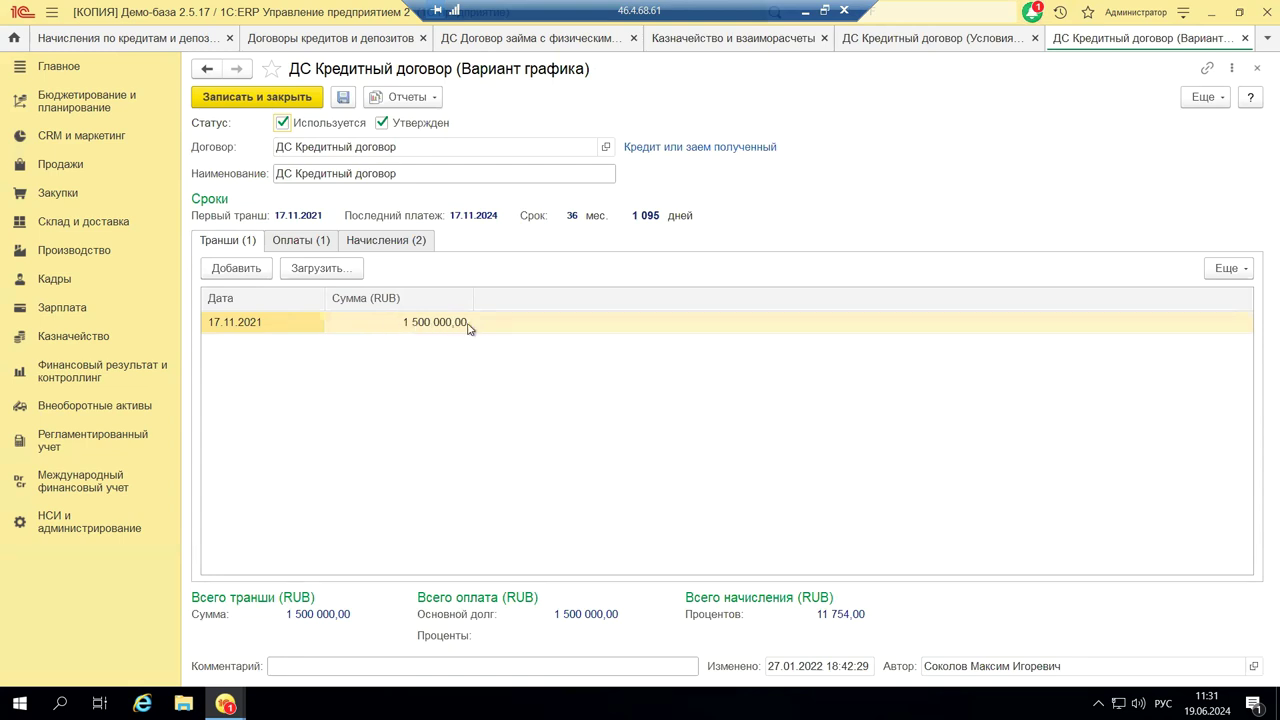
left_click(298, 244)
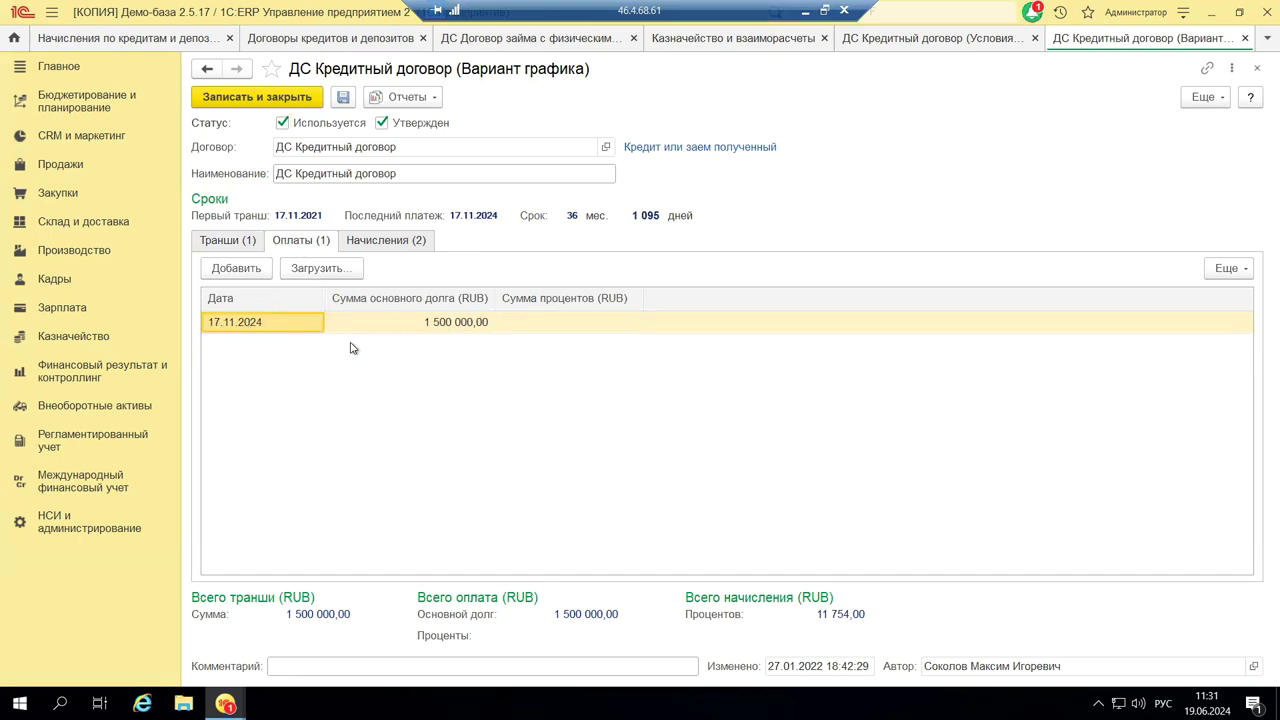
left_click(388, 243)
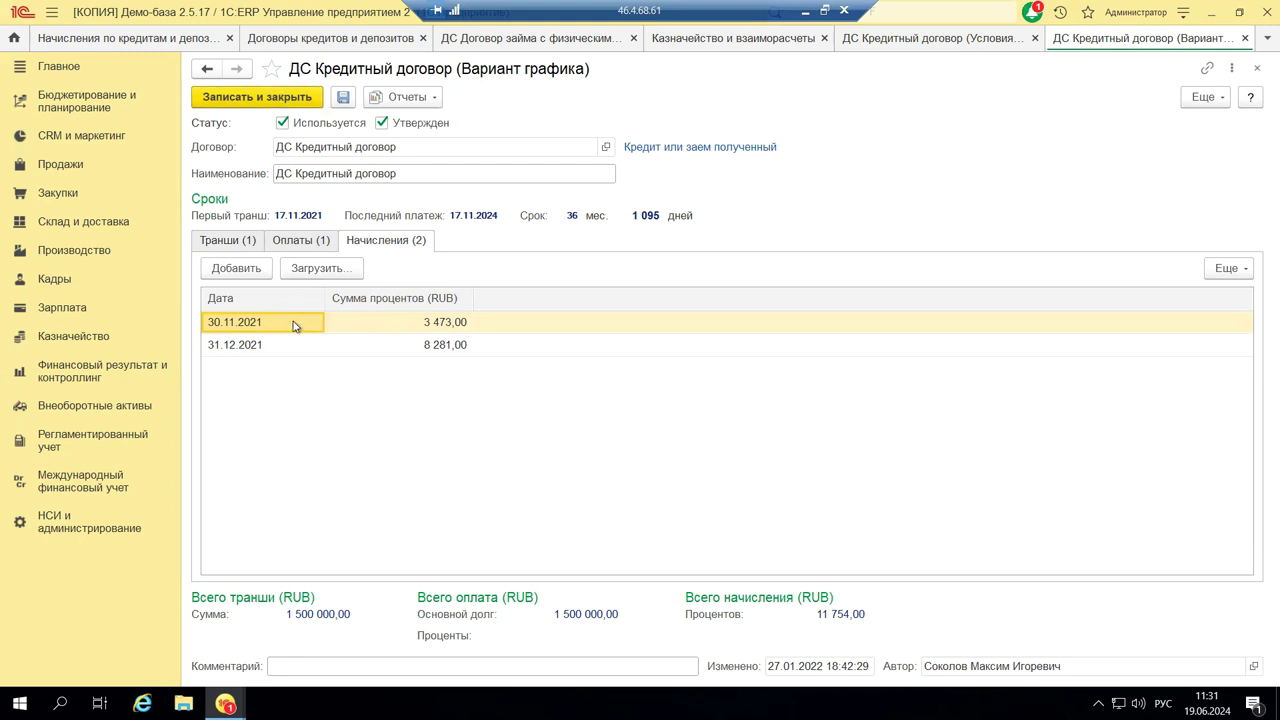
left_click(1257, 68)
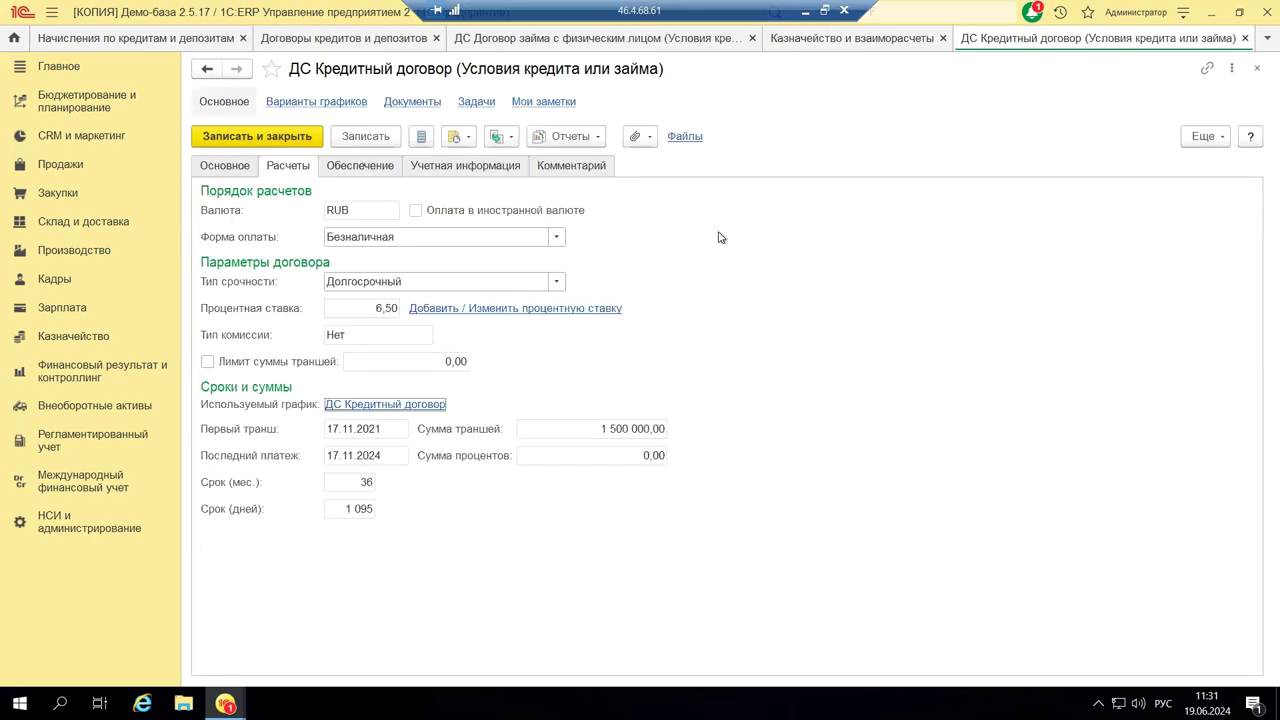
left_click(1257, 68)
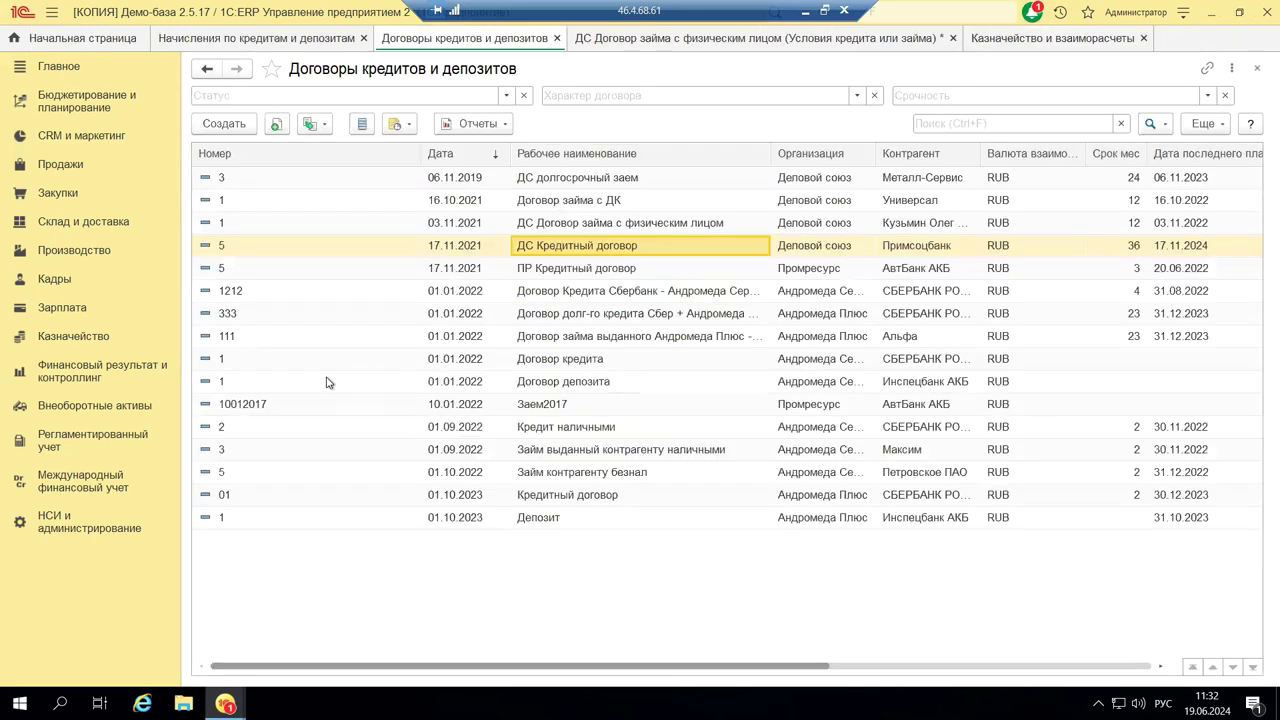
- Examine the settlement terms and schedule of "ДС Договор займа с физическим лицом", and close the contract without saving
left_click(547, 405)
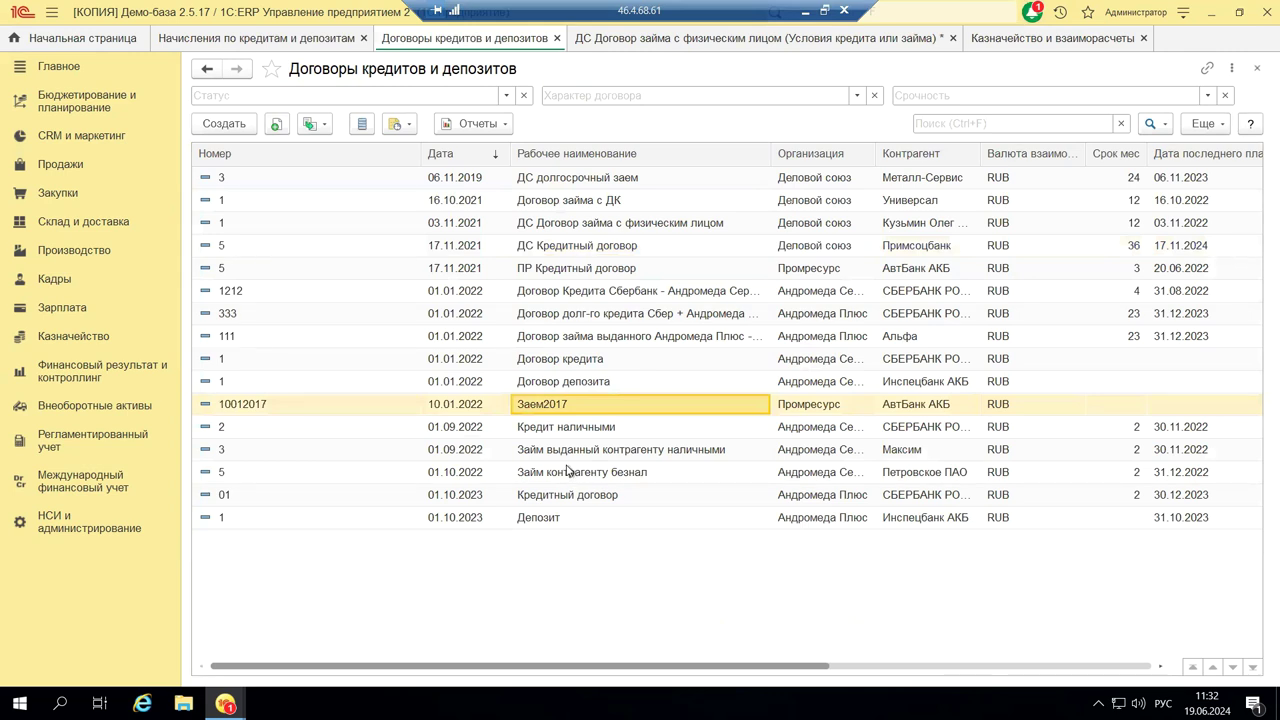
left_click(645, 227)
double_click(645, 224)
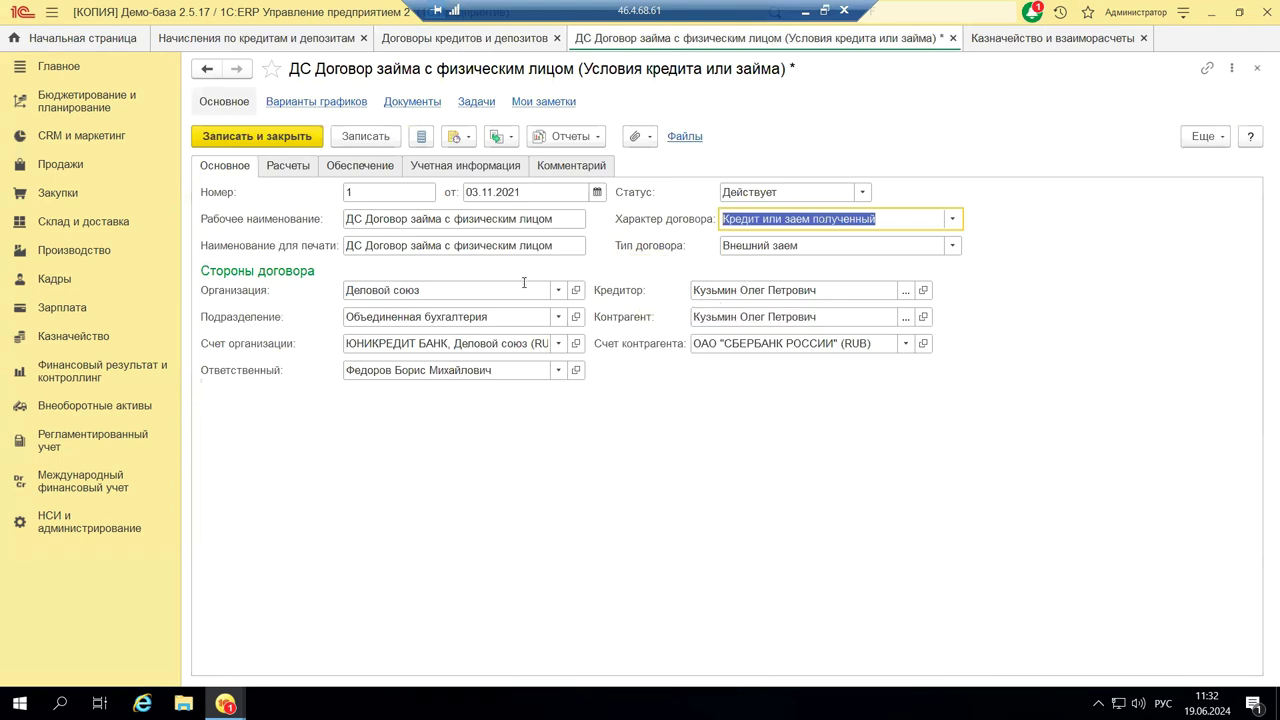
left_click(285, 166)
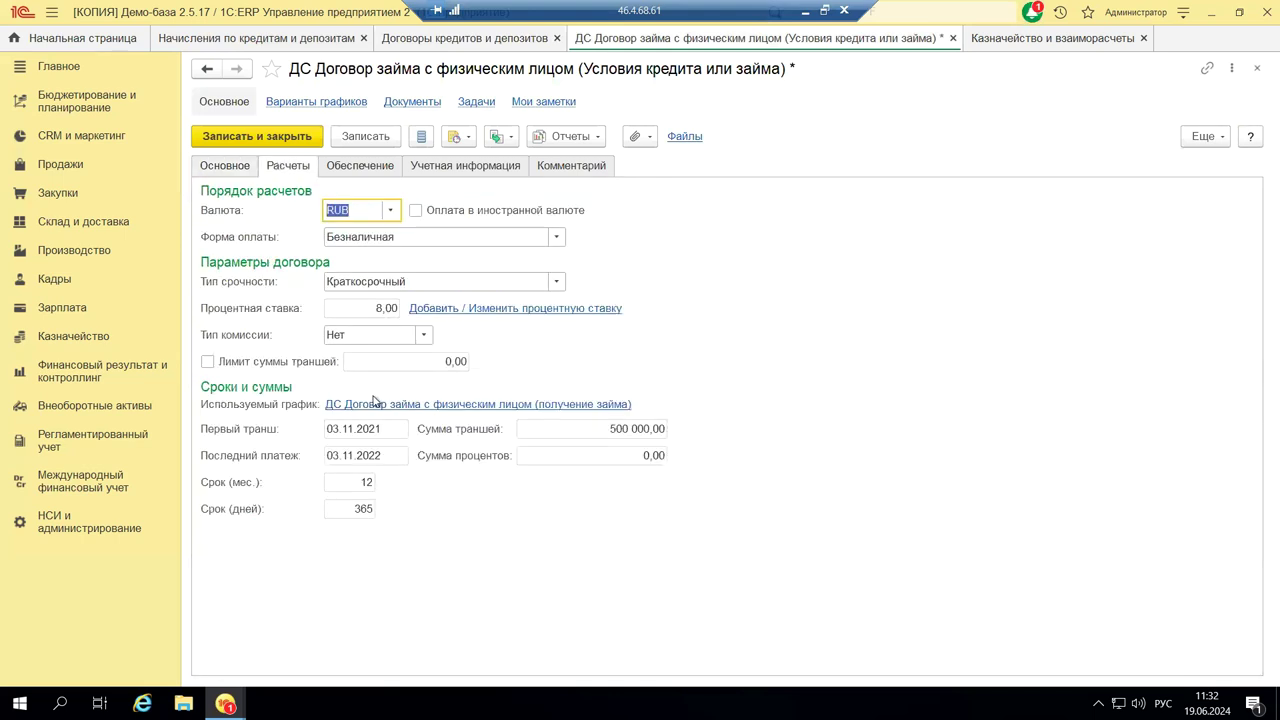
left_click(361, 406)
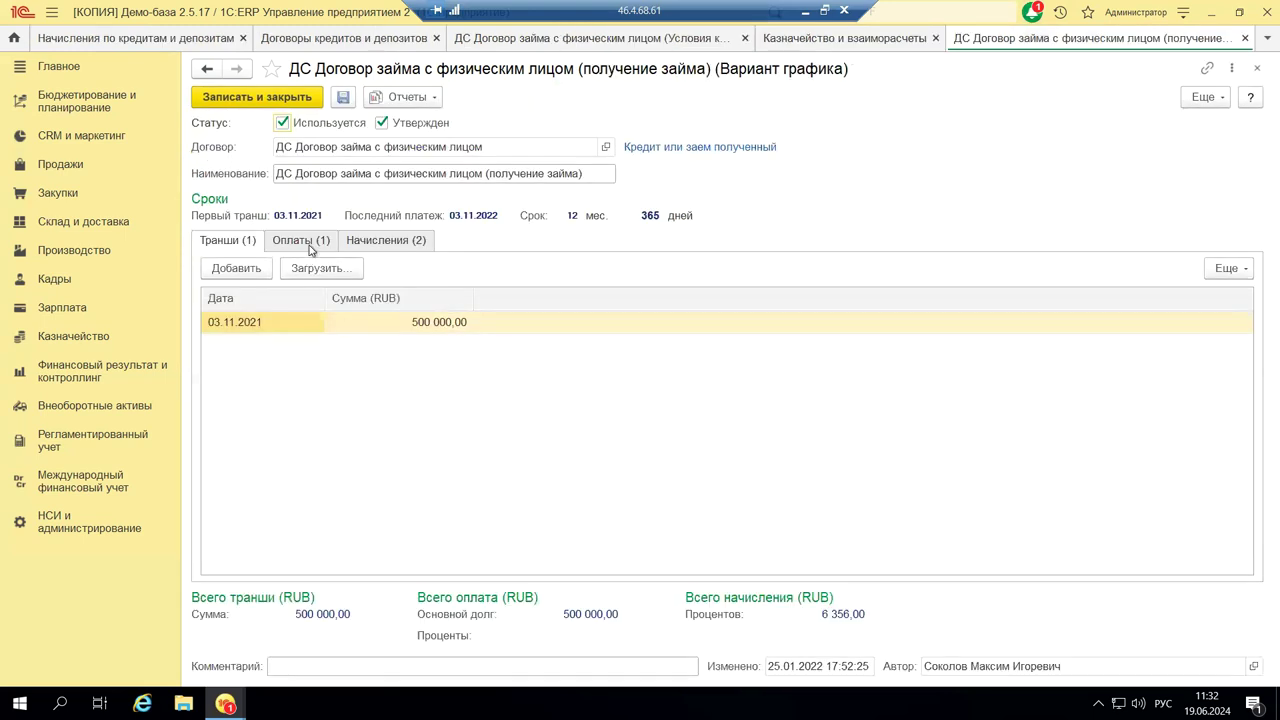
left_click(311, 247)
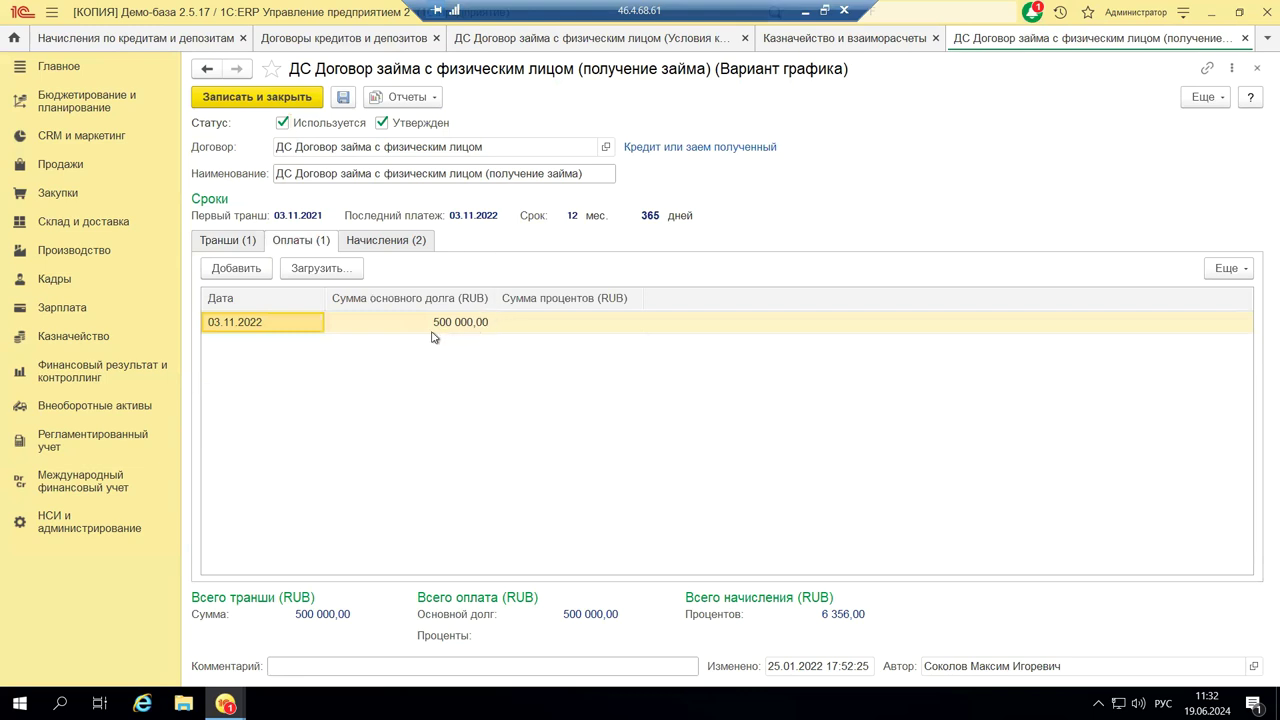
left_click(369, 242)
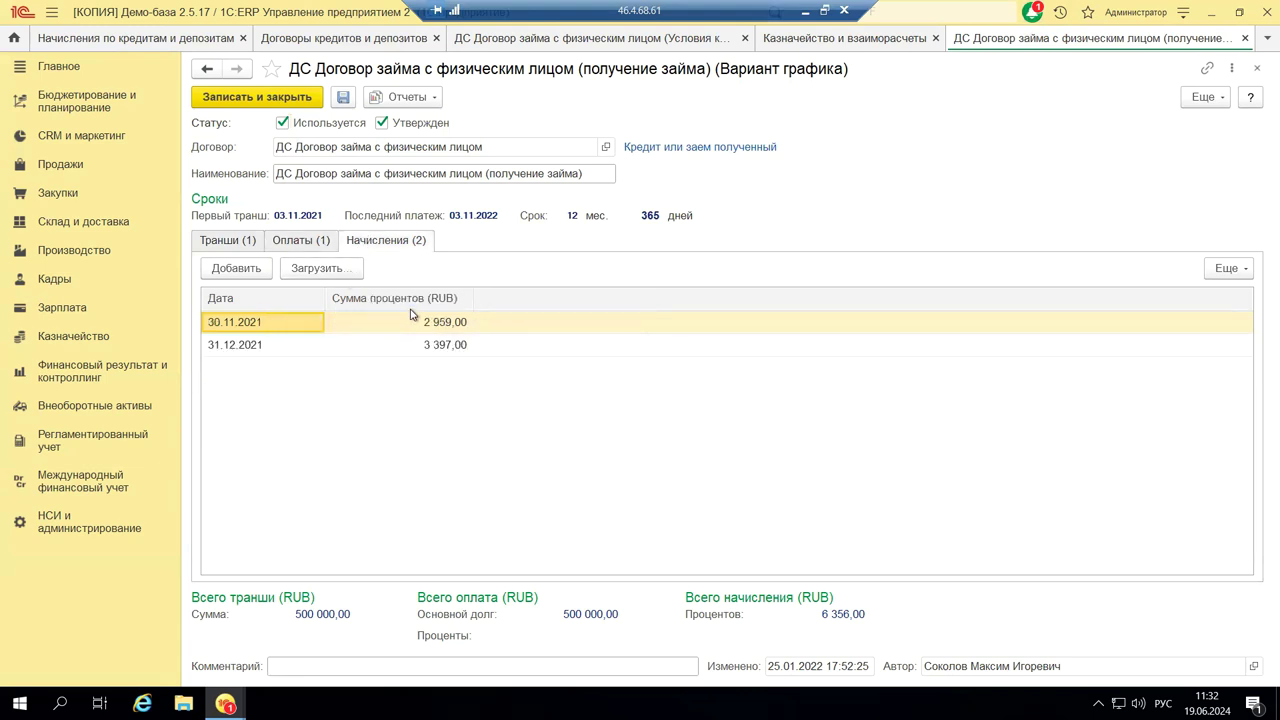
left_click(1257, 70)
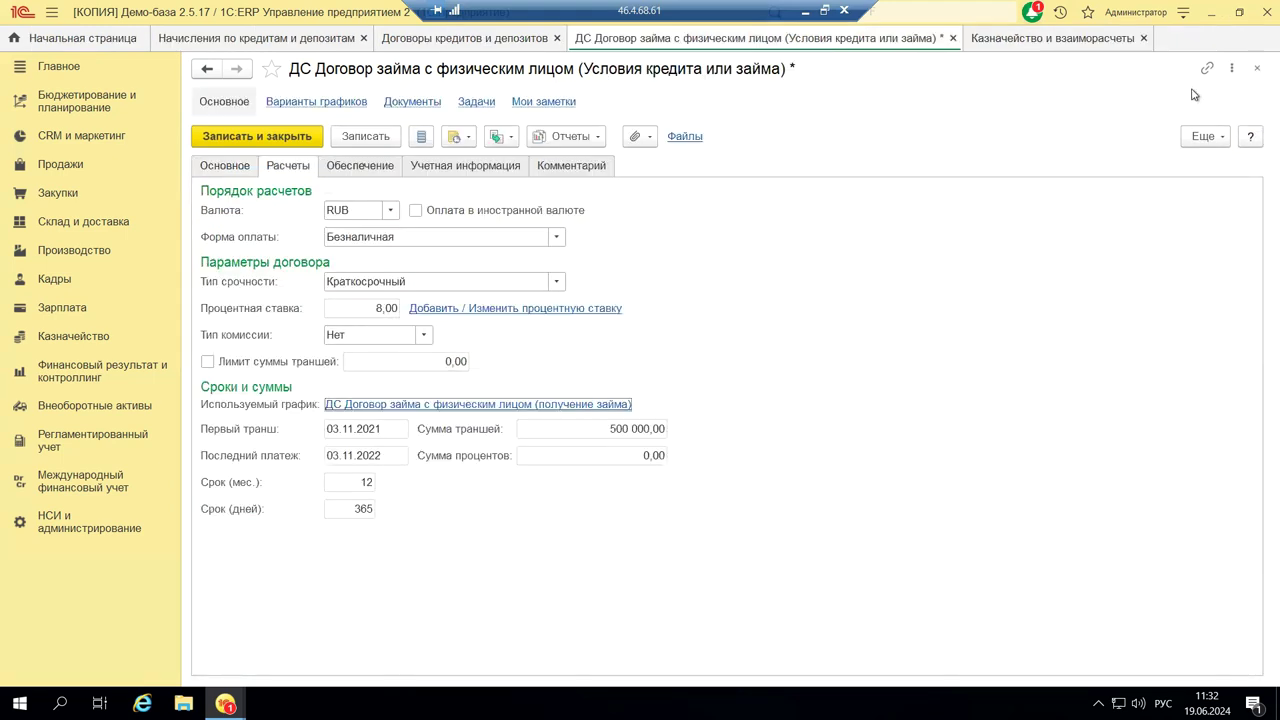
left_click(1257, 68)
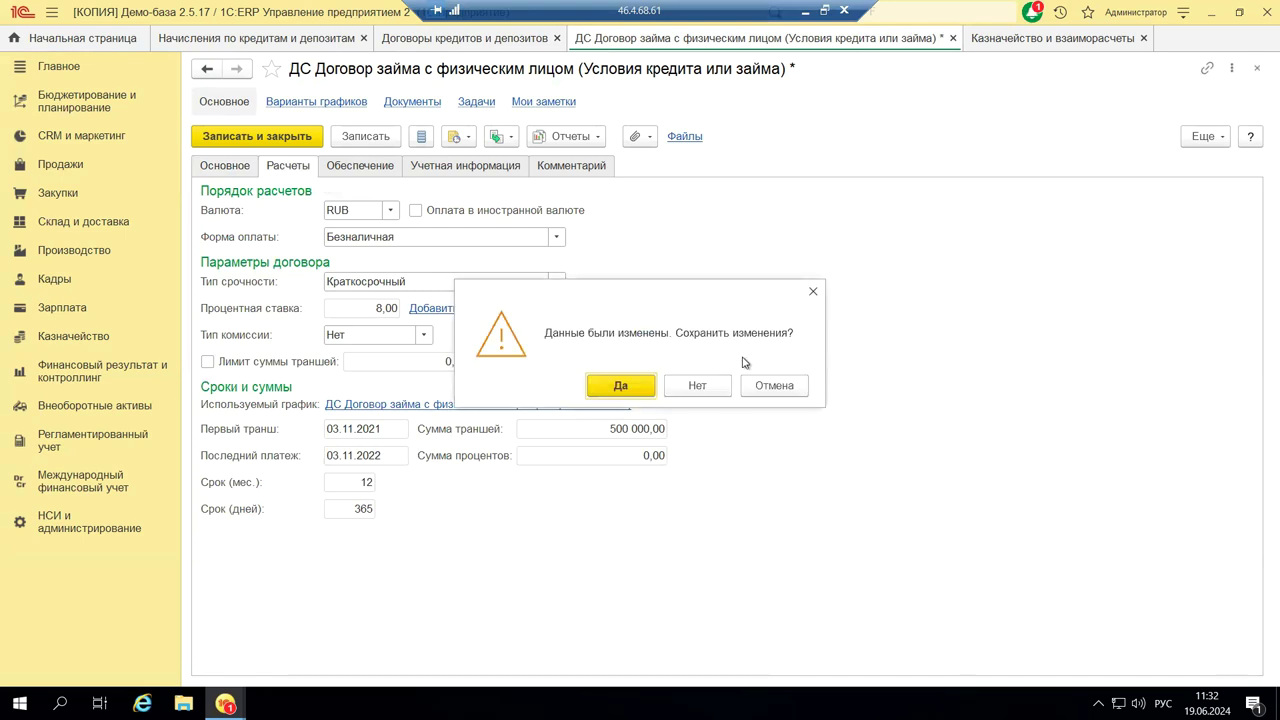
left_click(710, 390)
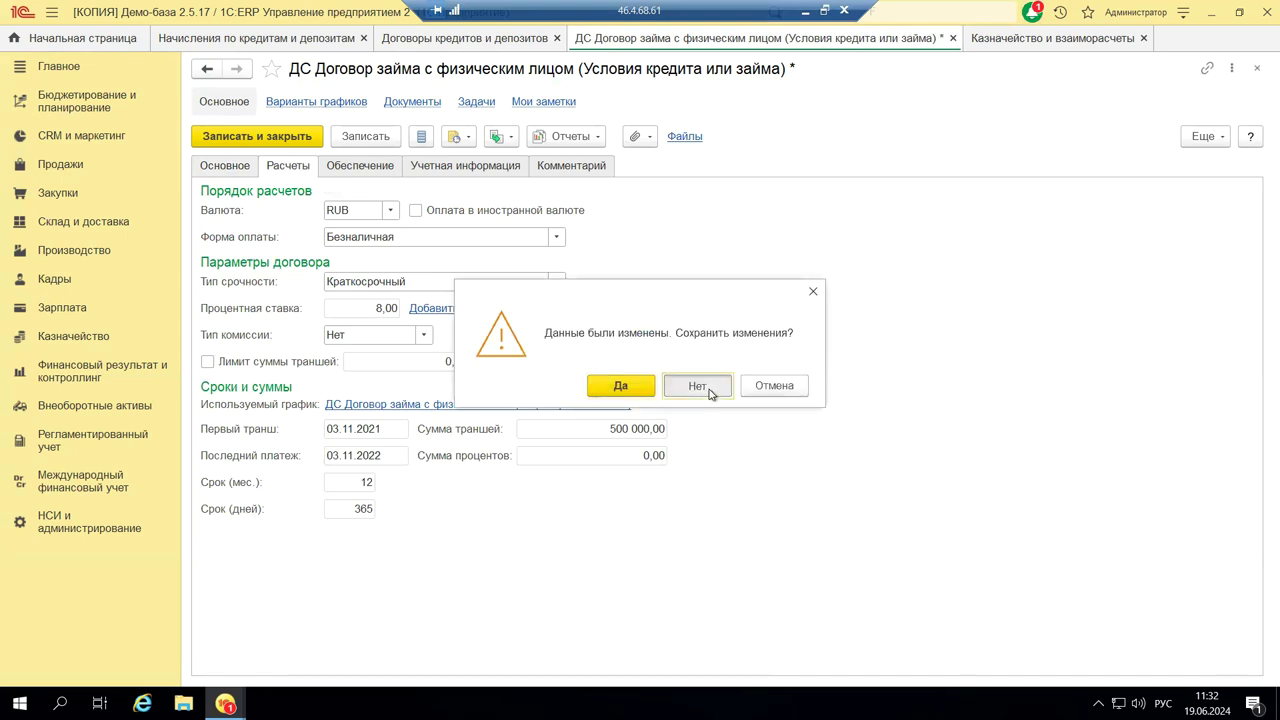
- Reopen "ДС Договор займа с физическим лицом" and allow editing of its locked attributes
double_click(624, 230)
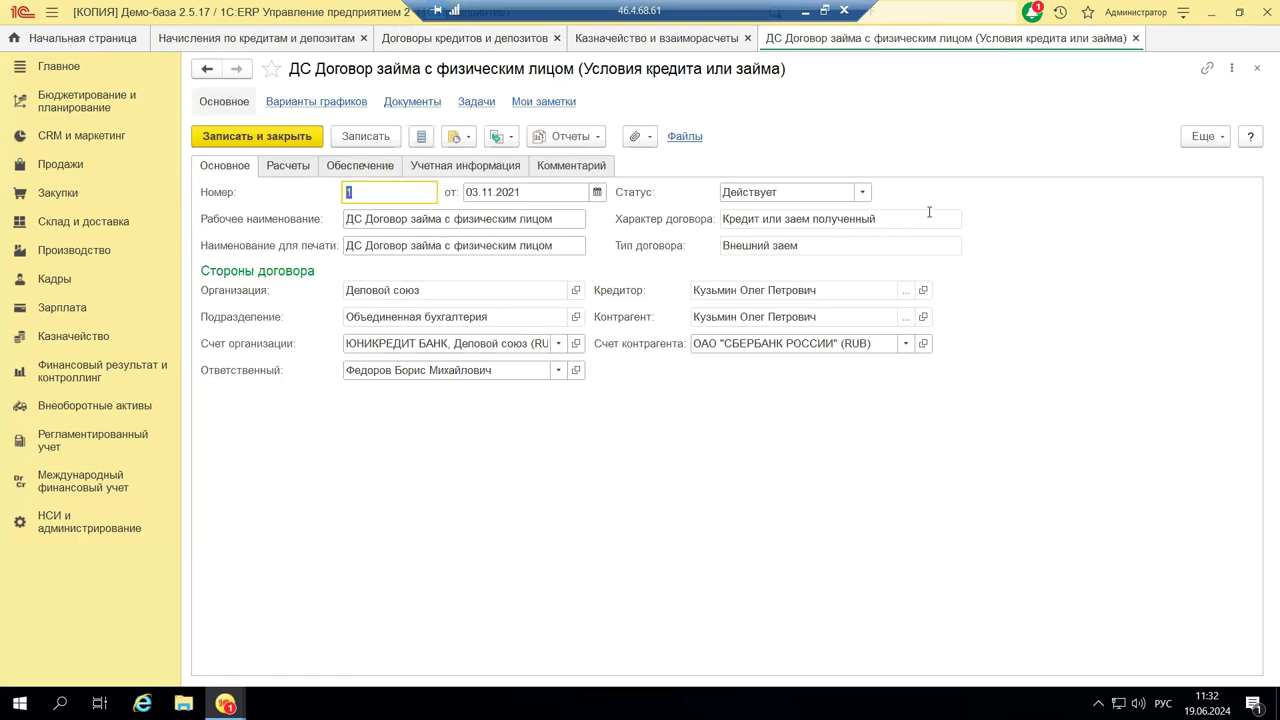
left_click(1207, 138)
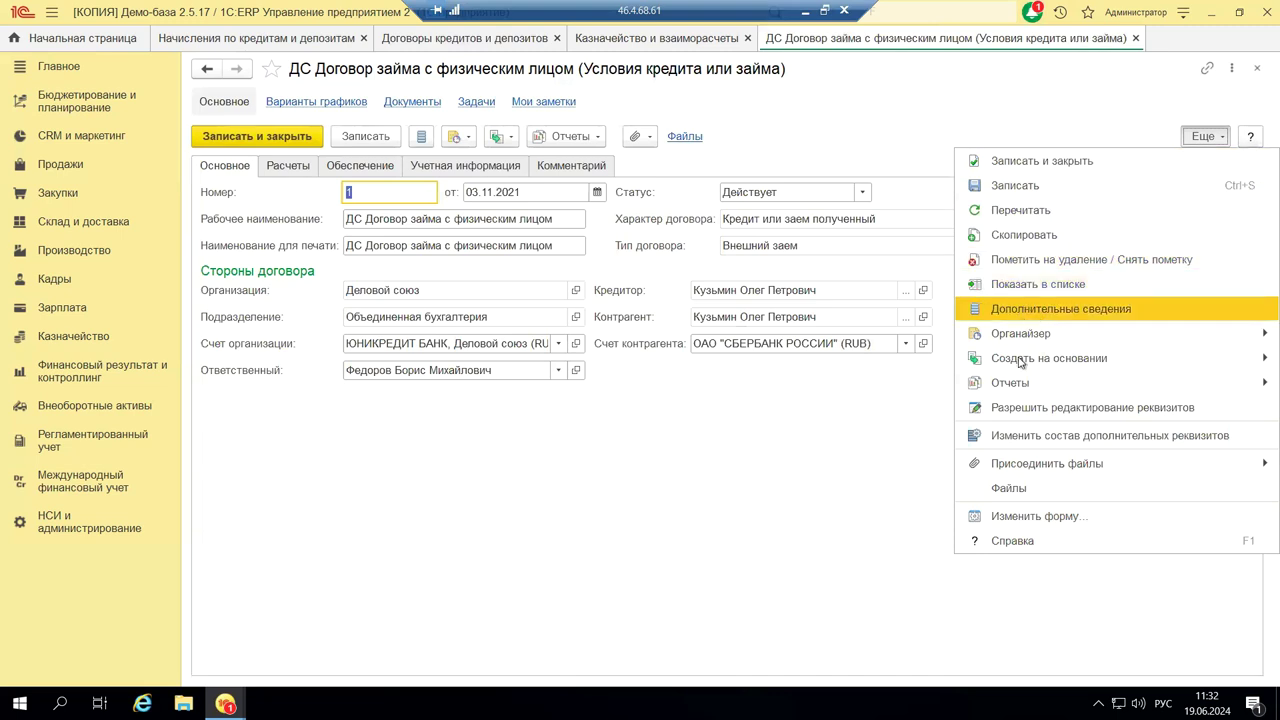
left_click(1003, 409)
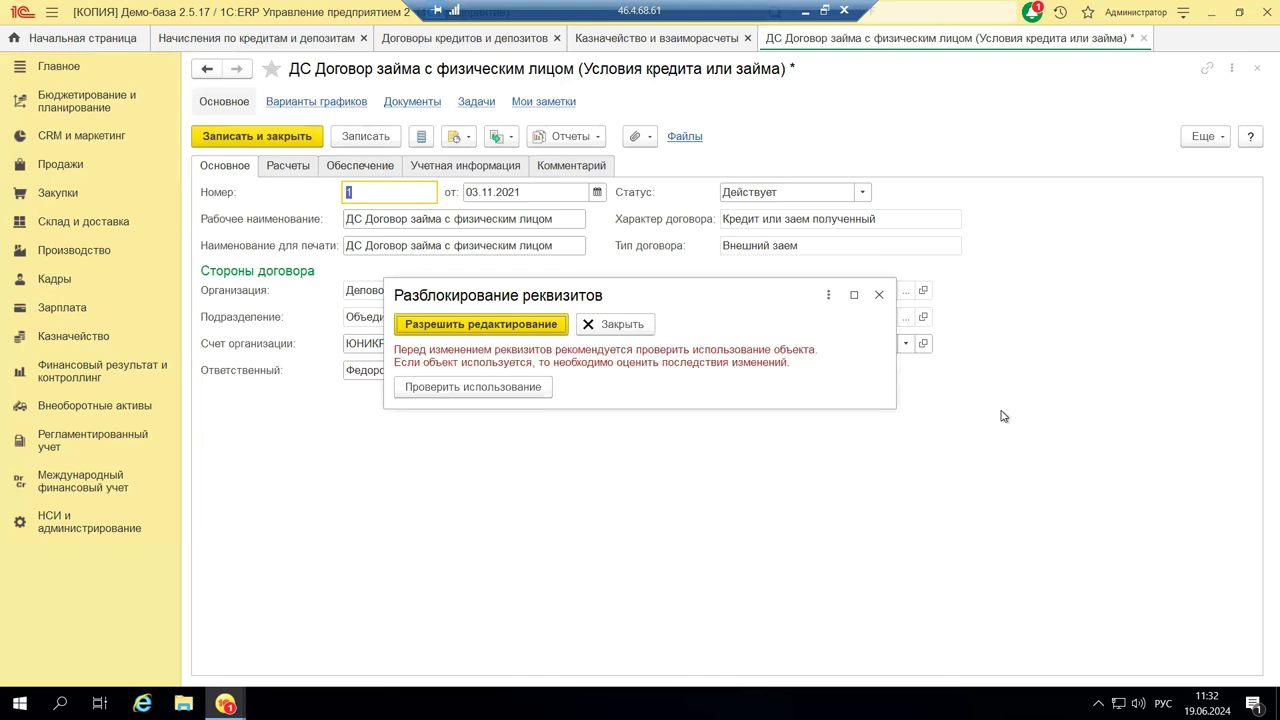
left_click(484, 324)
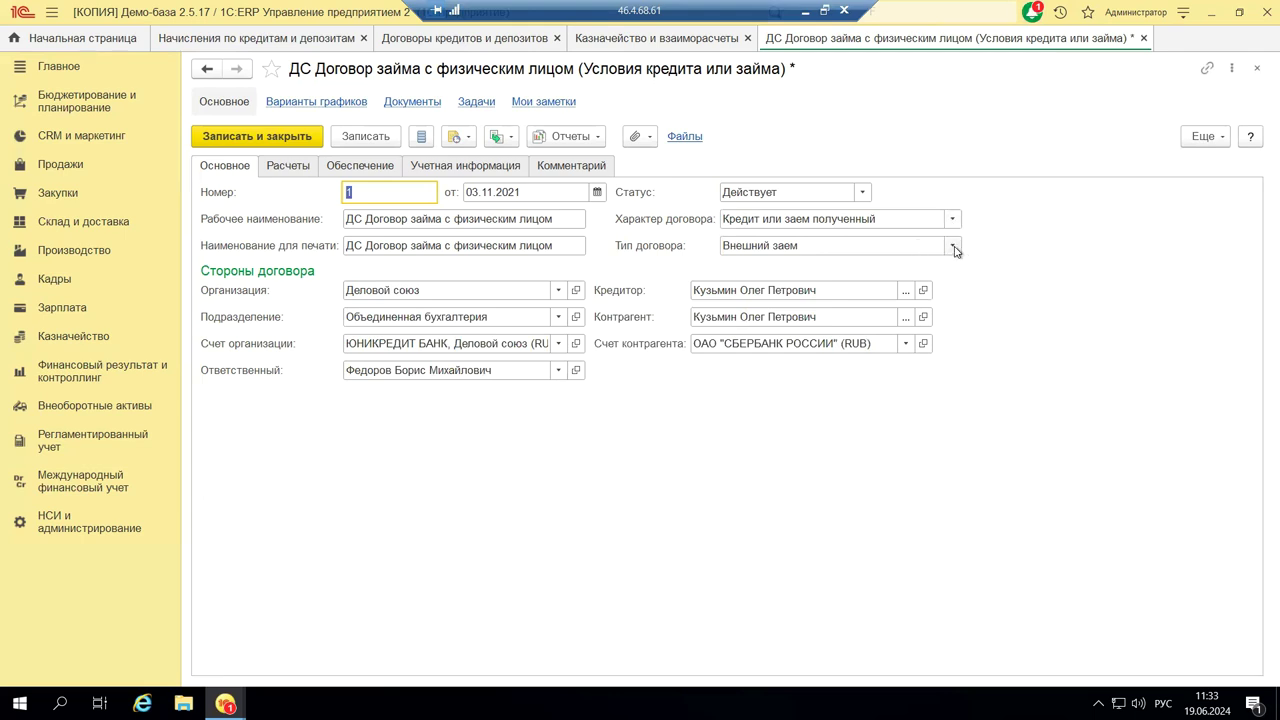
- Review the options available for the loan contract's "Тип договора" and "Характер договора" without changing them
left_click(953, 247)
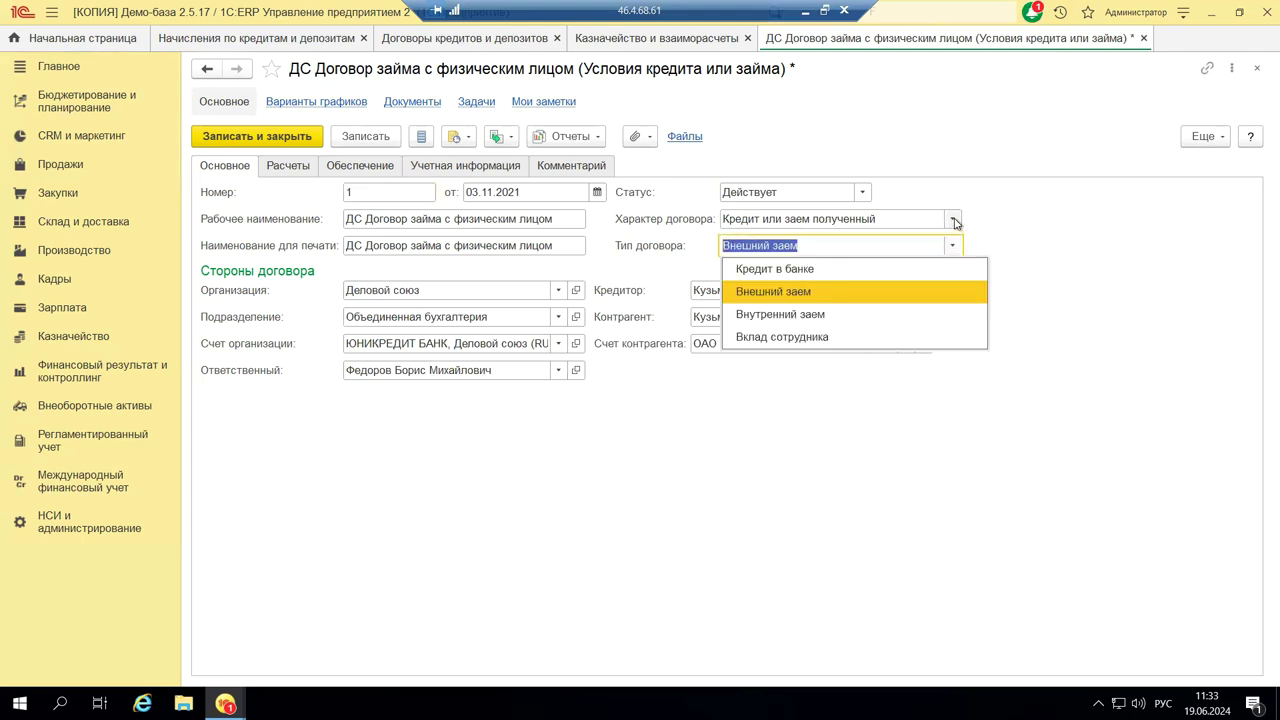
left_click(955, 221)
left_click(955, 221)
left_click(955, 221)
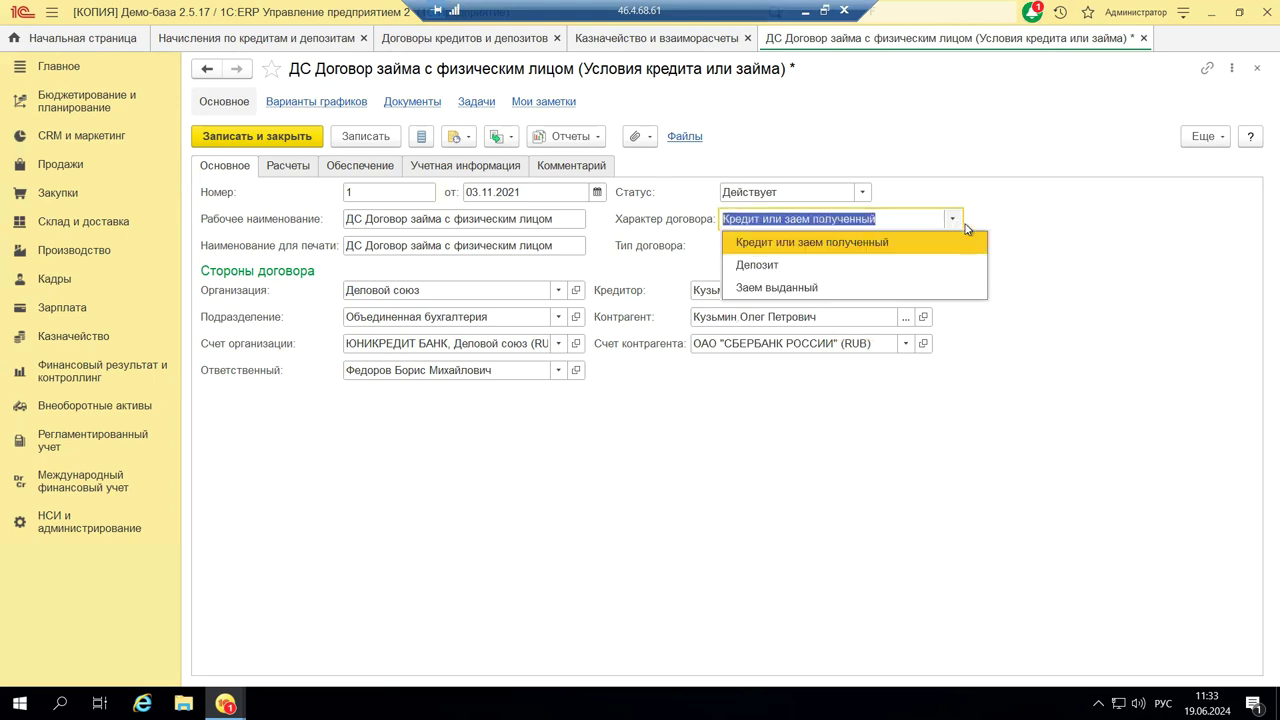
left_click(1058, 233)
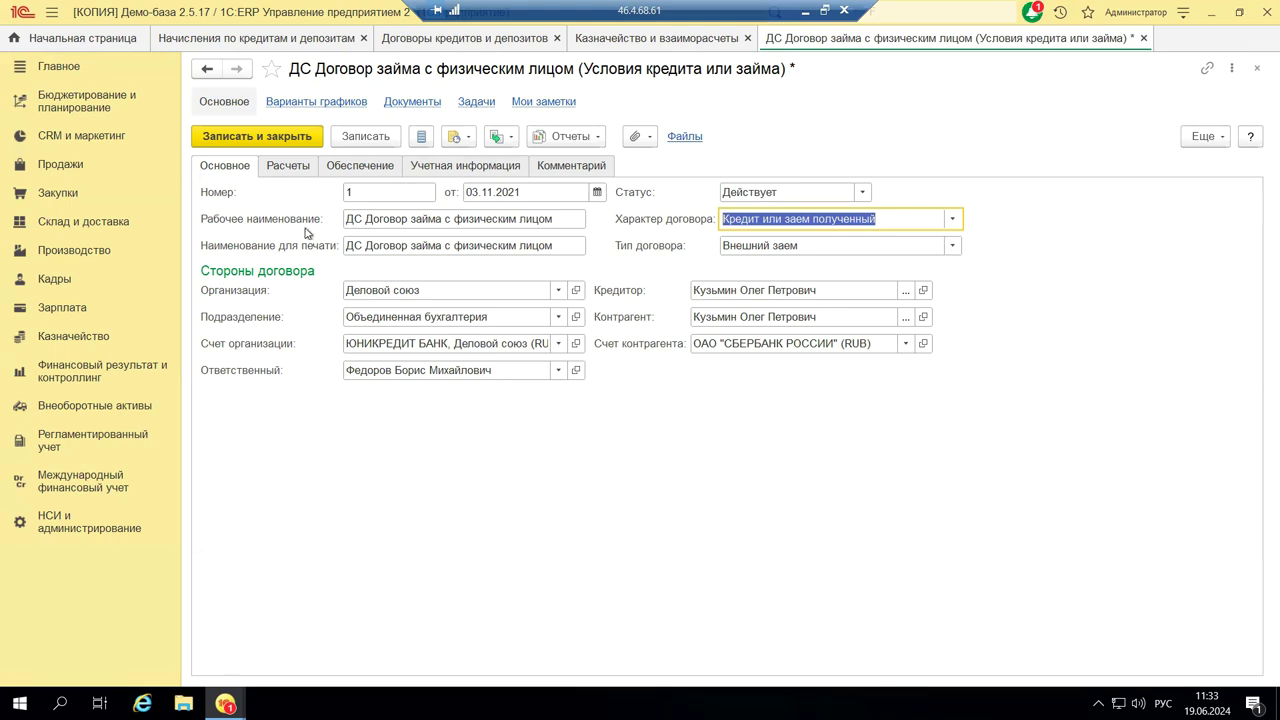
- Review the loan contract's settlements, collateral, accounting information and comment, trying a new collateral row and cancelling it
left_click(289, 166)
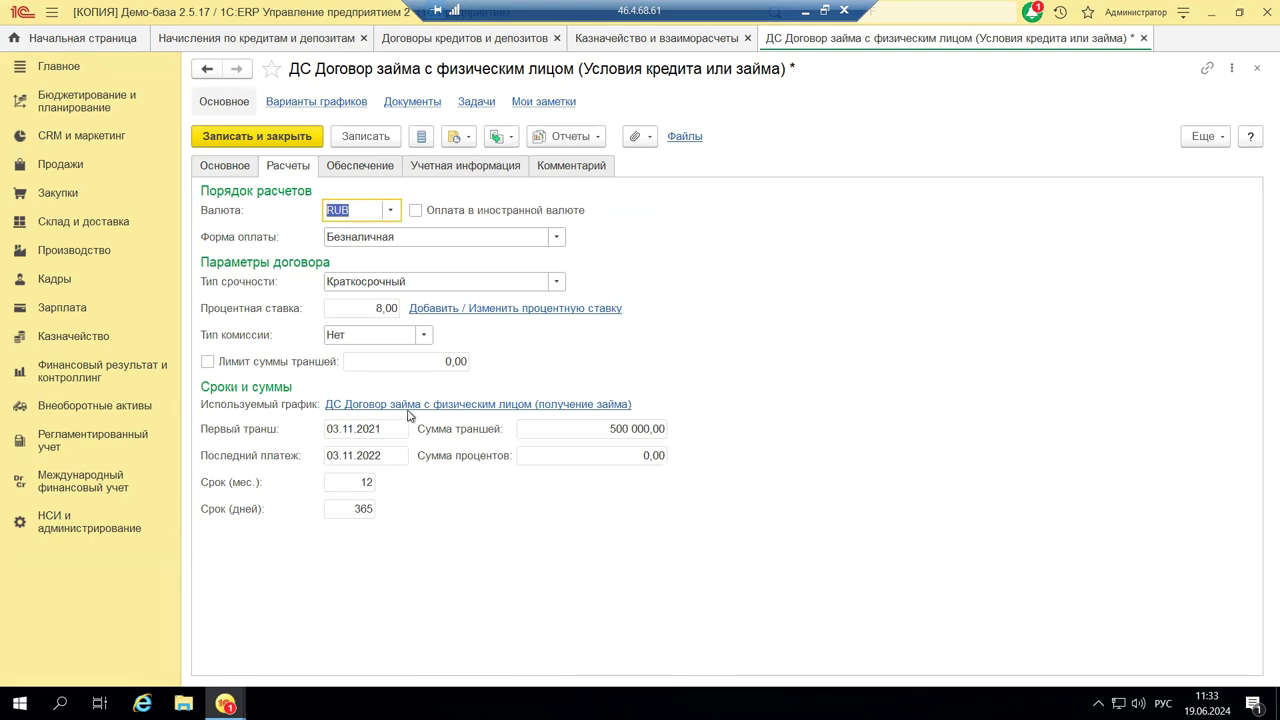
left_click(370, 167)
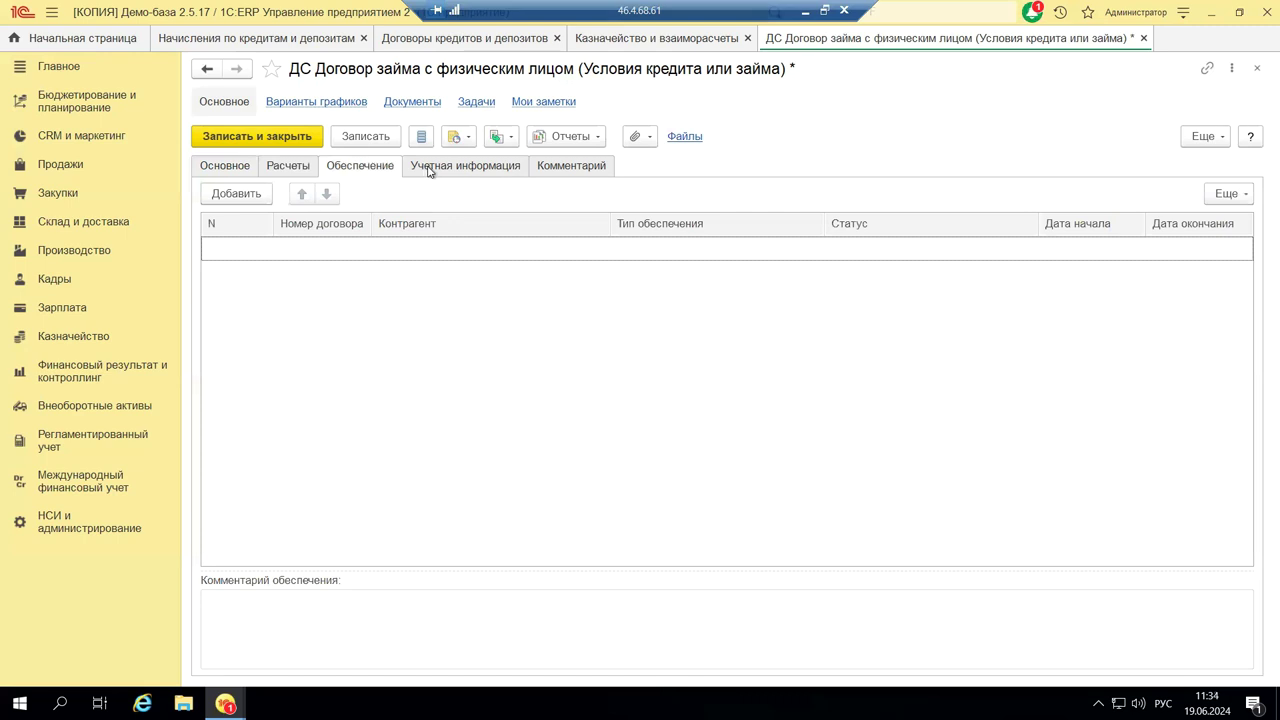
left_click(257, 203)
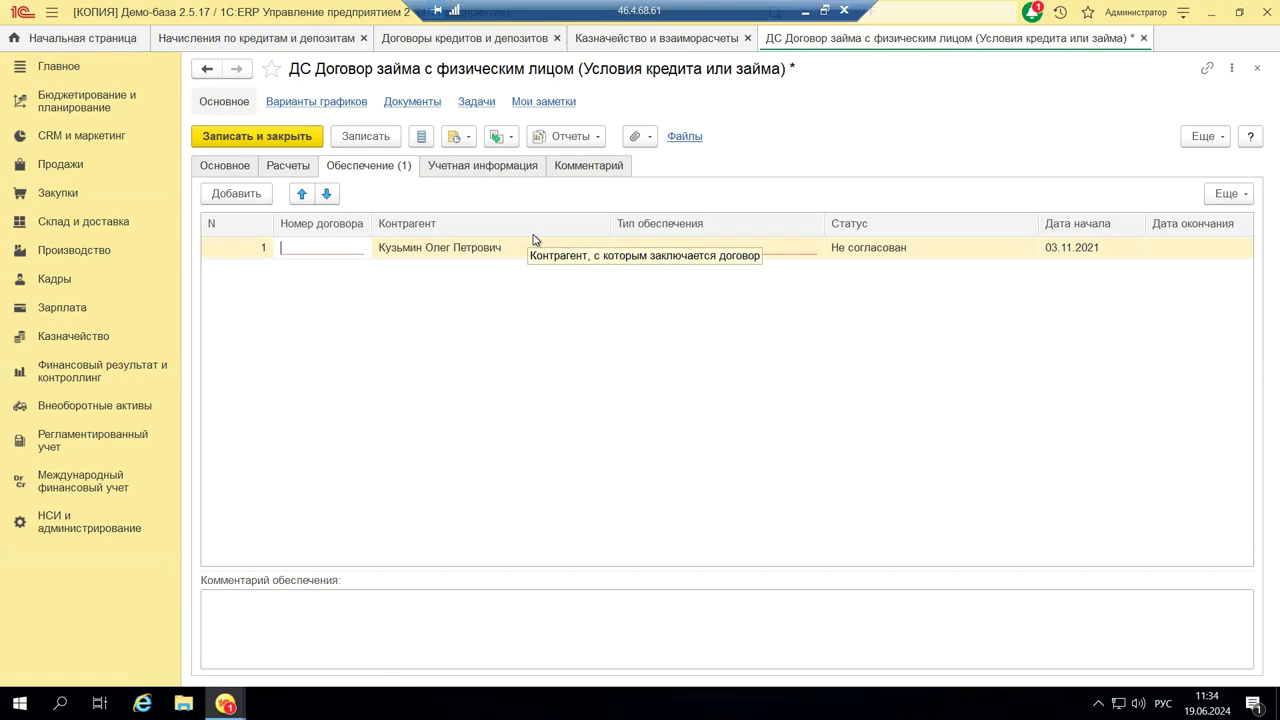
key("Escape")
left_click(494, 170)
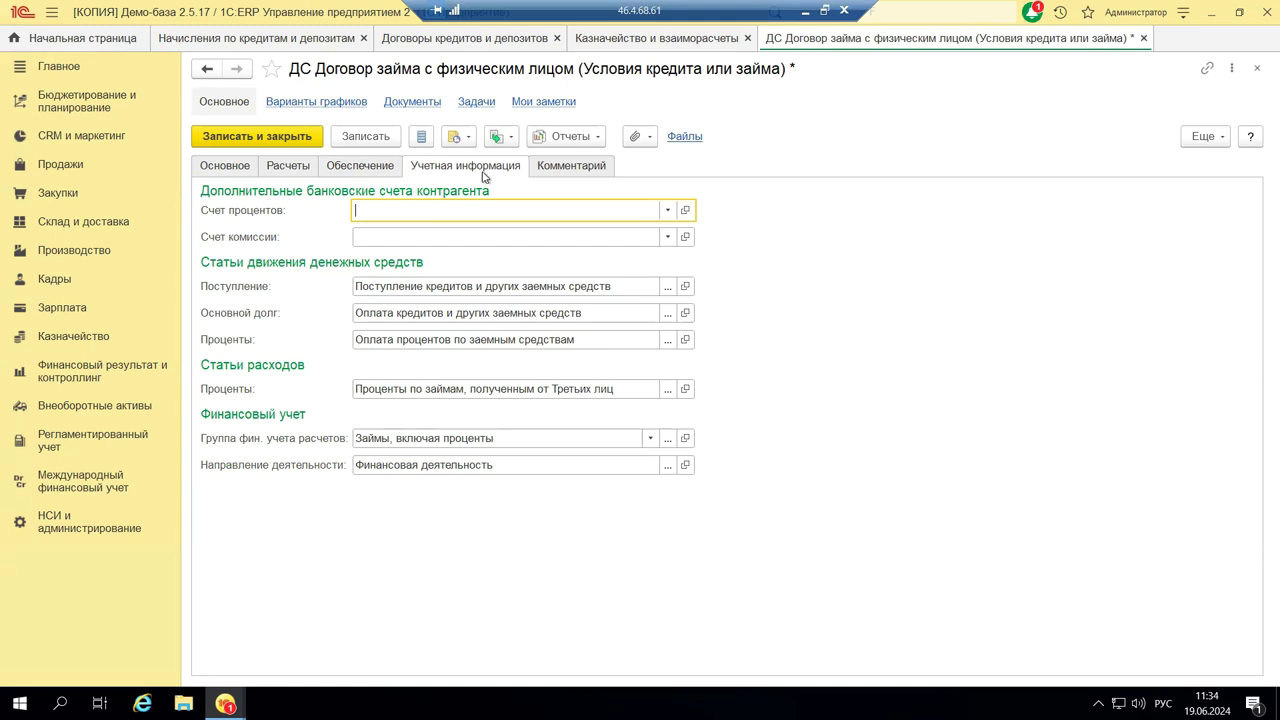
left_click(575, 171)
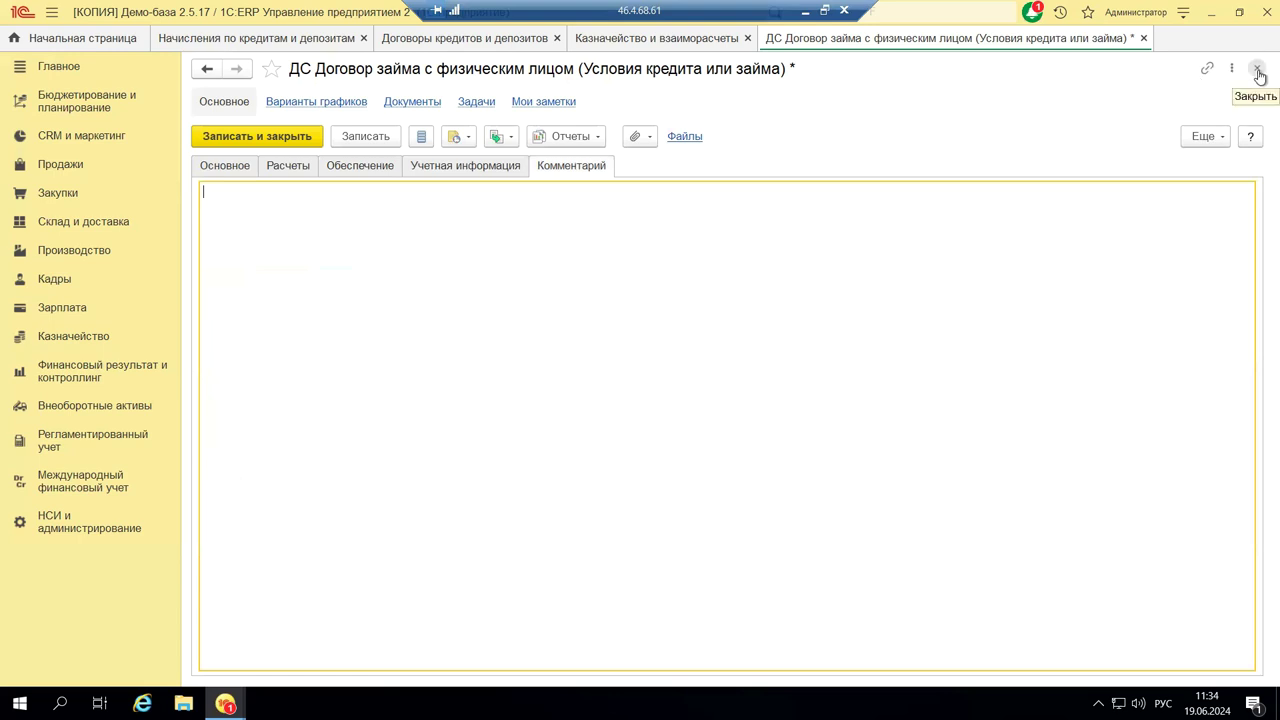
- Generate the "Ведомость расчетов" report for the loan contract, examine its opening balance and close the report
left_click(599, 140)
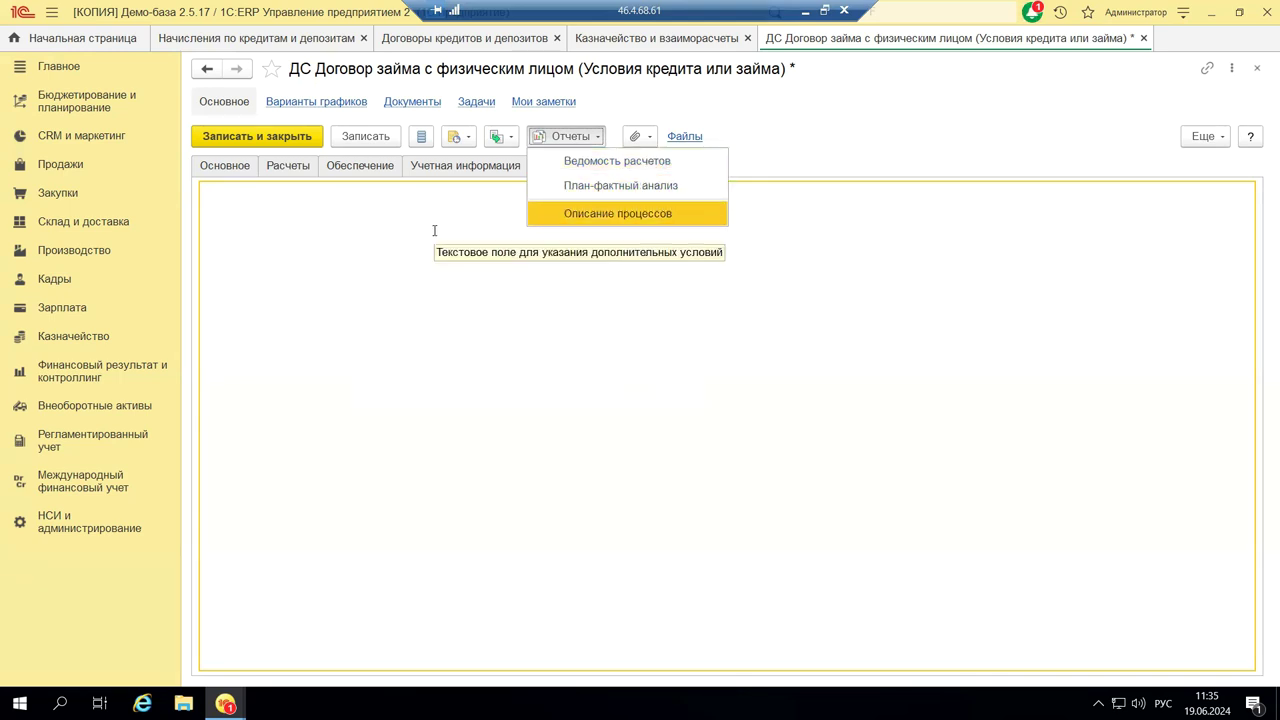
left_click(593, 164)
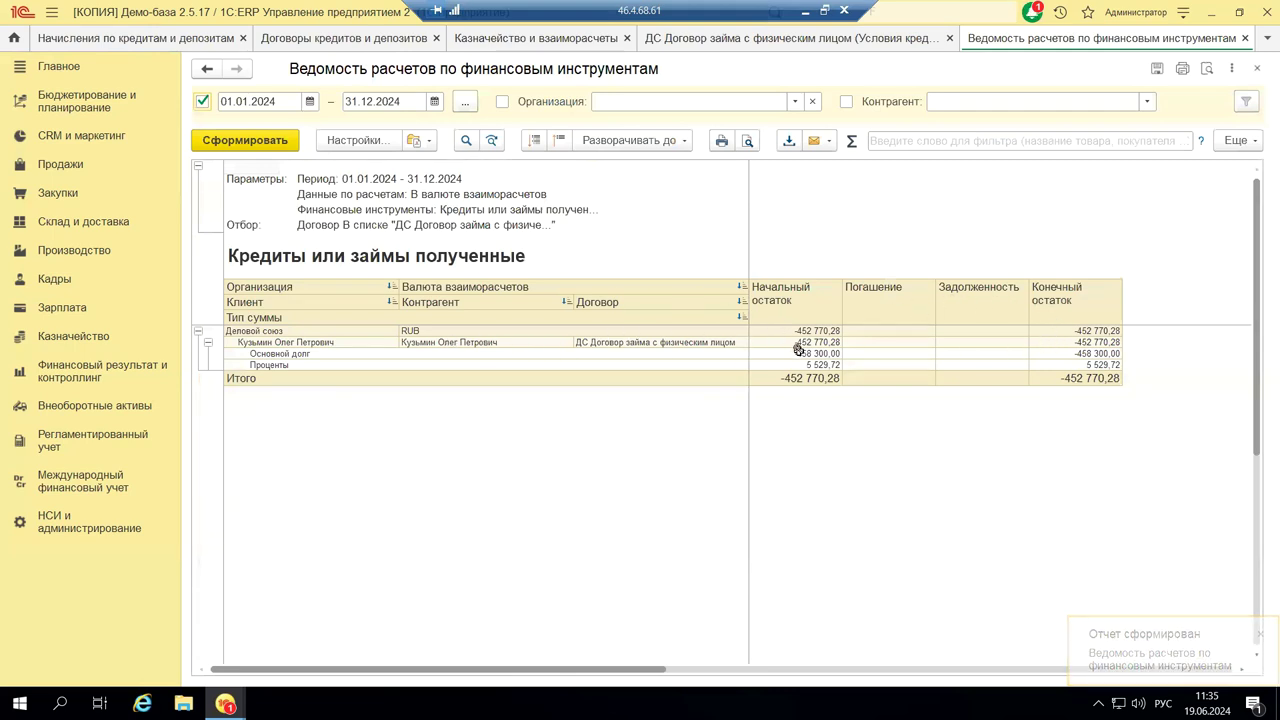
left_click(810, 342)
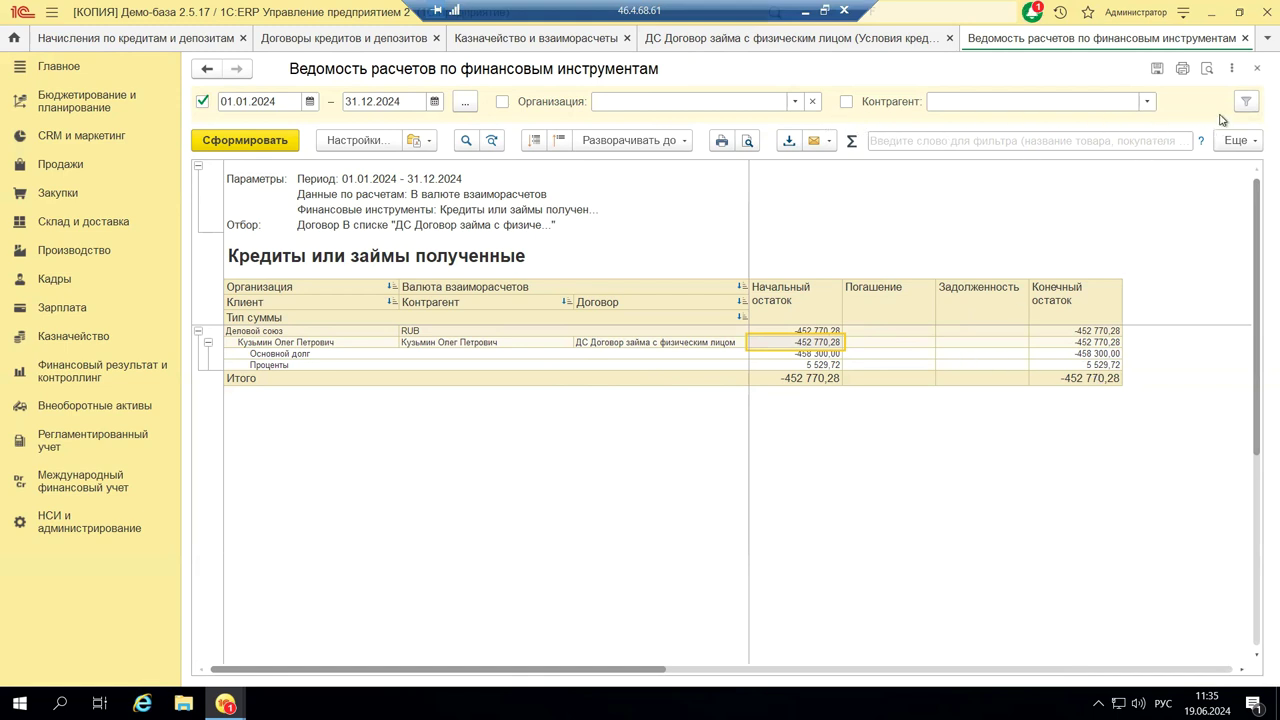
left_click(1257, 70)
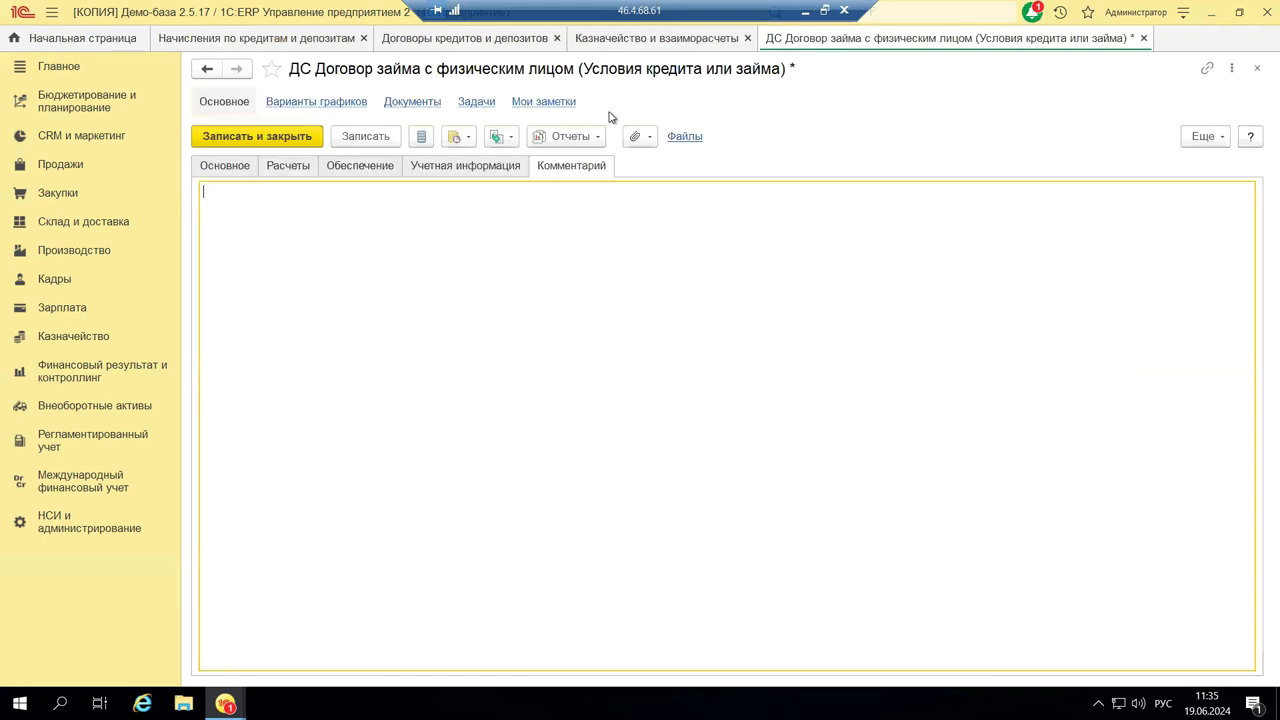
- Generate the "План-фактный анализ" report for the loan contract, review it, and close the report and the contract without saving
left_click(595, 140)
left_click(604, 186)
left_click(245, 100)
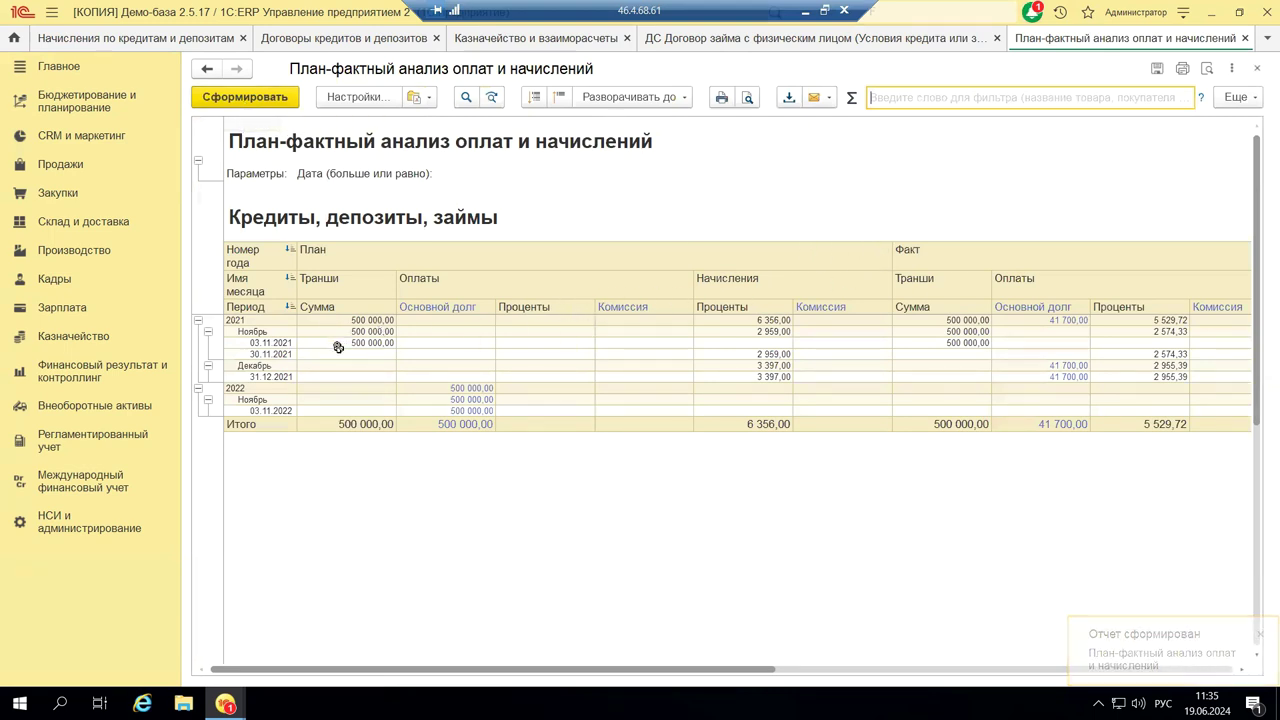
left_click(1257, 68)
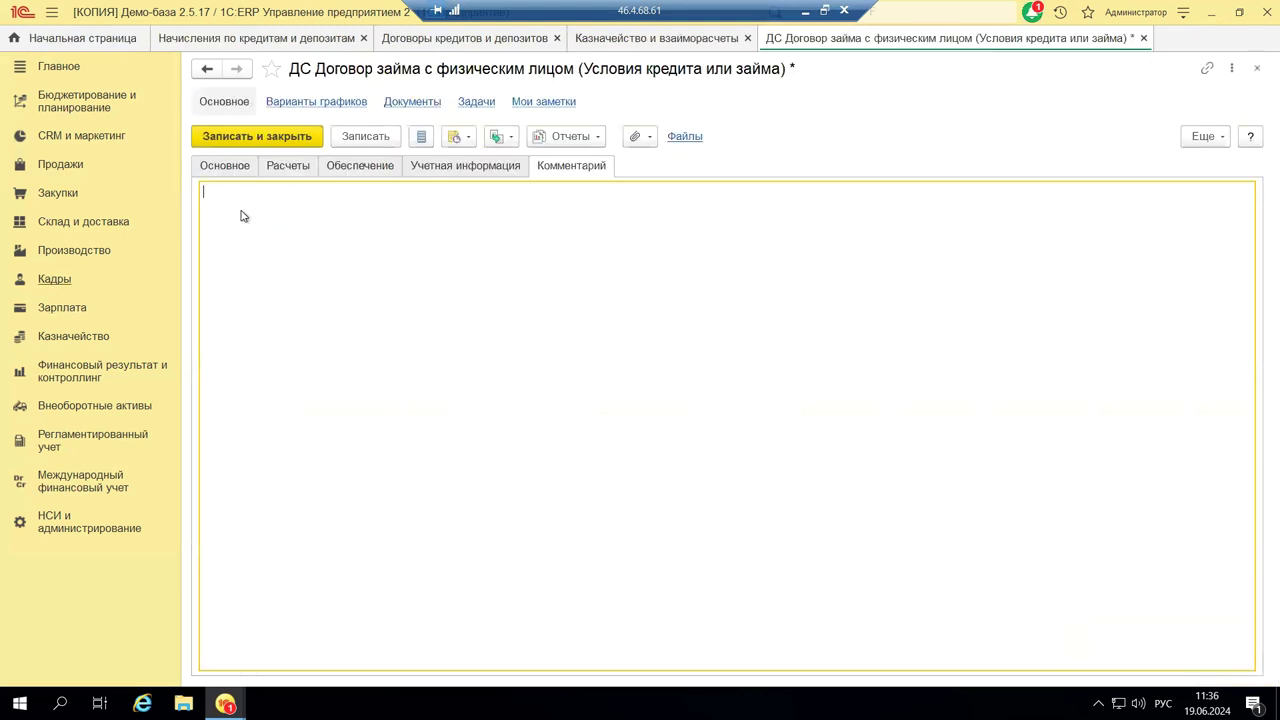
left_click(1257, 68)
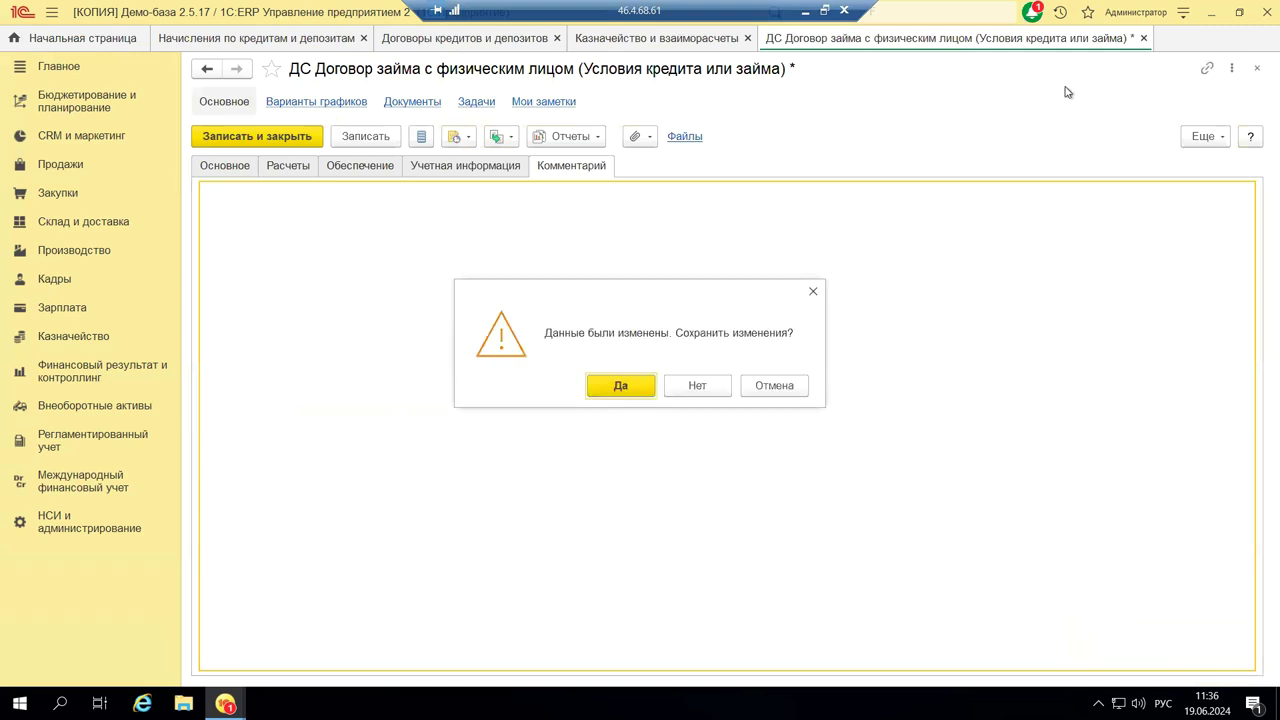
left_click(683, 389)
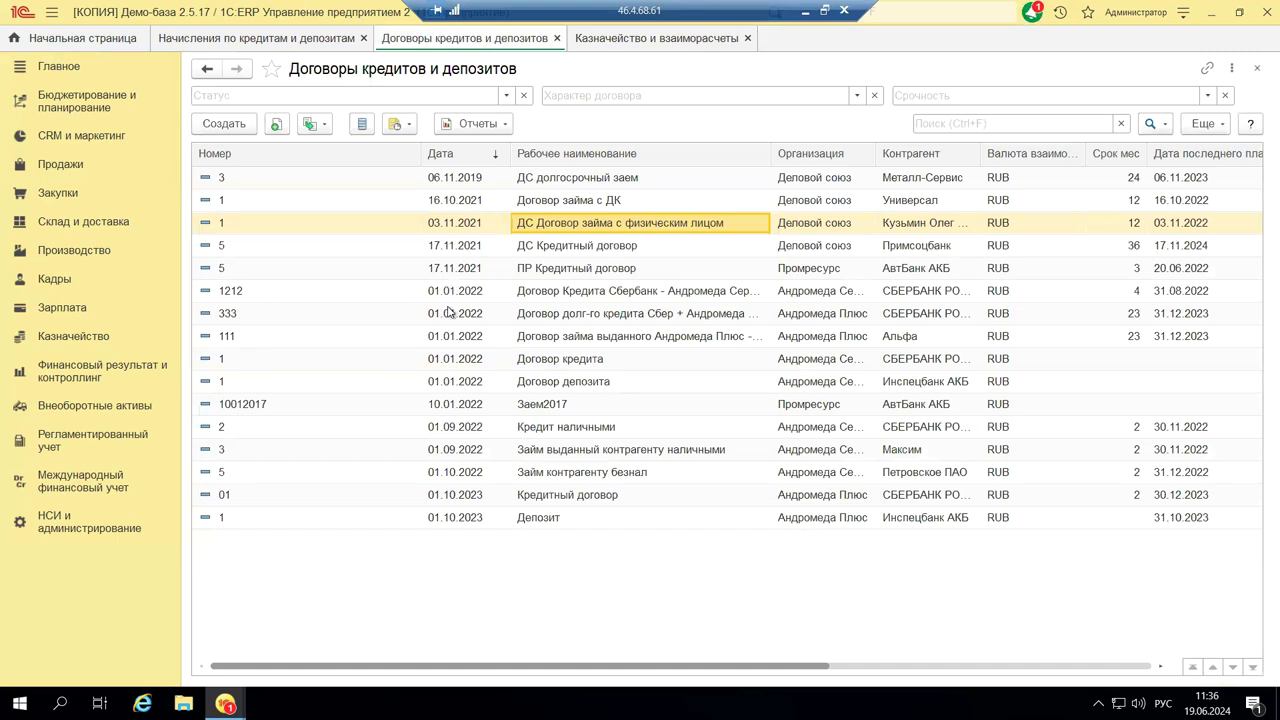
- Open the "Начисления по кредитам и депозитам" list and widen the "Хозяйственная операция" column to show the full operation names
left_click(59, 341)
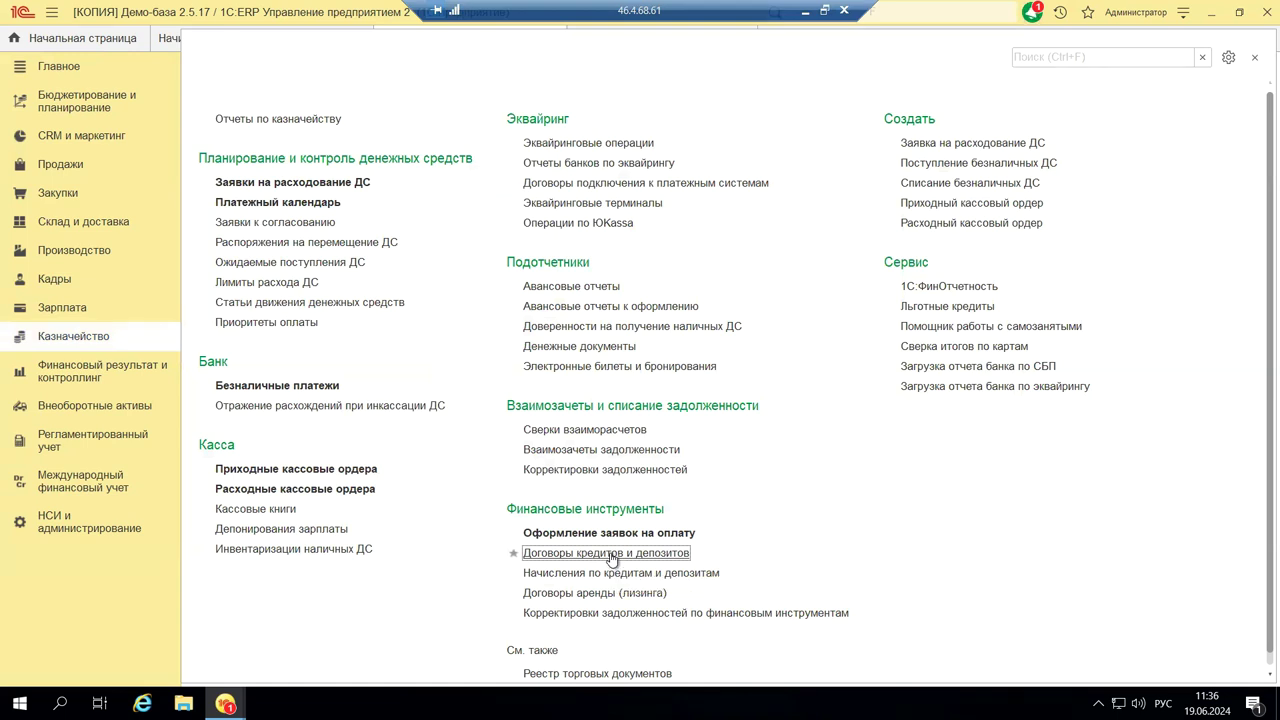
left_click(533, 573)
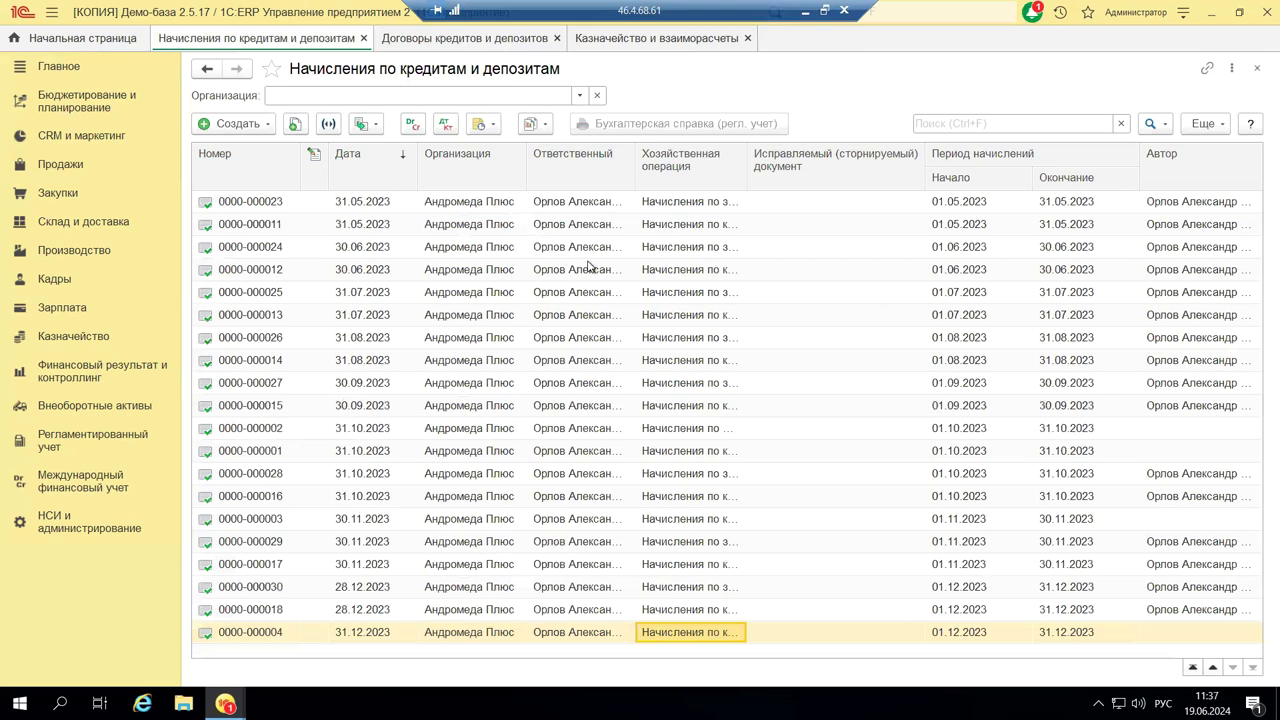
left_click_drag(746, 174, 873, 201)
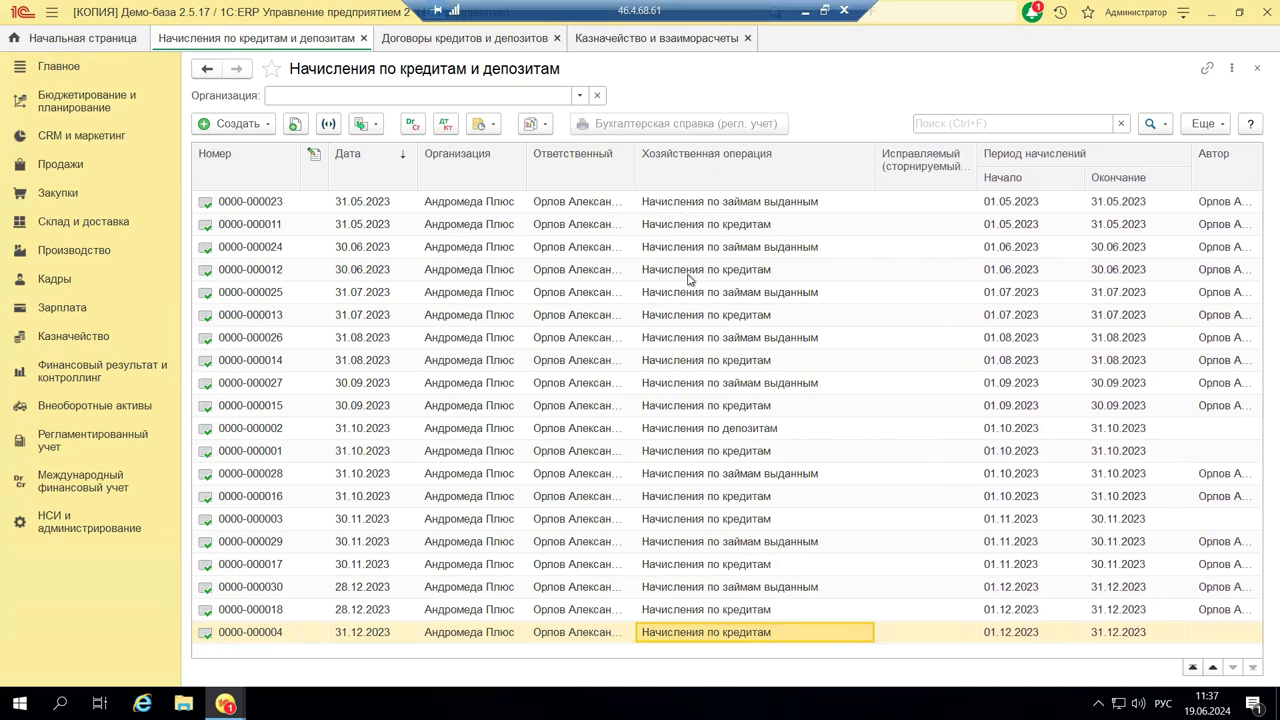
left_click(705, 386)
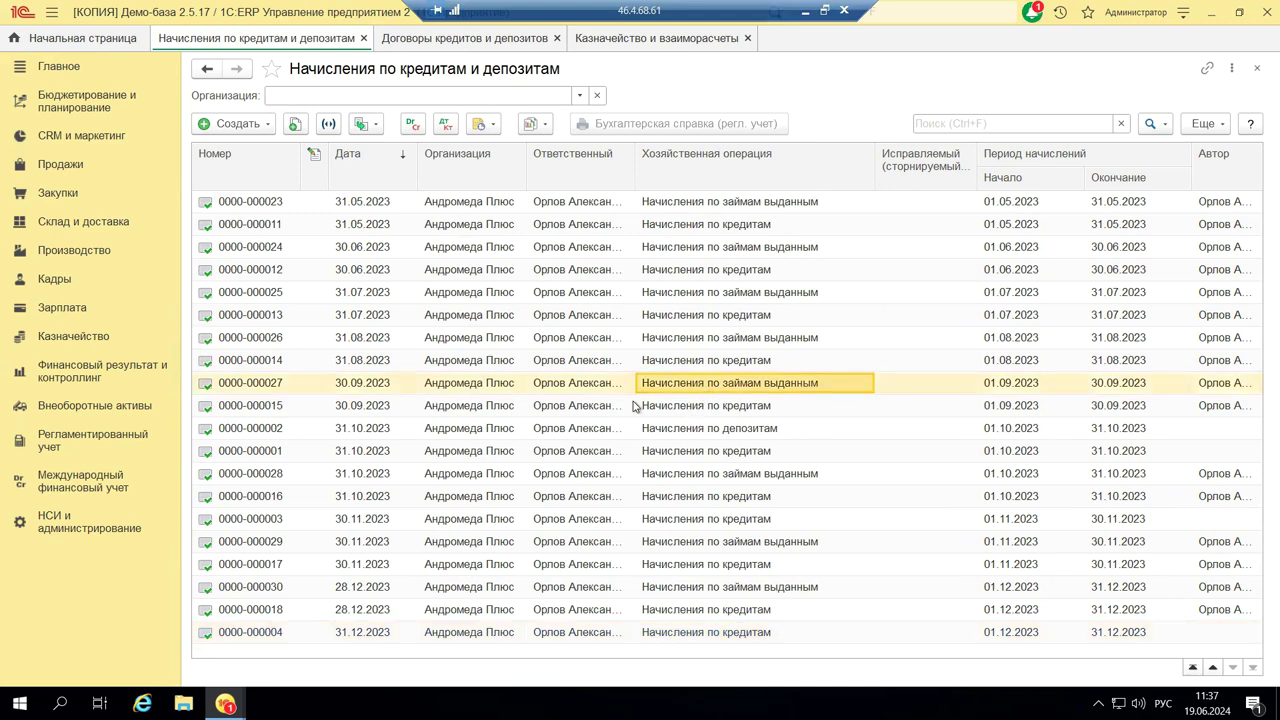
- Try to auto-fill a new "Начисления по кредитам" document for "Андромеда Плюс" without filters, and close it without saving
left_click(268, 126)
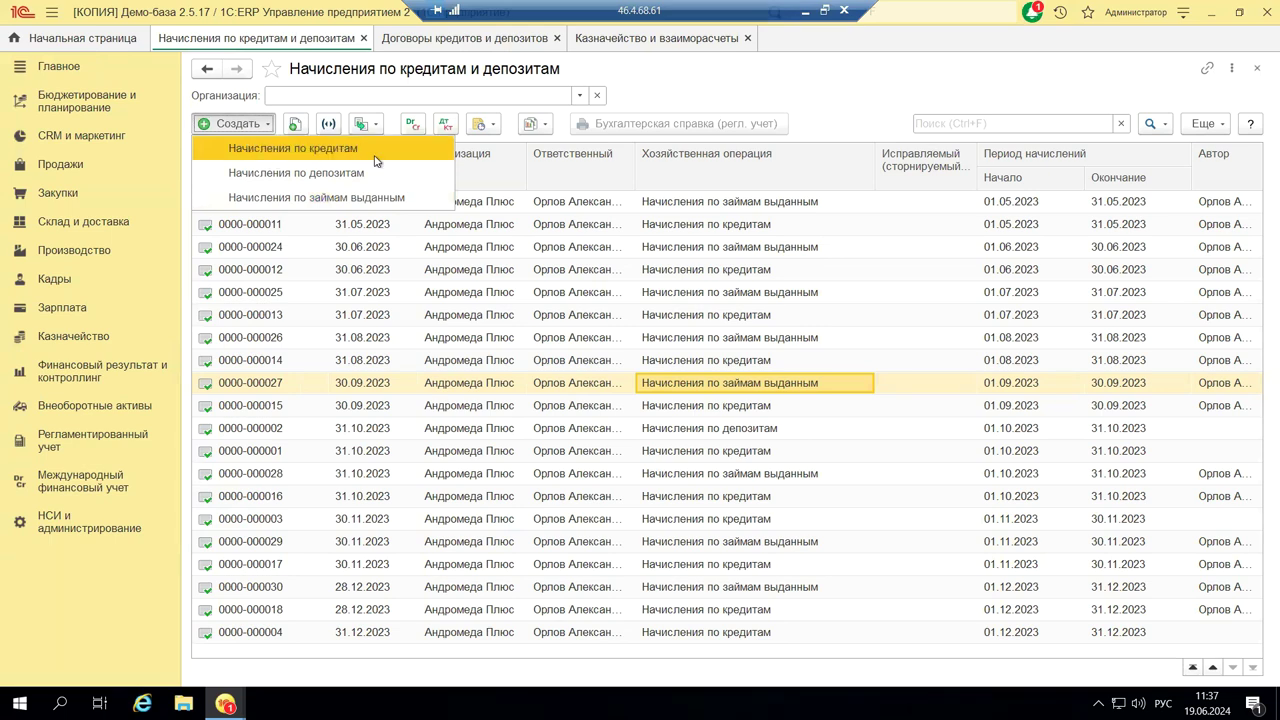
left_click(333, 150)
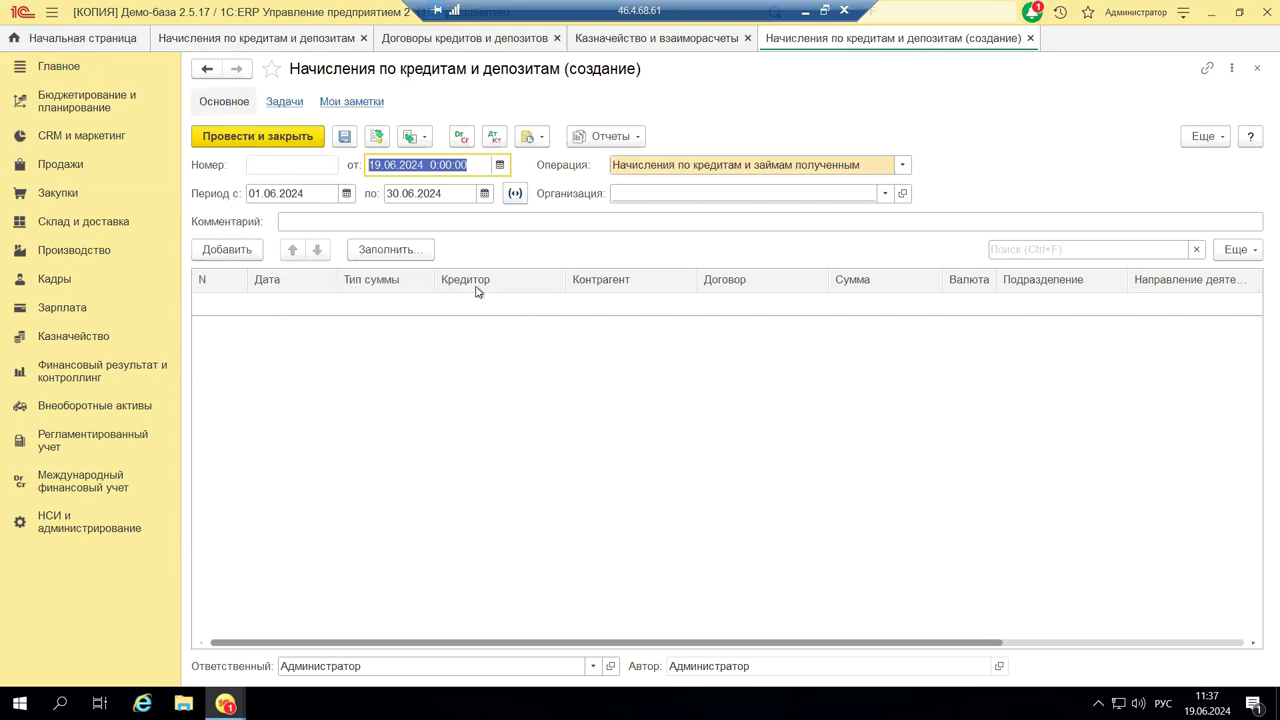
left_click(888, 194)
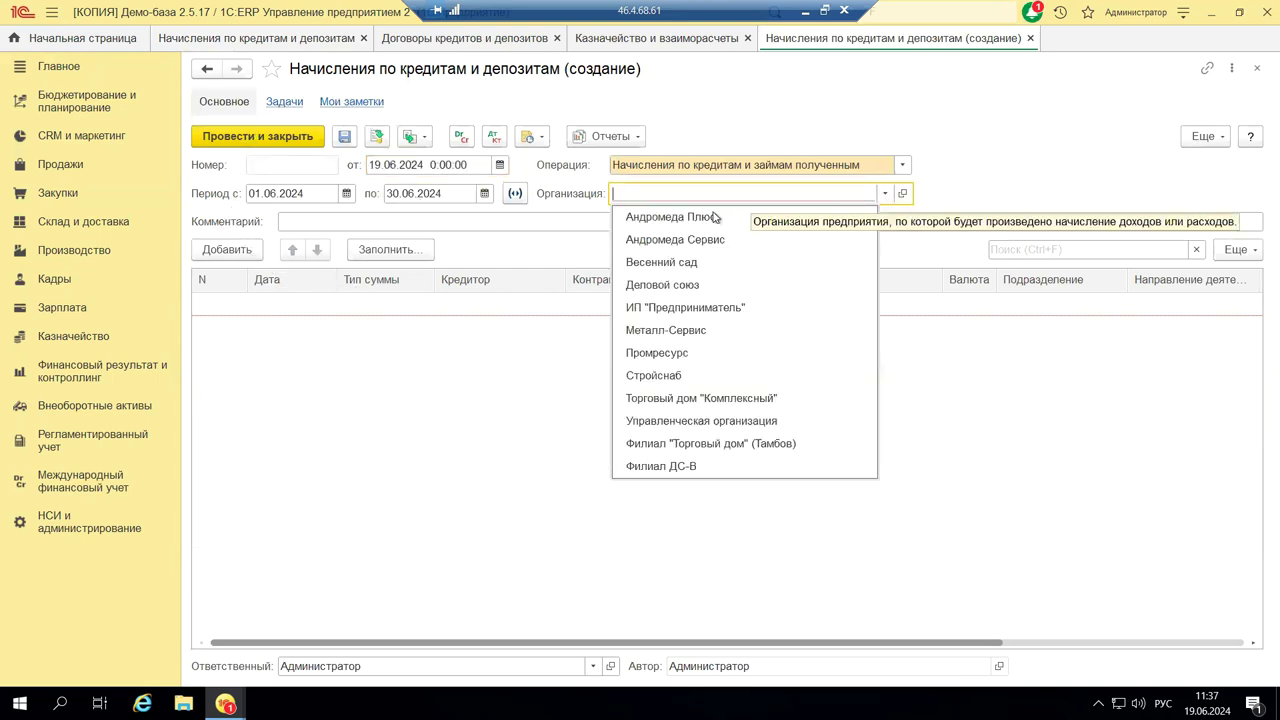
left_click(700, 289)
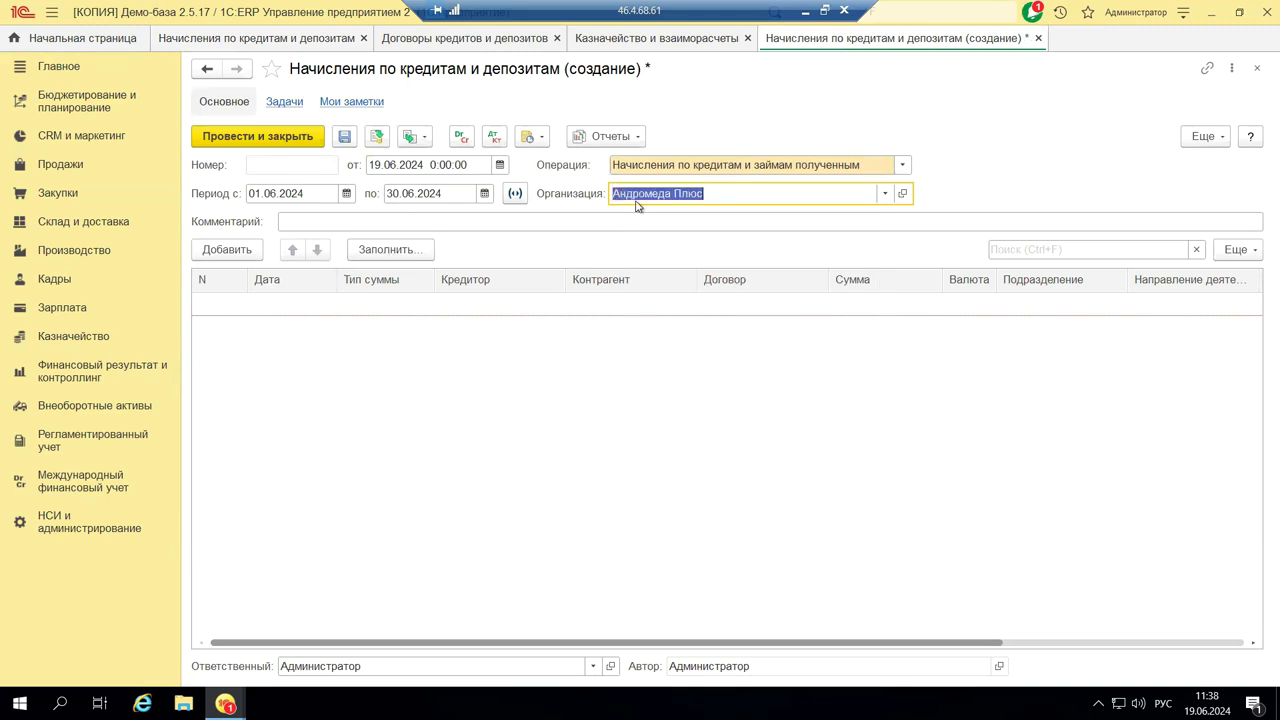
left_click(407, 256)
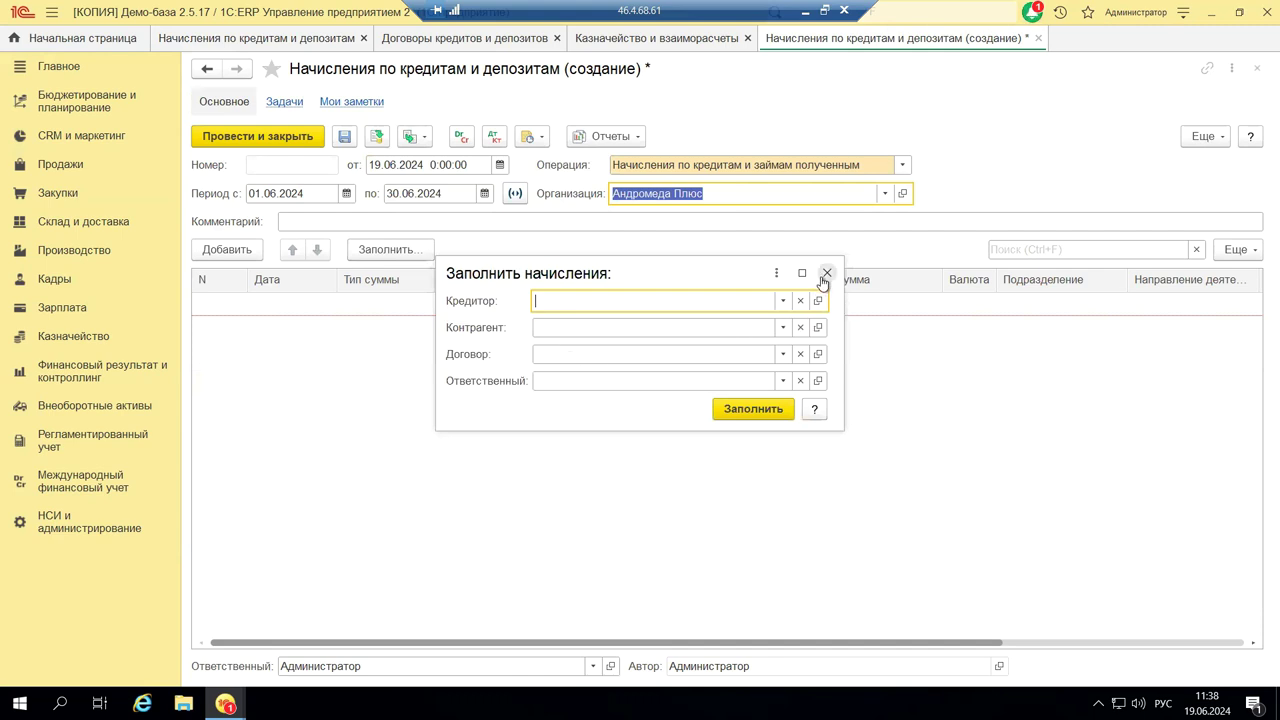
left_click(725, 412)
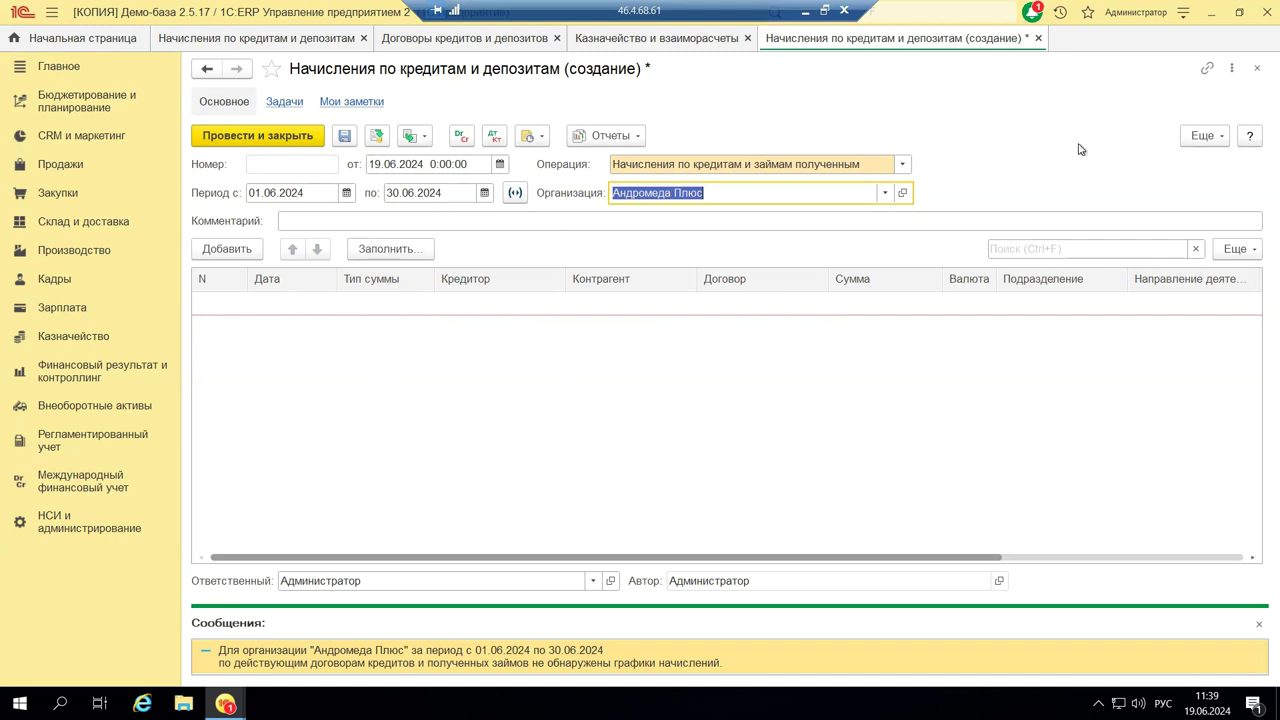
left_click(1257, 68)
left_click(698, 385)
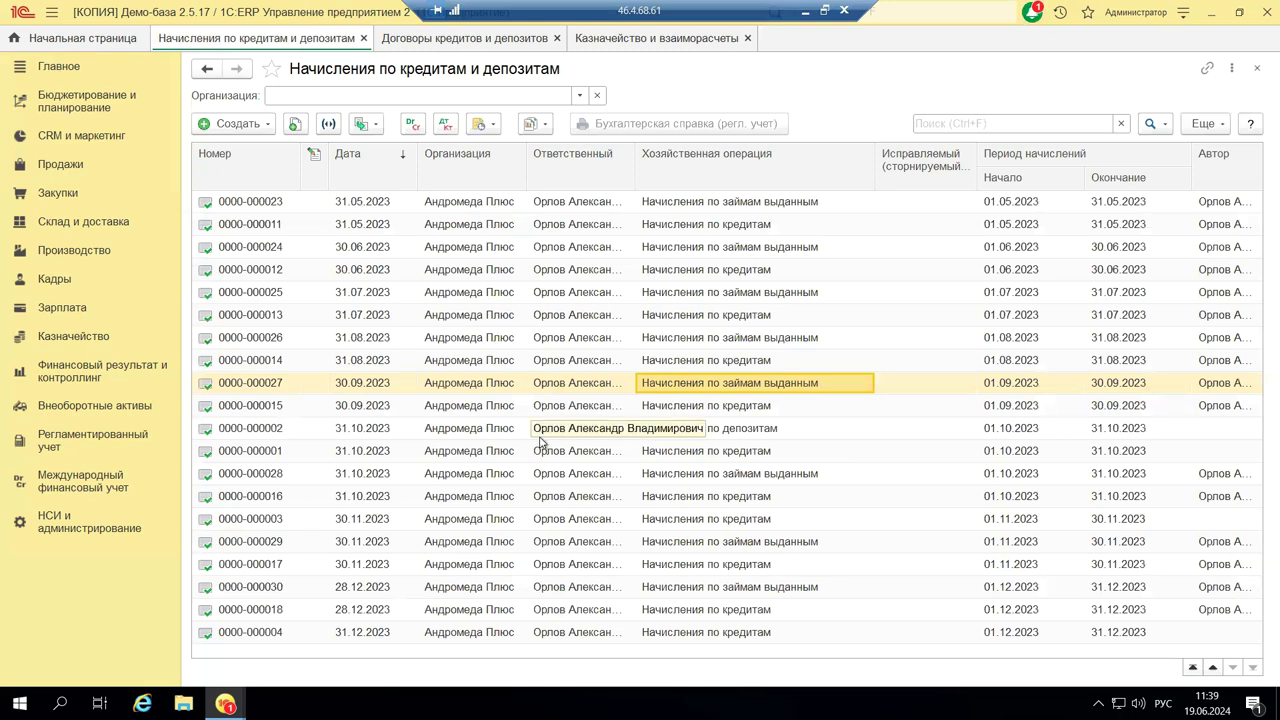
left_click(699, 449)
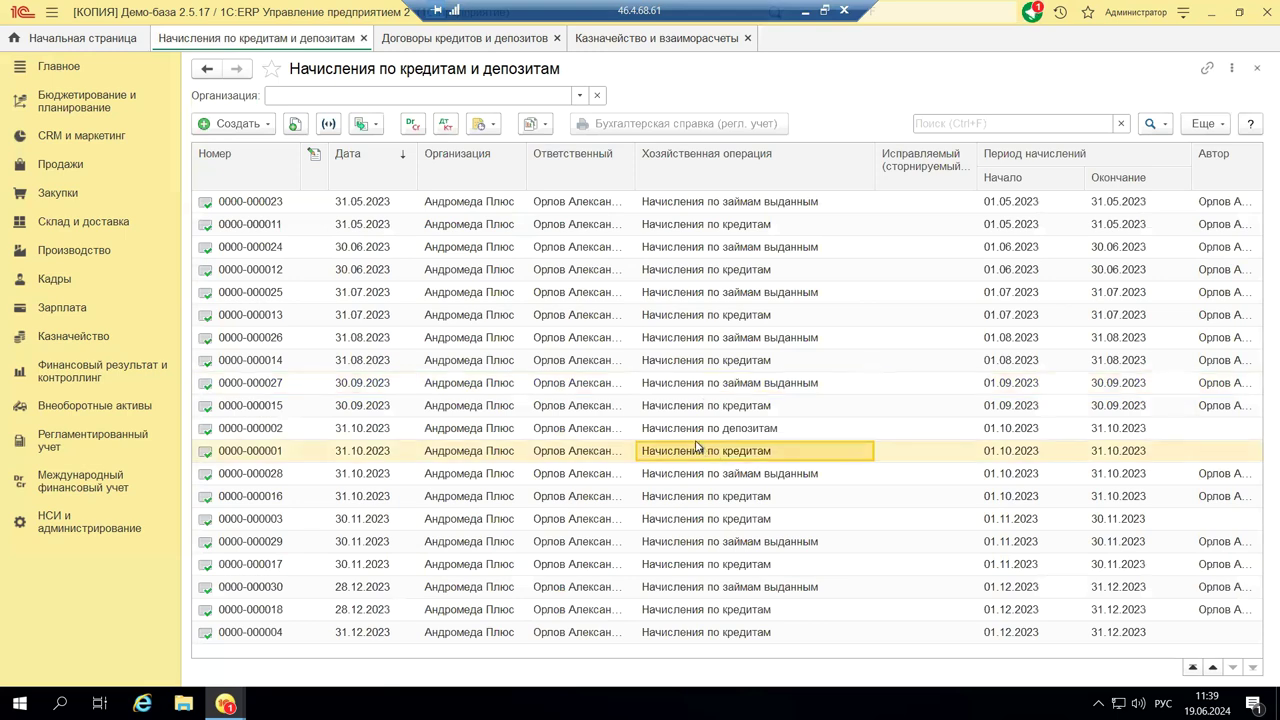
double_click(673, 451)
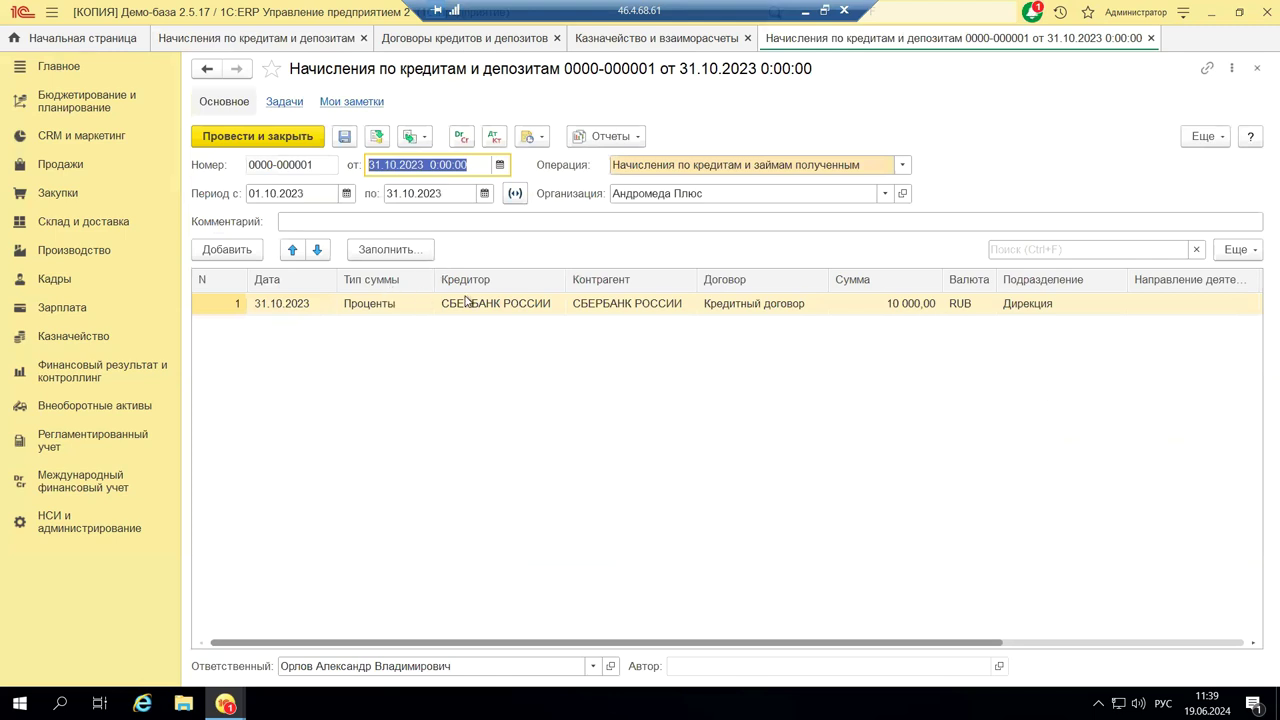
double_click(539, 305)
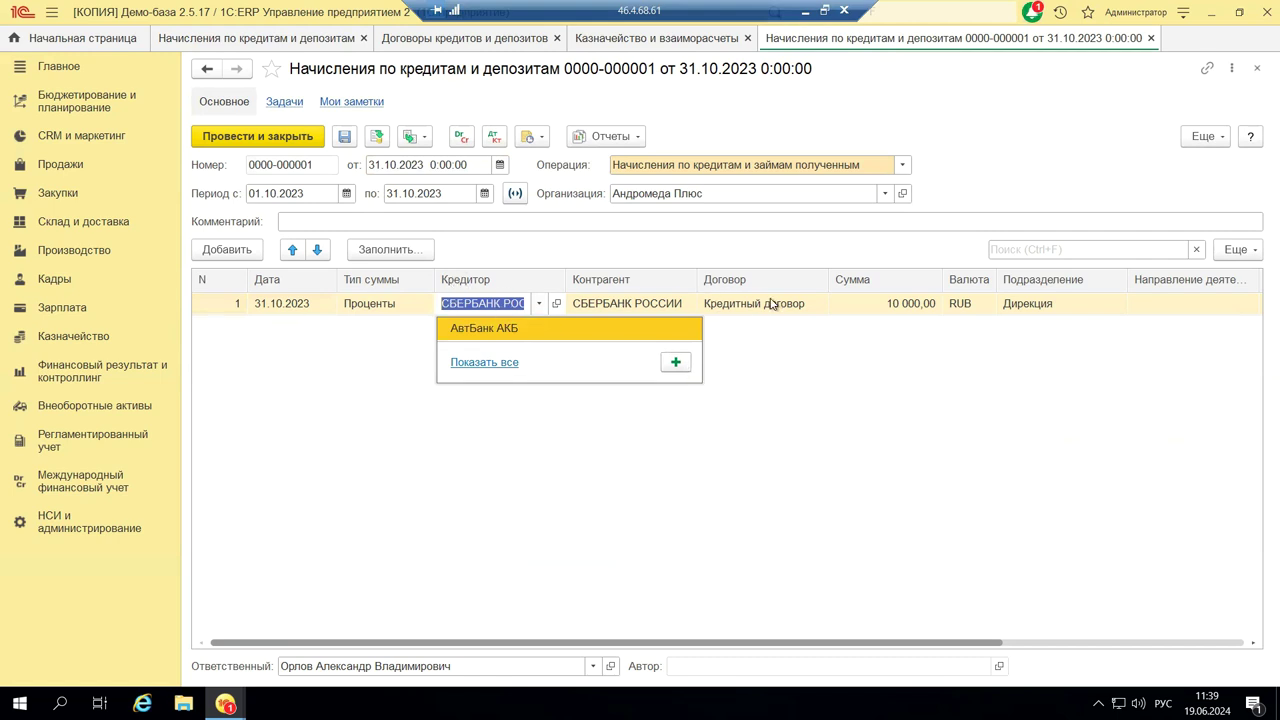
key("Escape")
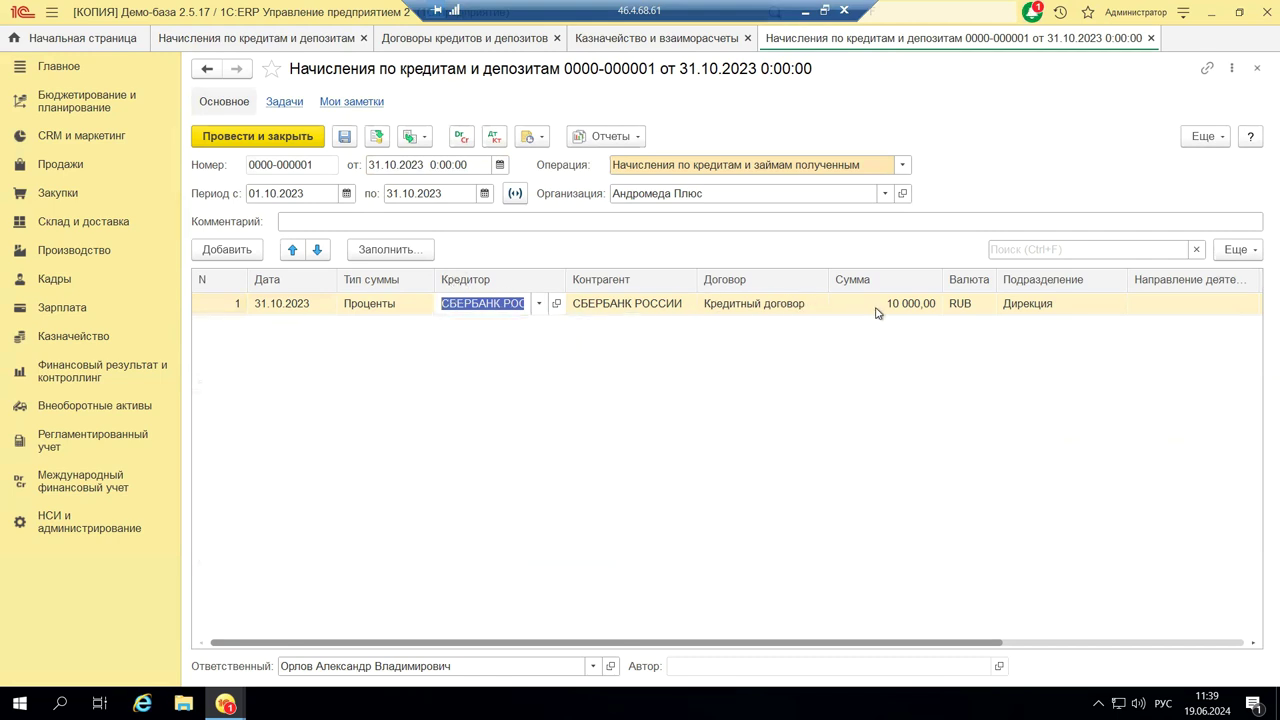
left_click(873, 303)
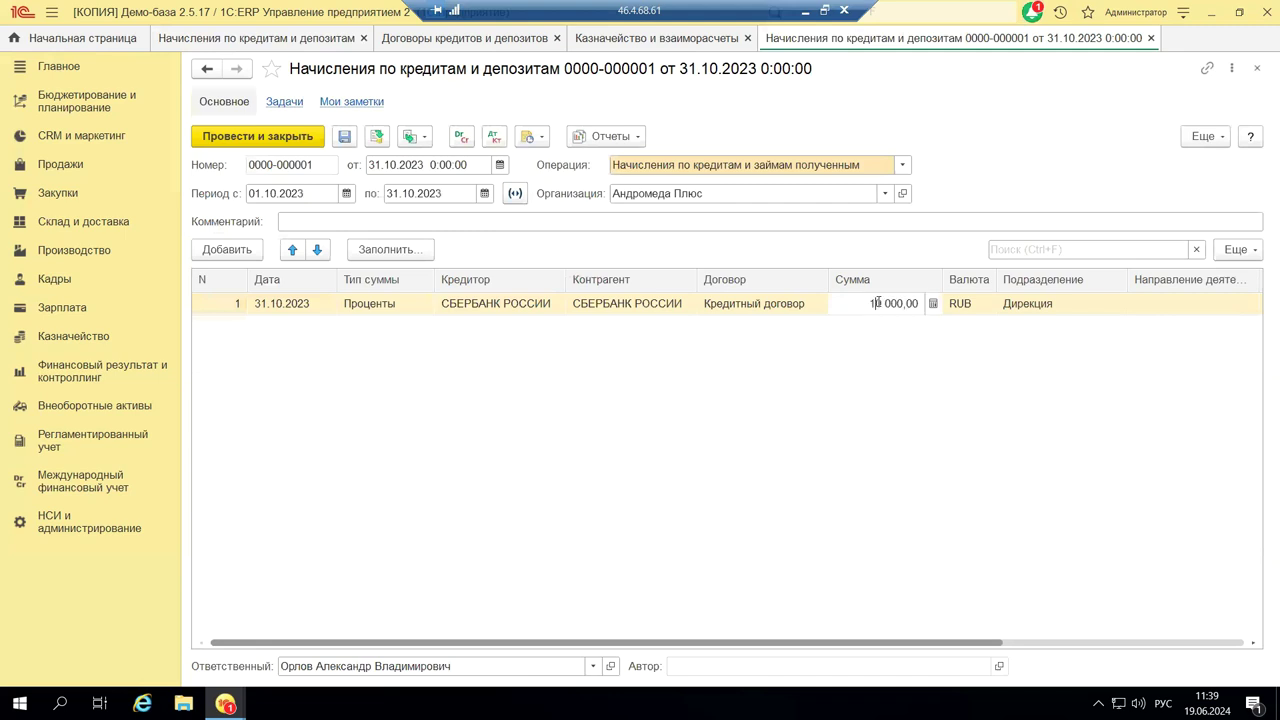
left_click(754, 303)
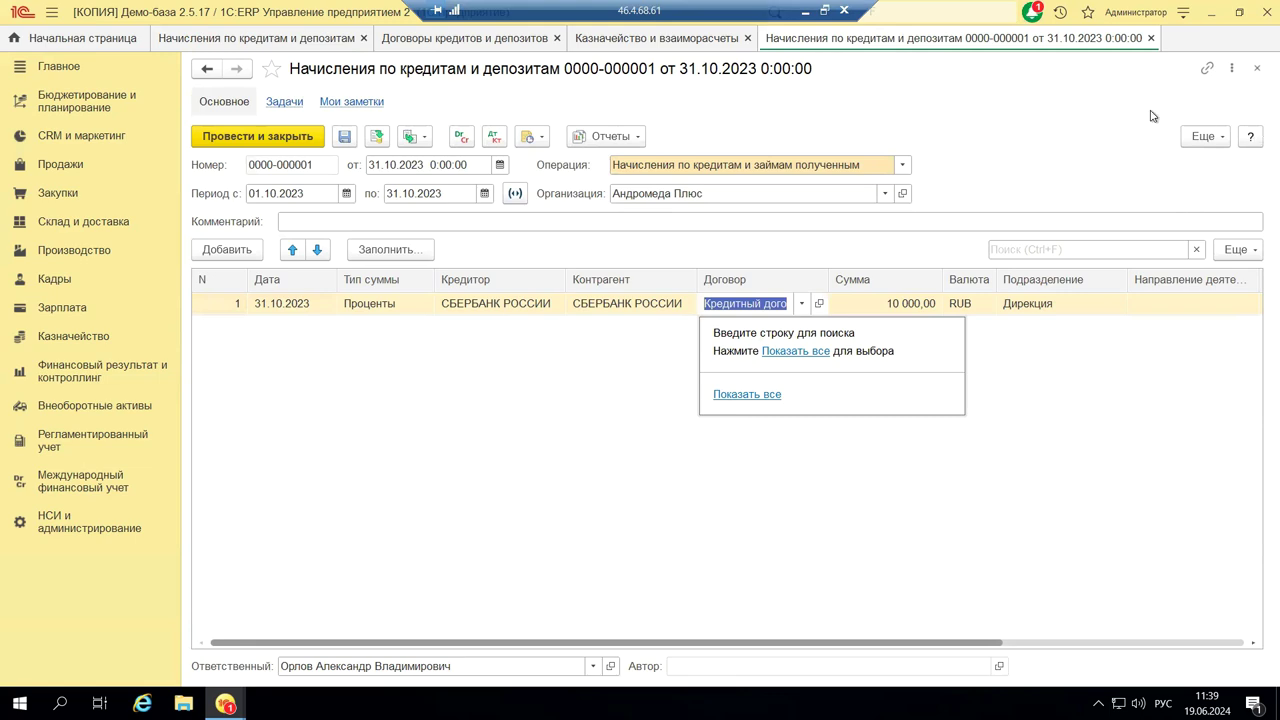
left_click(1066, 99)
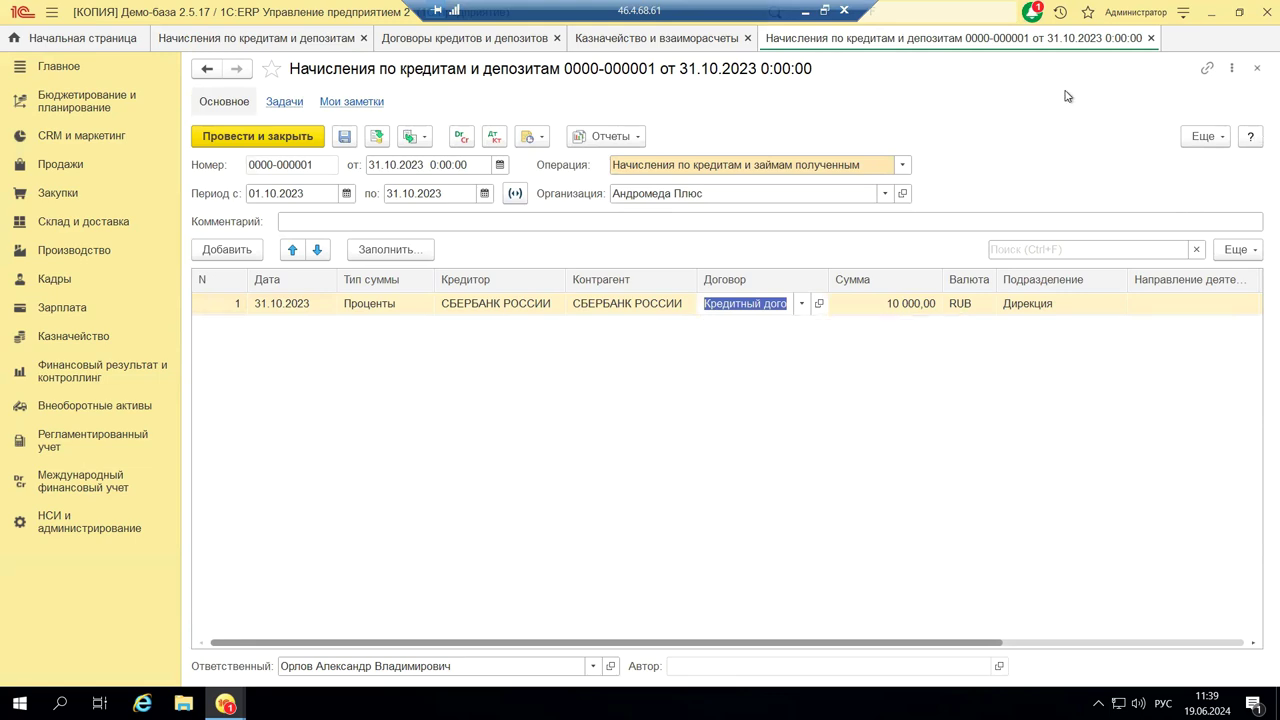
left_click(1257, 69)
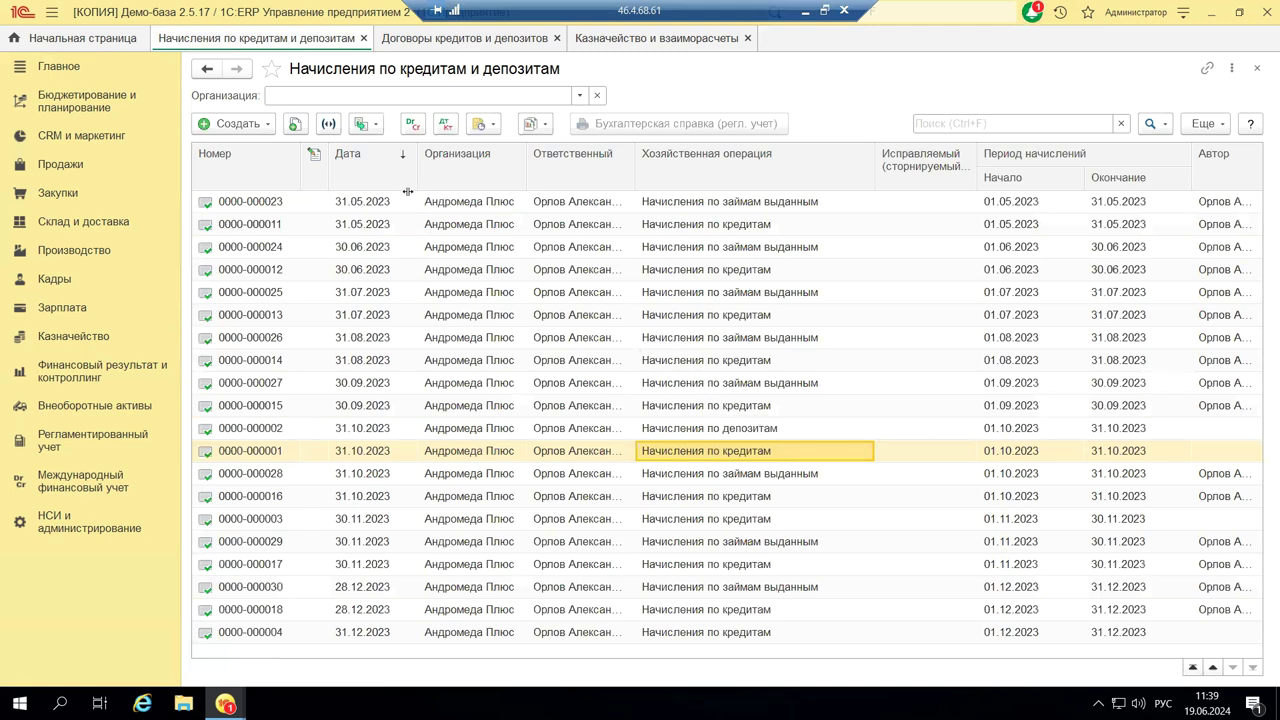
left_click(1259, 71)
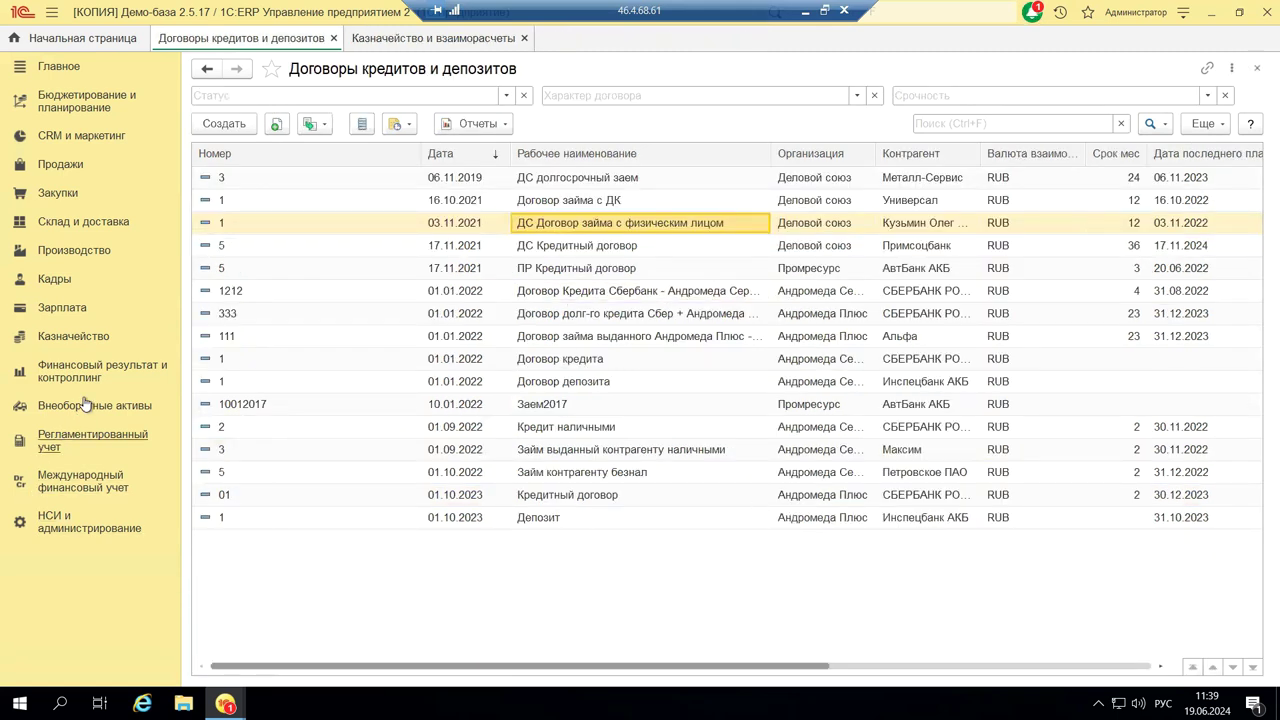
- Open the "Корректировки задолженностей по финансовым инструментам" list and review the adjustment types available for a new document
left_click(74, 337)
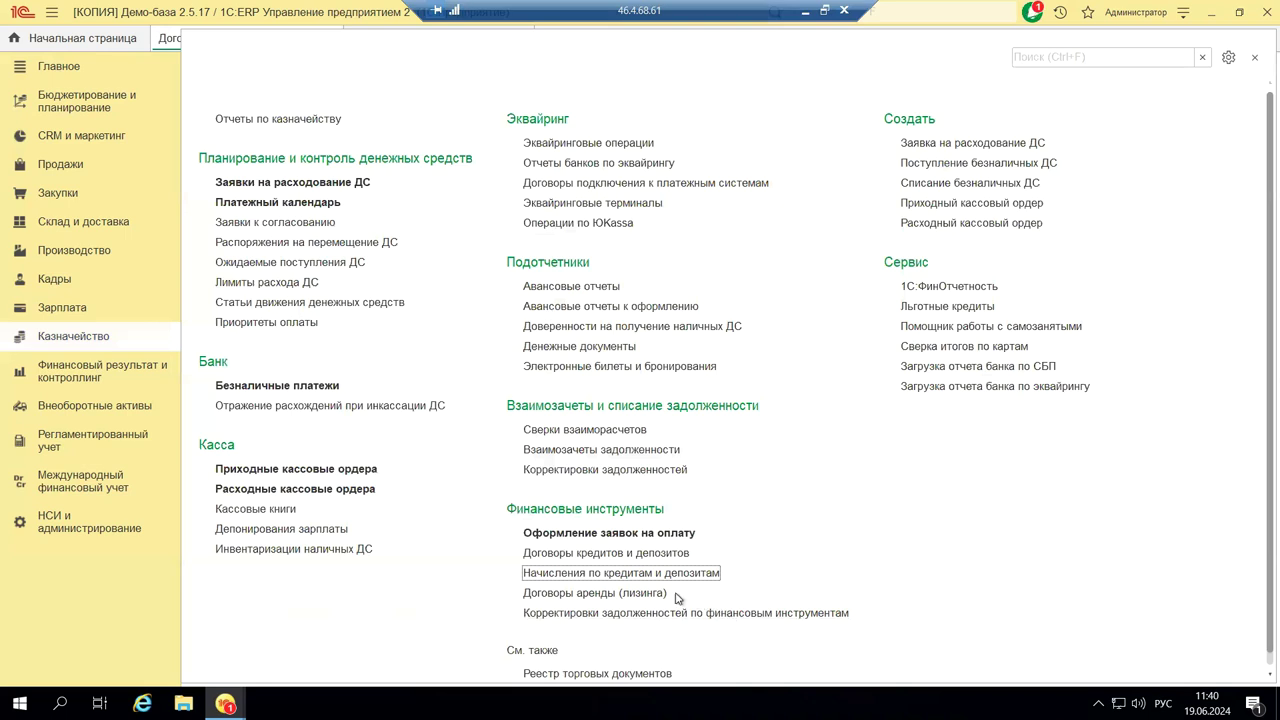
left_click(576, 614)
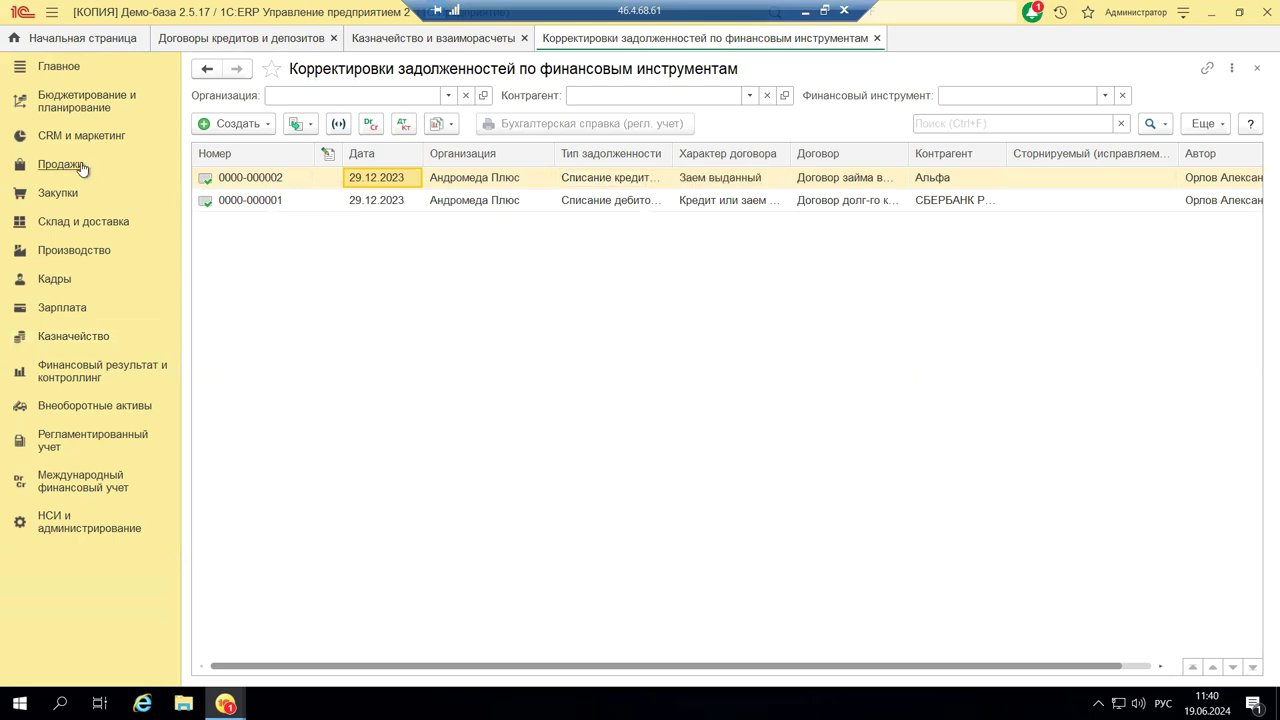
left_click(221, 128)
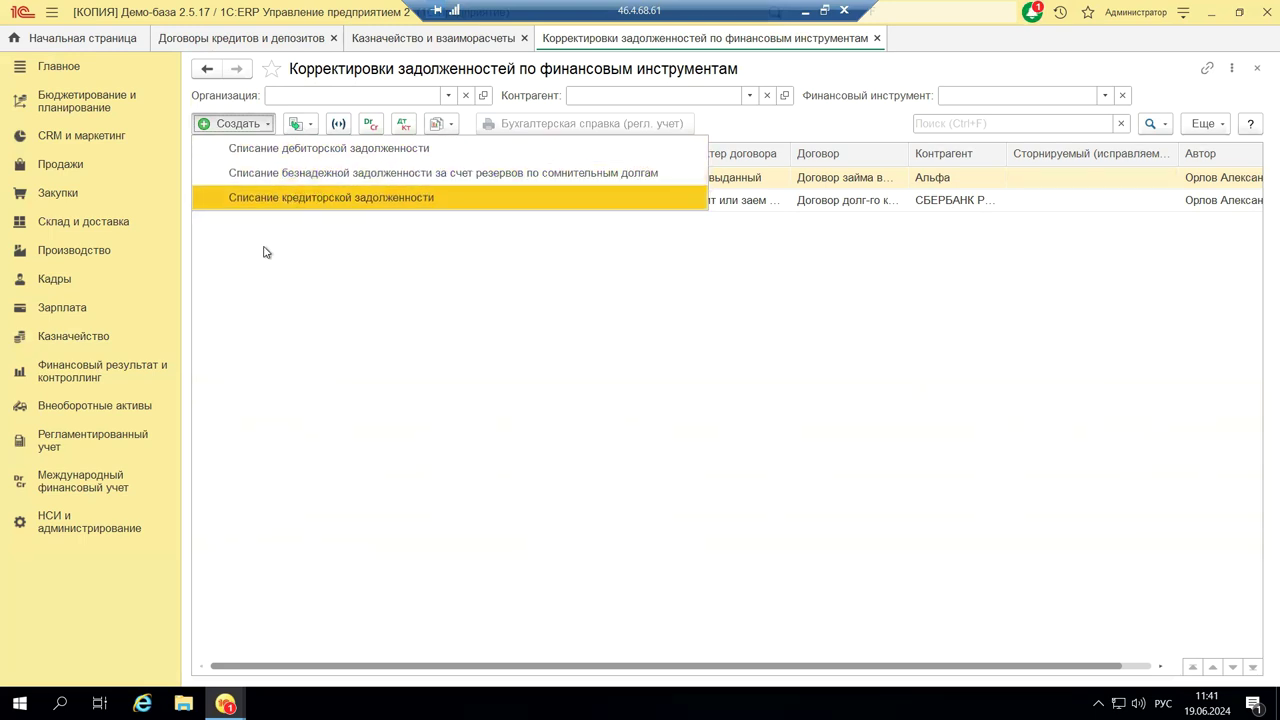
left_click(290, 284)
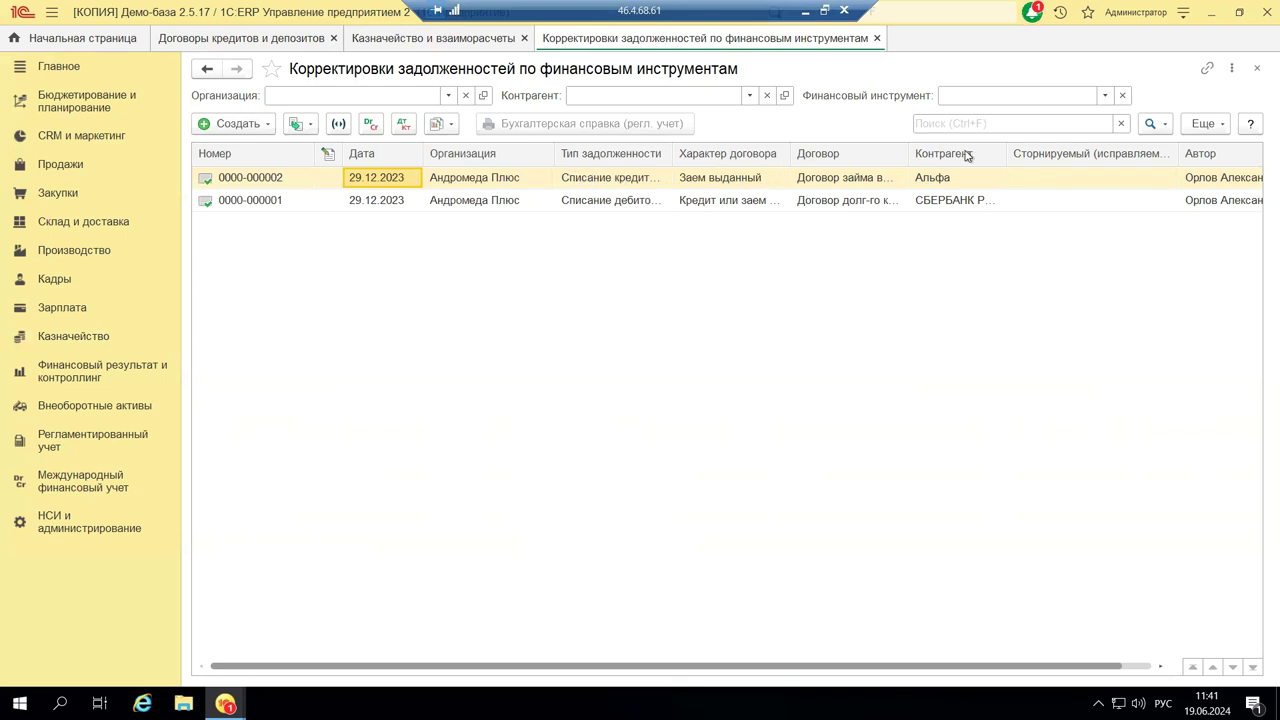
- Examine the debt and "Доходы и пассивы" details of the issued-loan adjustment for "Альфа", and close the document and the adjustments list
left_click(680, 174)
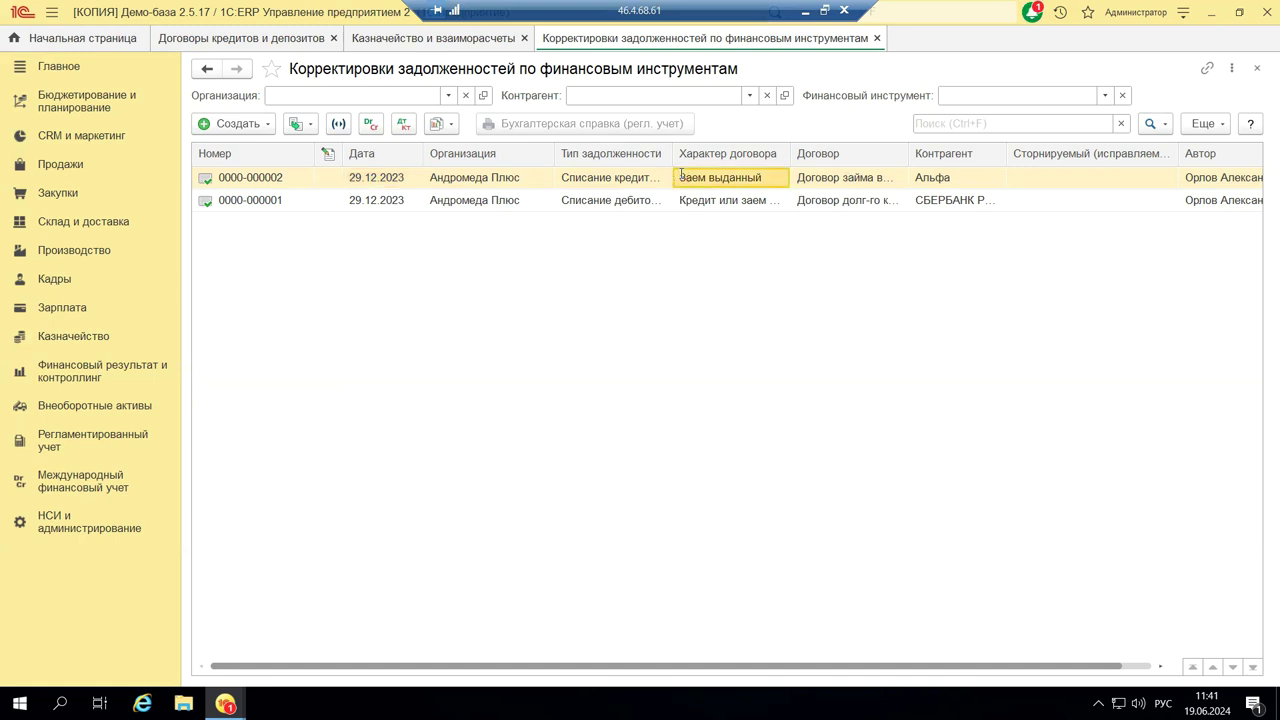
double_click(680, 174)
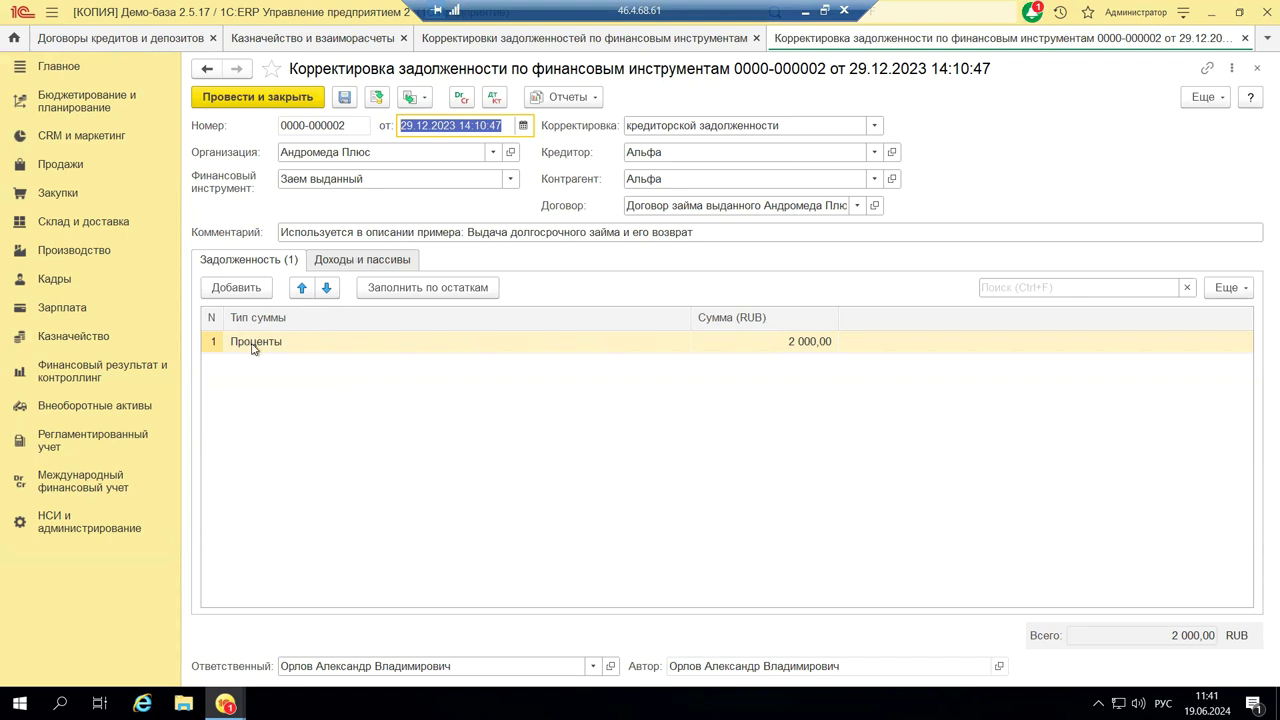
left_click(345, 261)
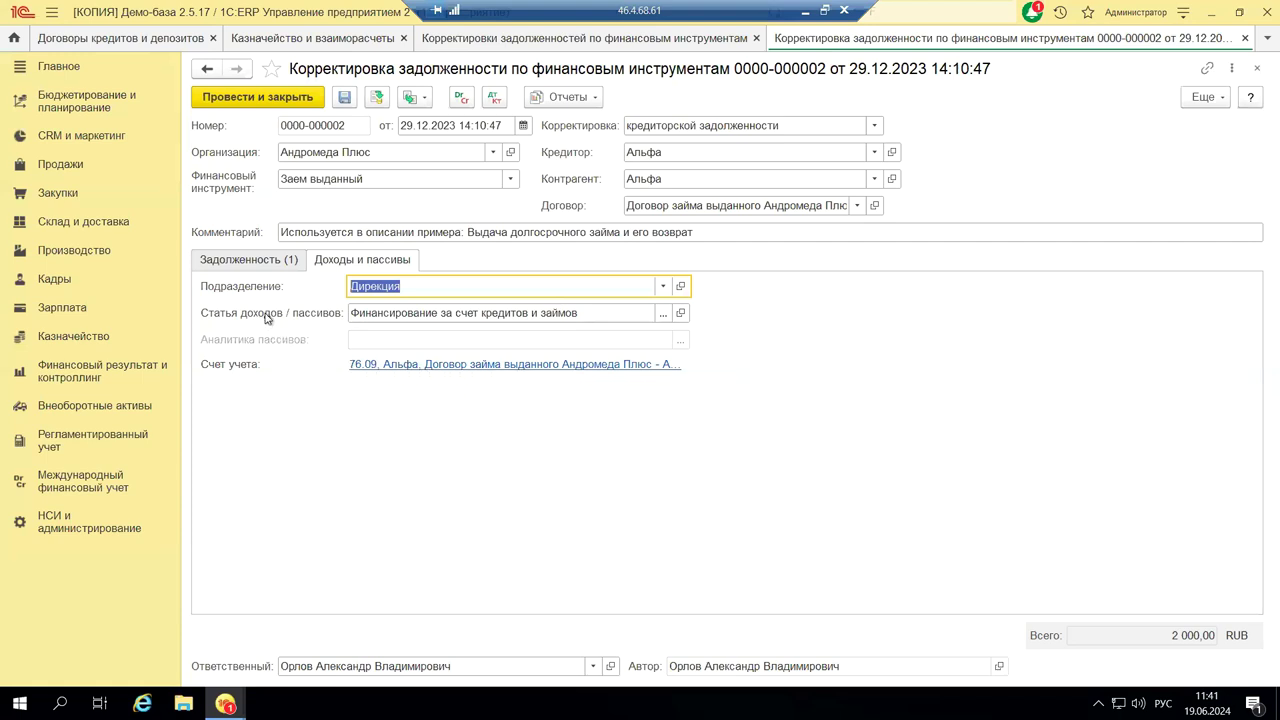
mouse_move(283, 321)
left_click(214, 262)
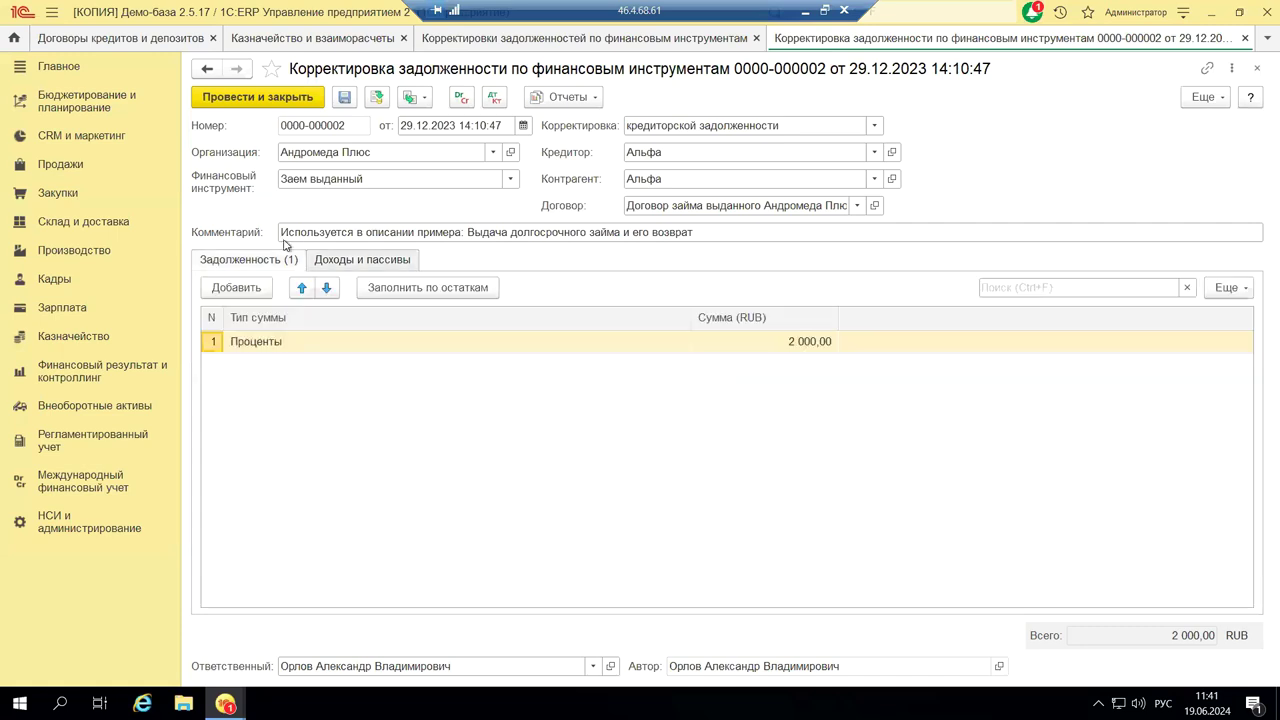
left_click(1256, 70)
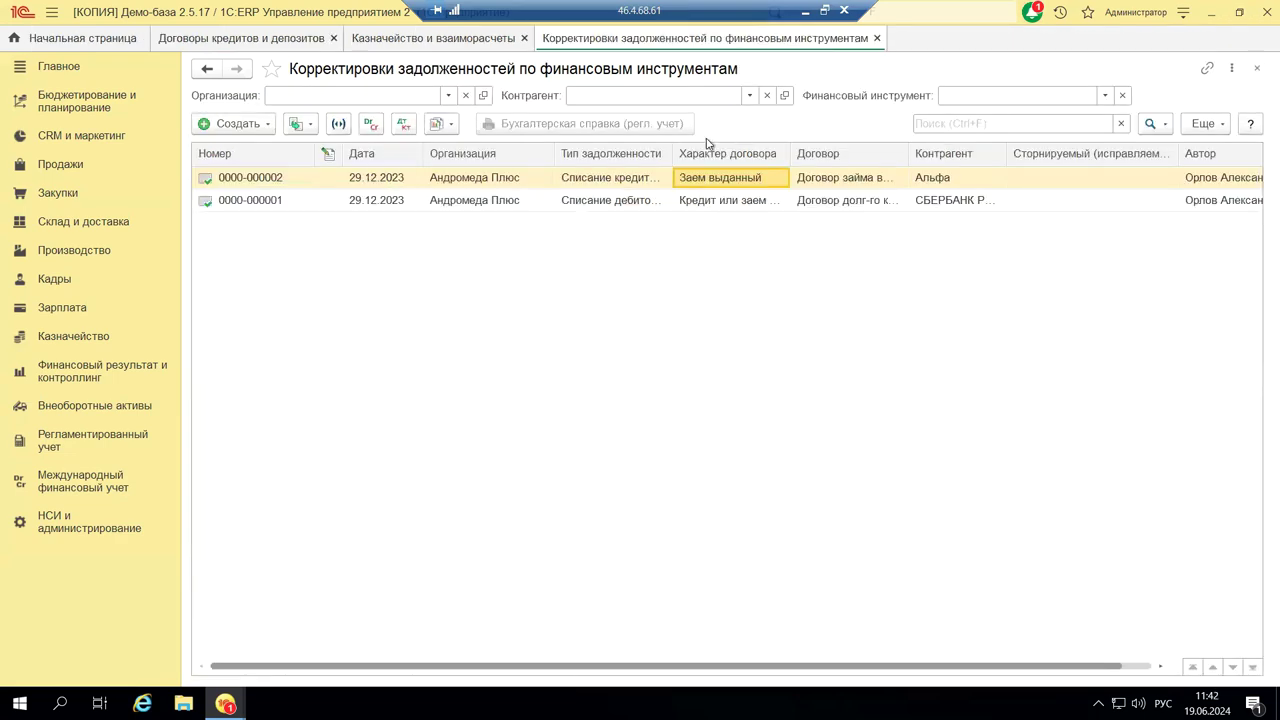
left_click(1257, 67)
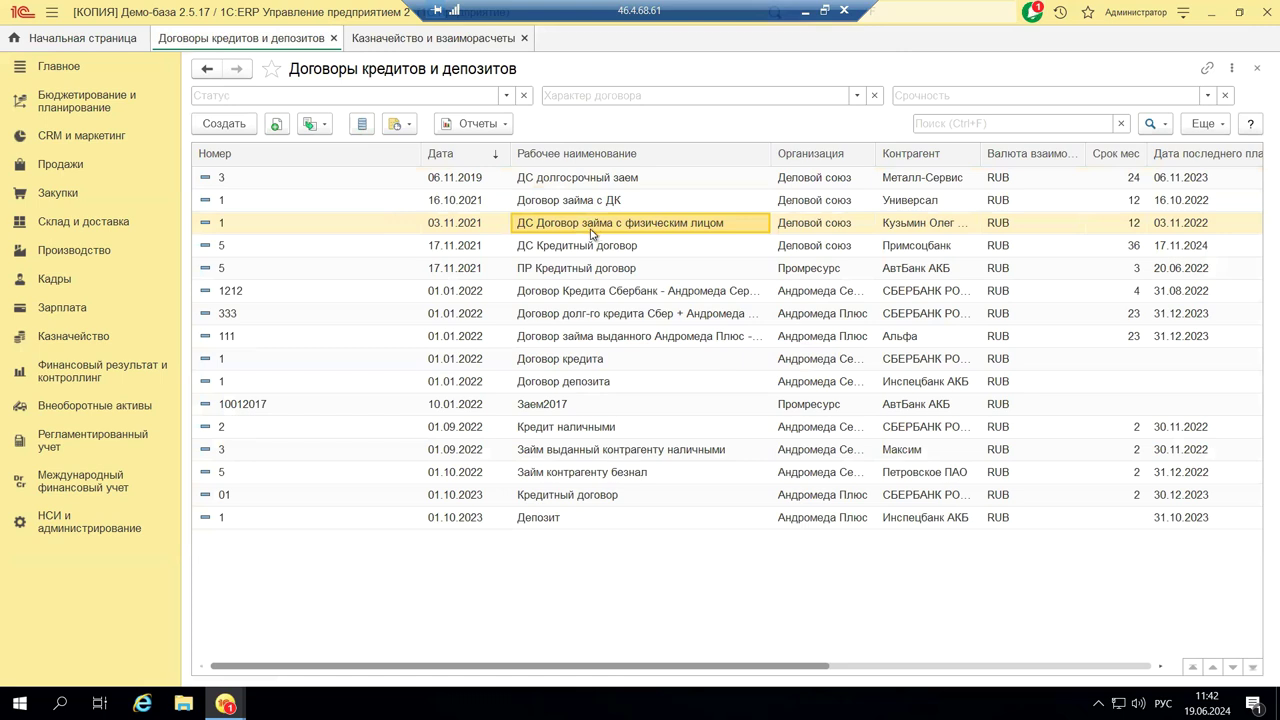
- Open the "Договор кредита" contract dated 01.01.2022 and review its main details, settlements and accounting information
double_click(545, 360)
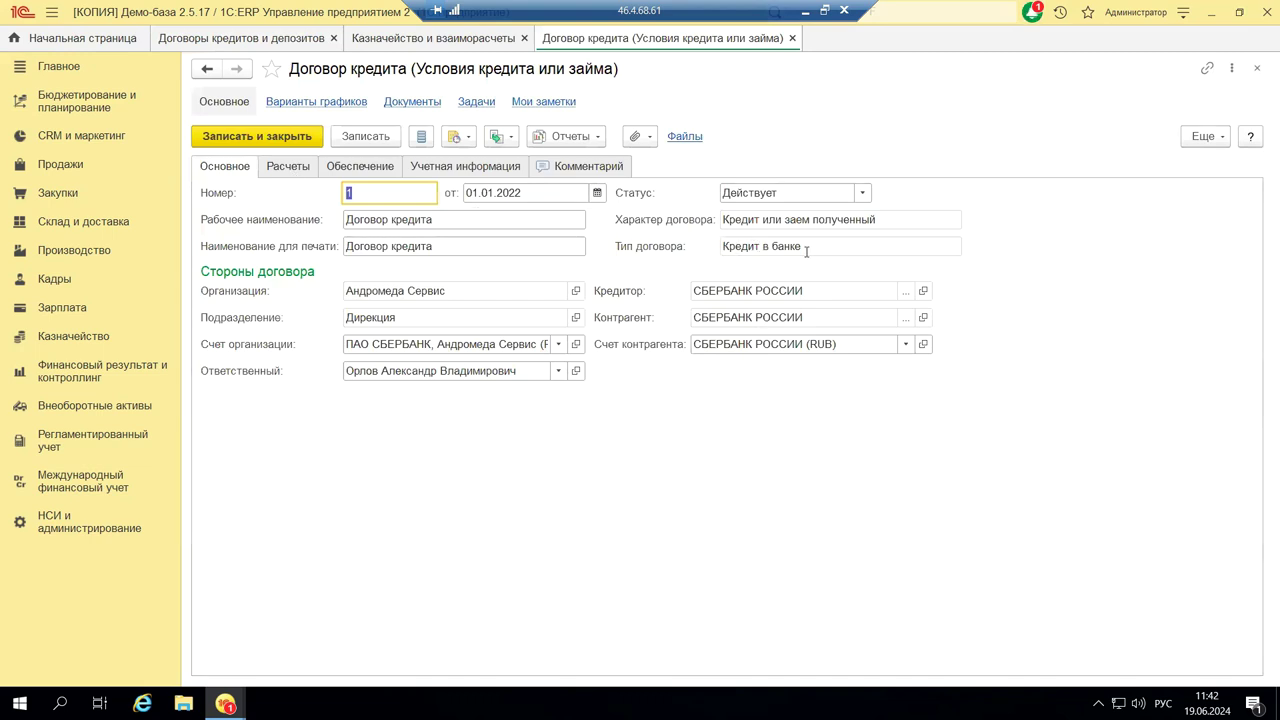
left_click(291, 166)
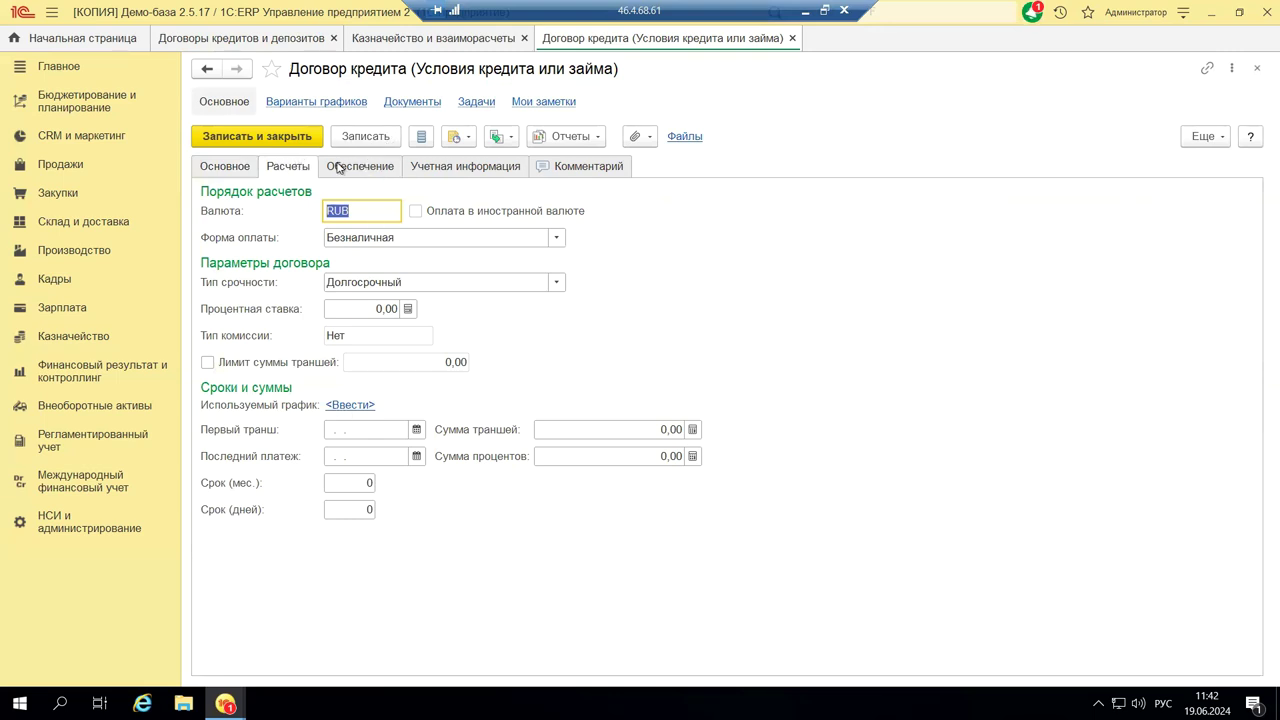
left_click(447, 170)
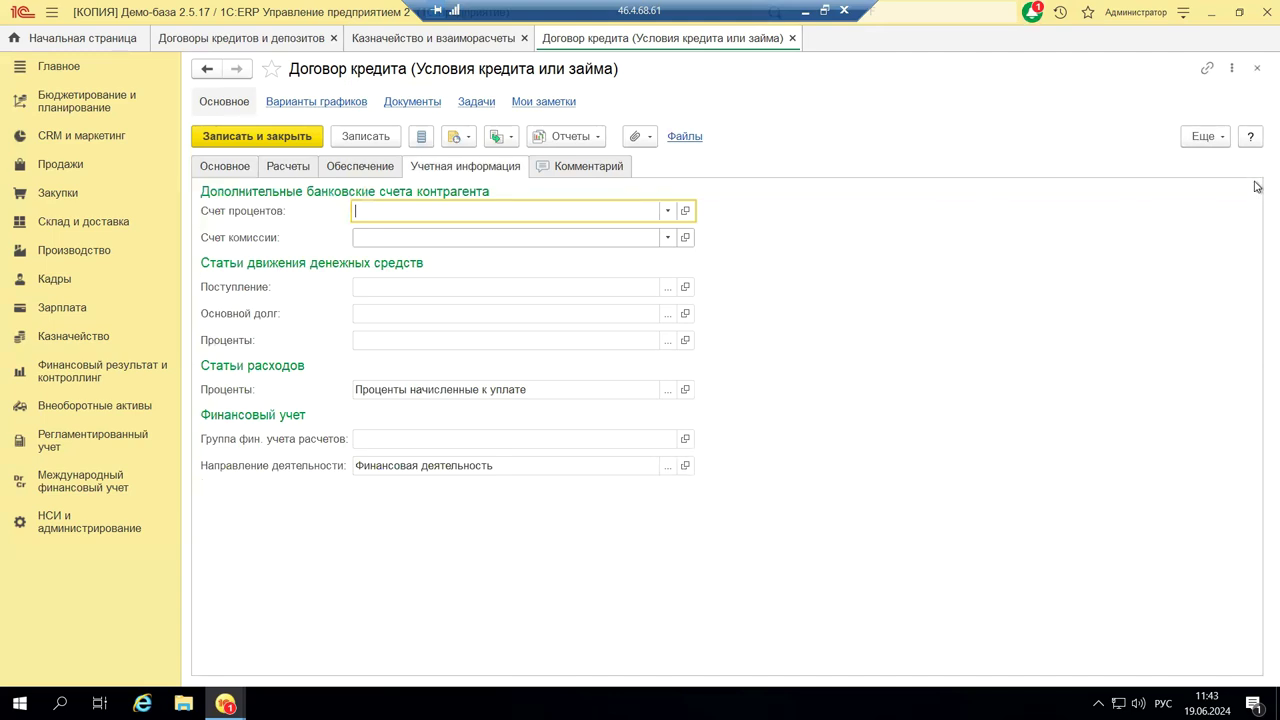
- Unlock the credit contract's fields to inspect the "Группа фин. учета расчетов" choices, and close the contract without saving
left_click(1218, 140)
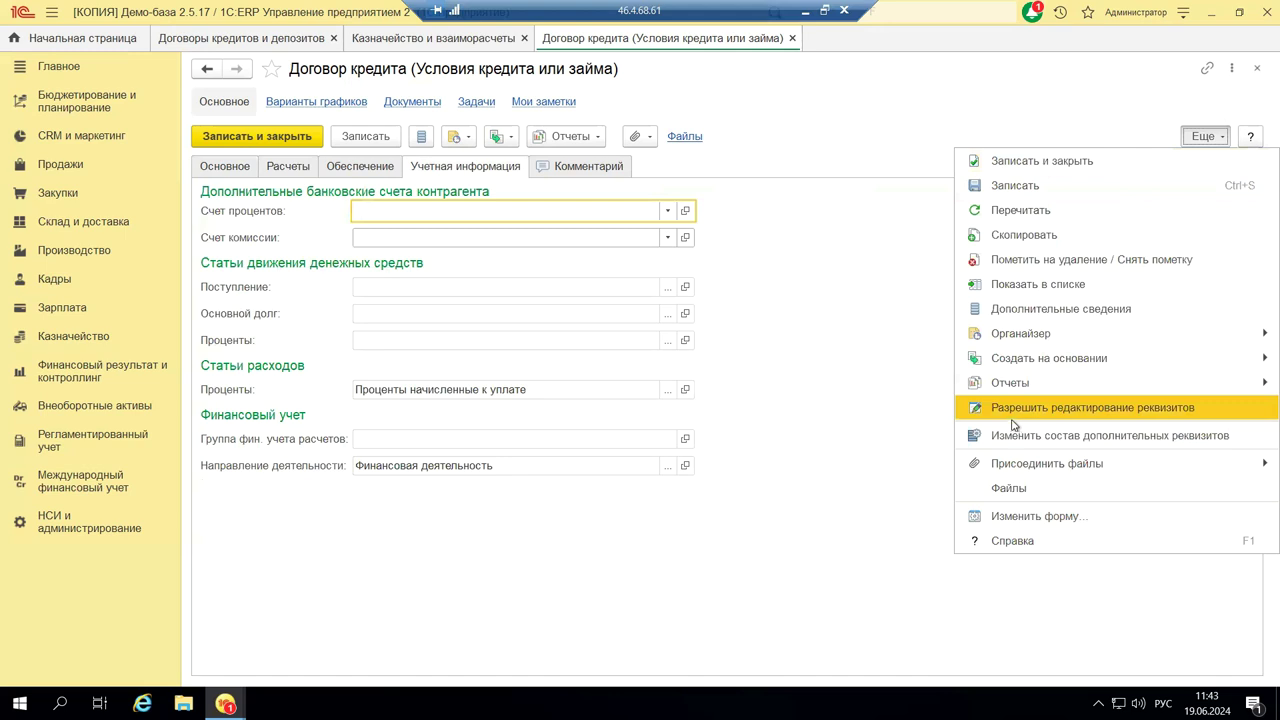
left_click(1010, 409)
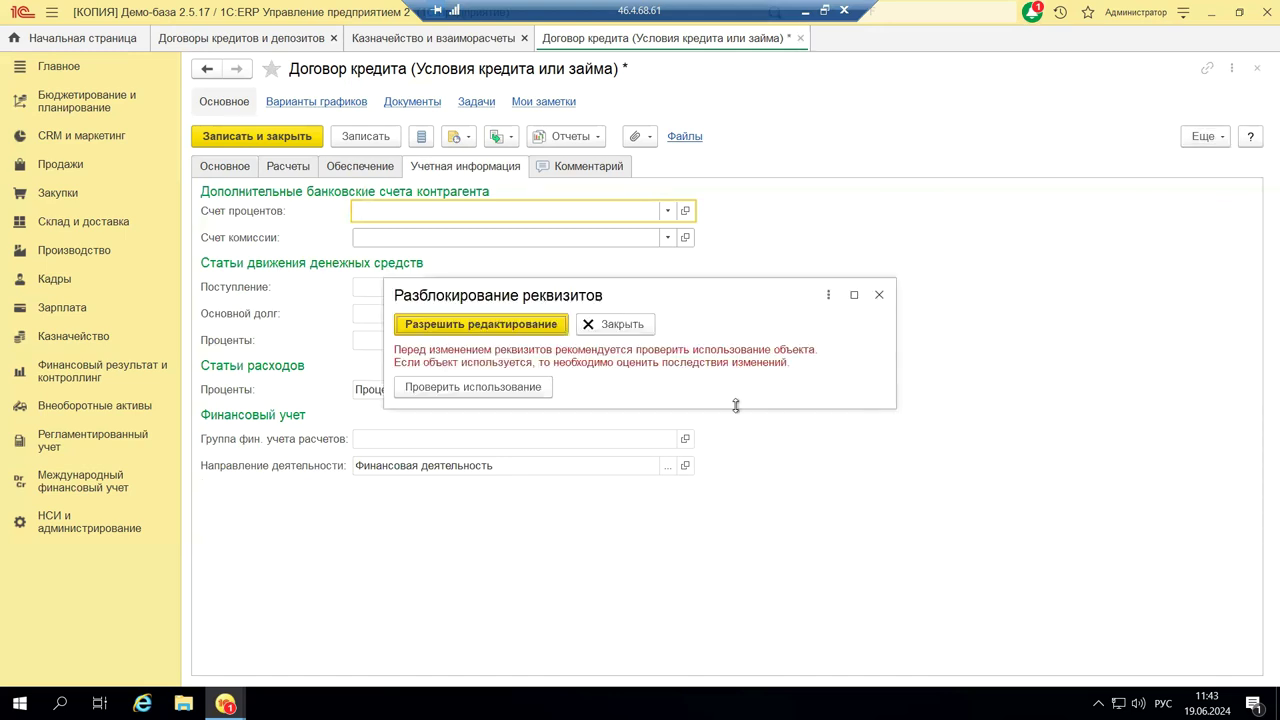
left_click(500, 330)
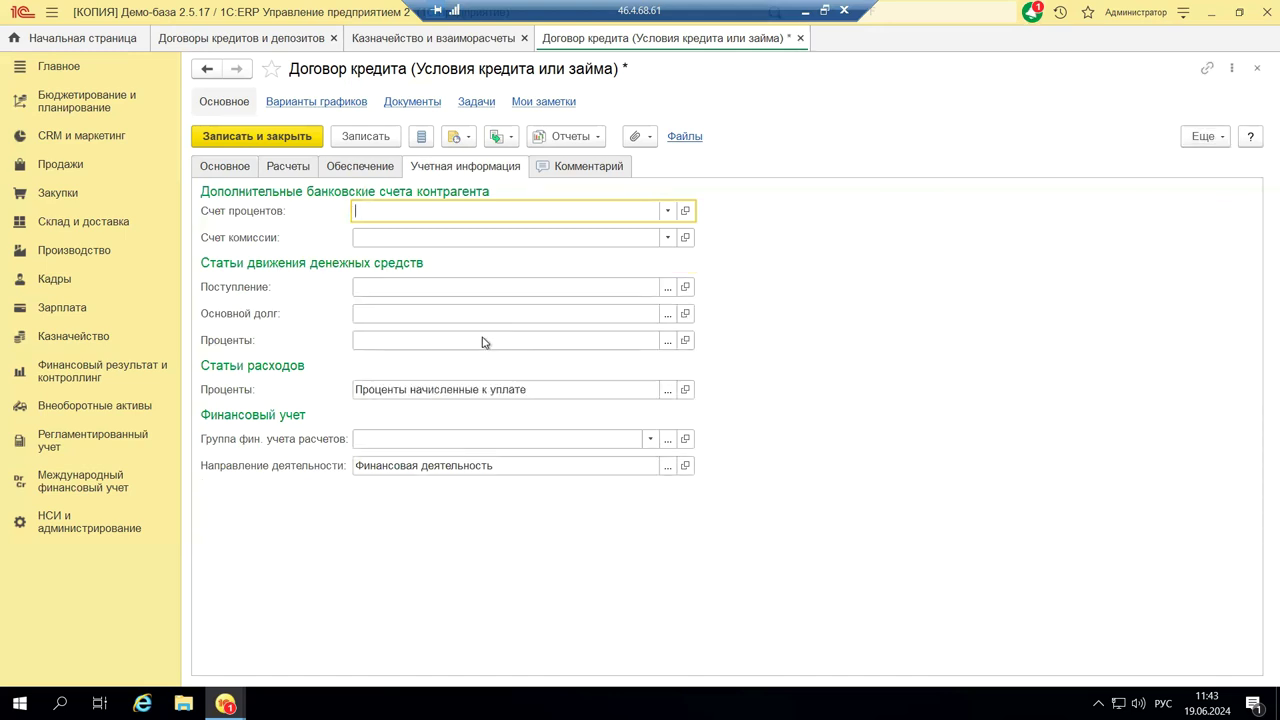
left_click(649, 441)
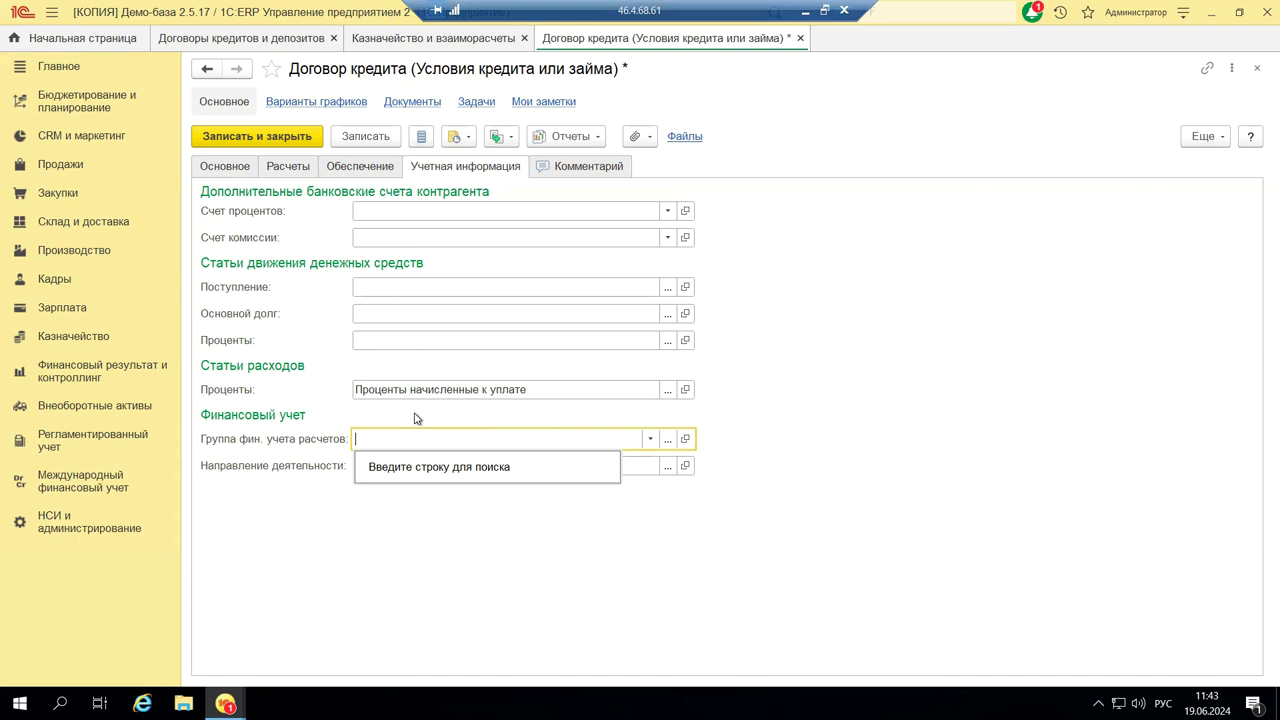
left_click(1258, 69)
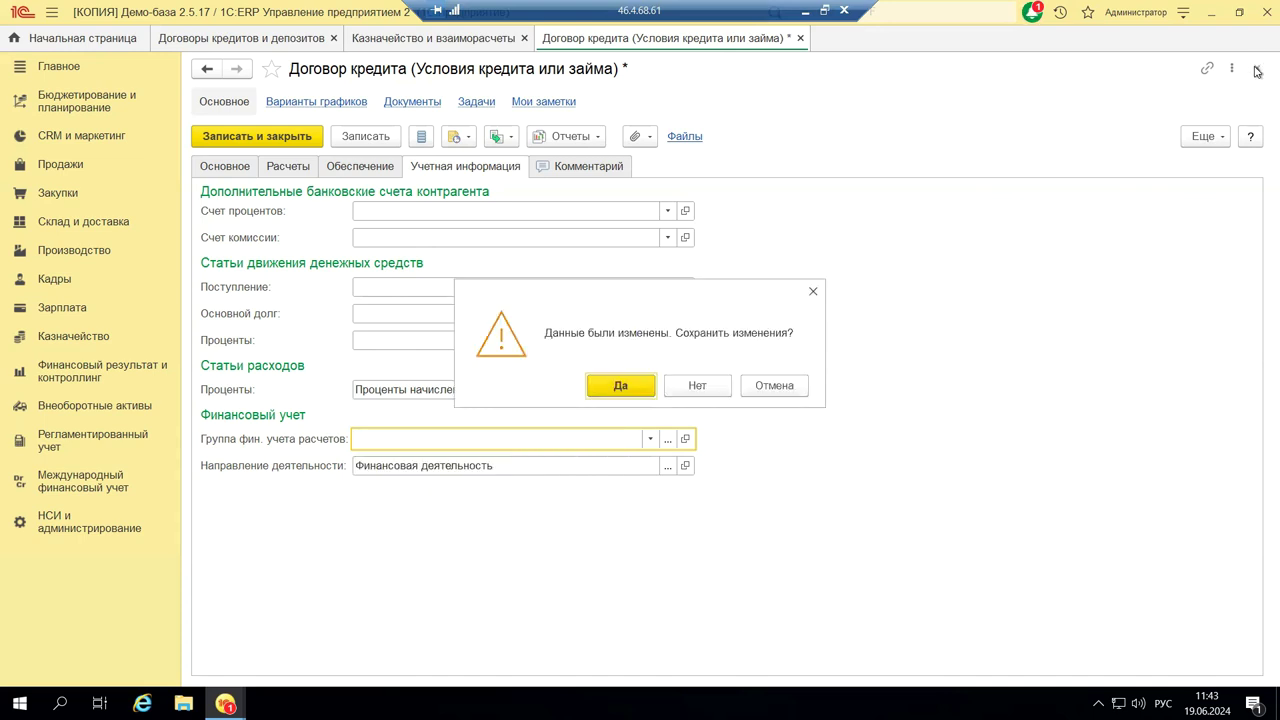
left_click(690, 385)
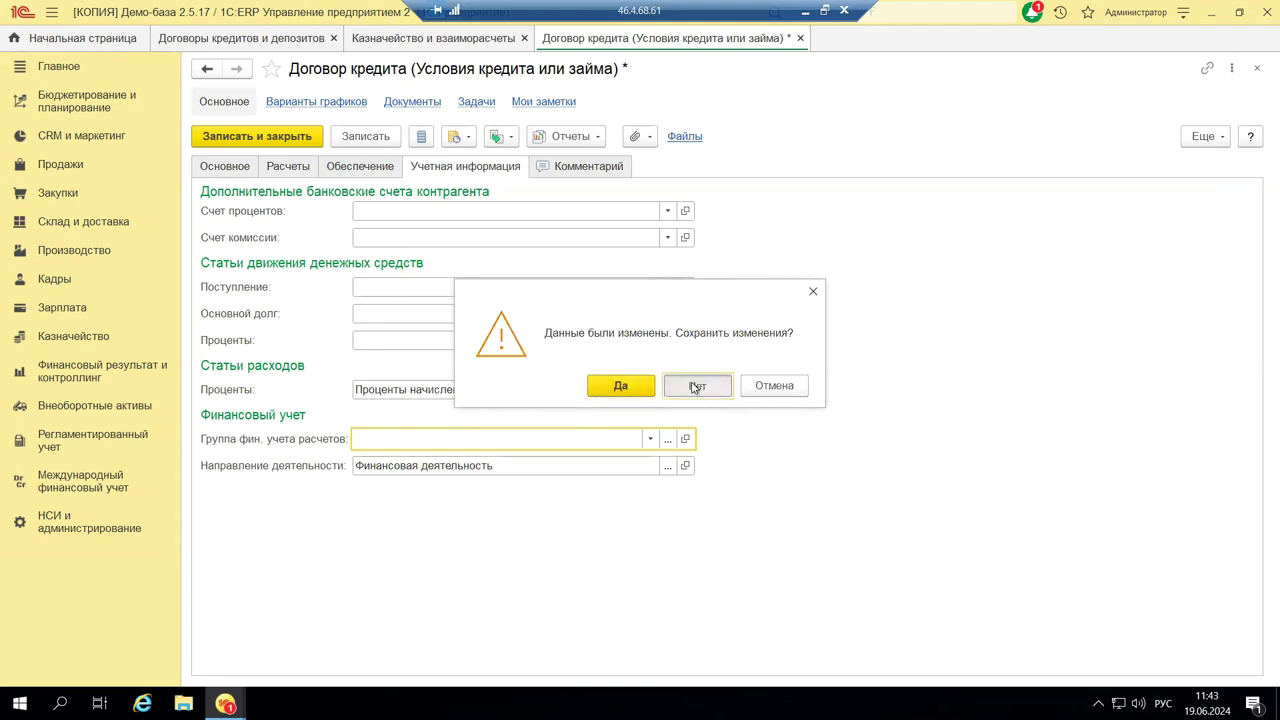
- Open the "Платежный календарь" and review the payment requests and account balances in the "Заявки → Календарь" view
left_click(75, 338)
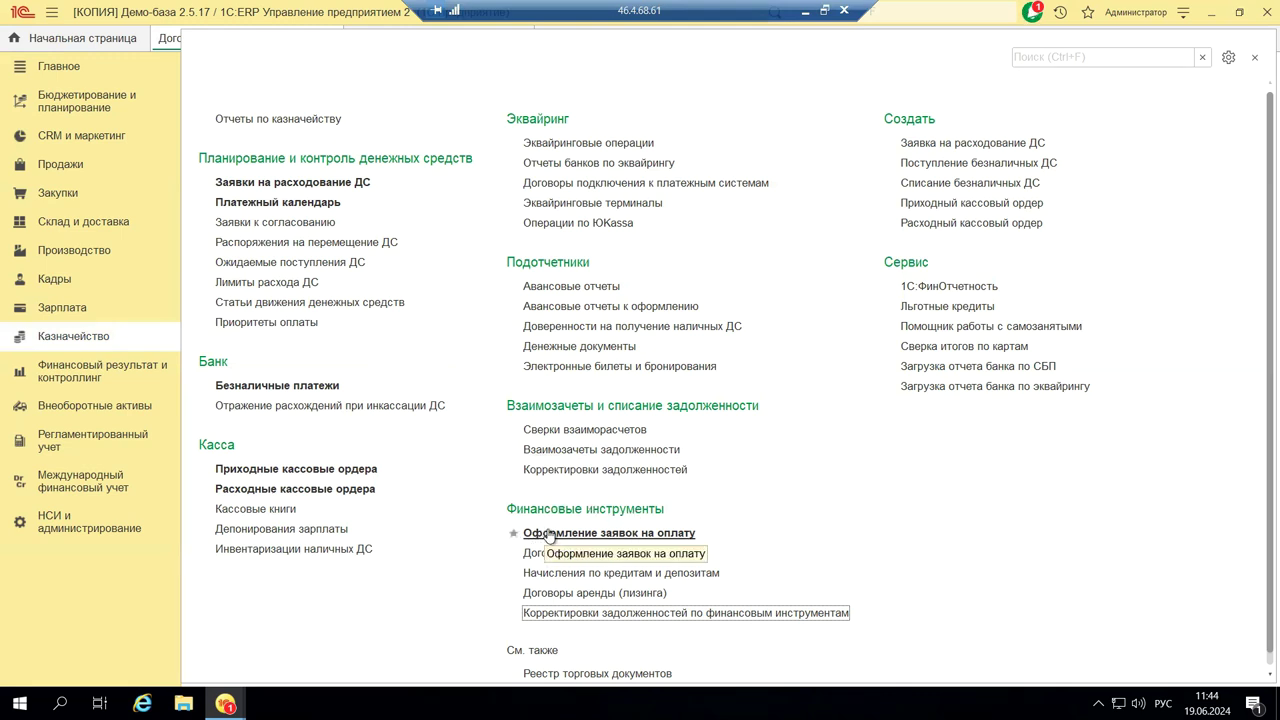
left_click(283, 203)
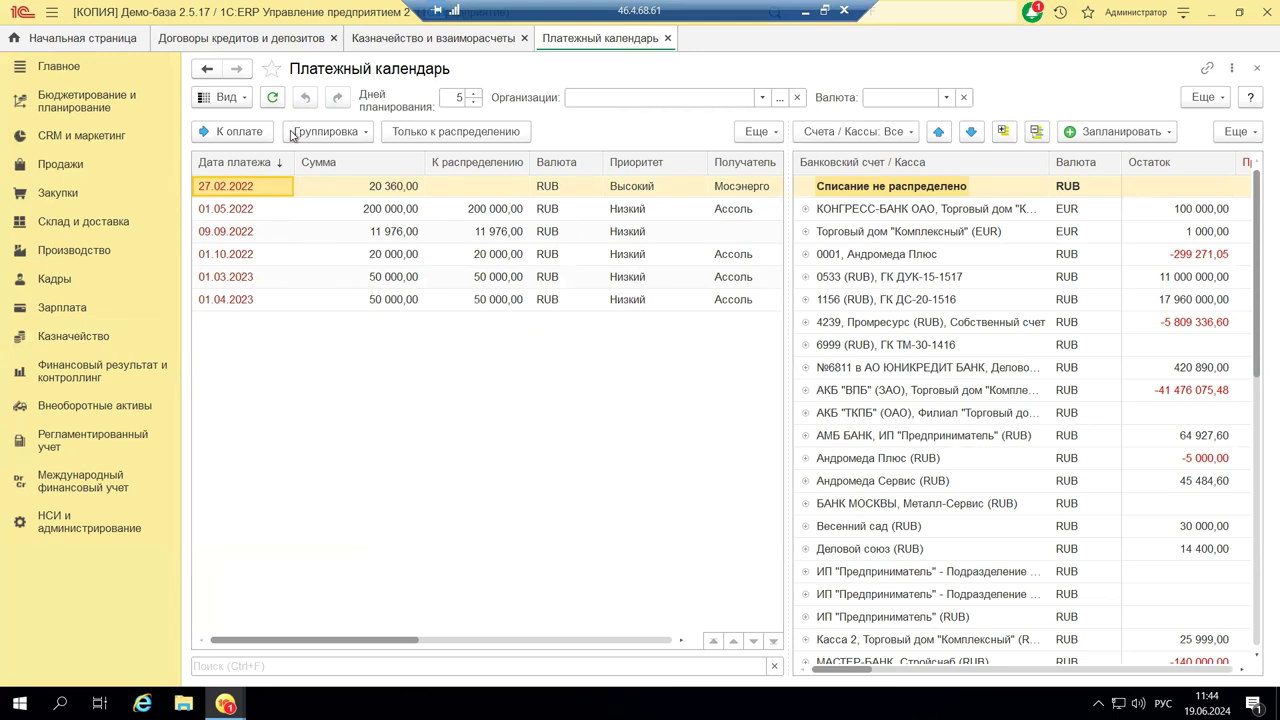
left_click(245, 99)
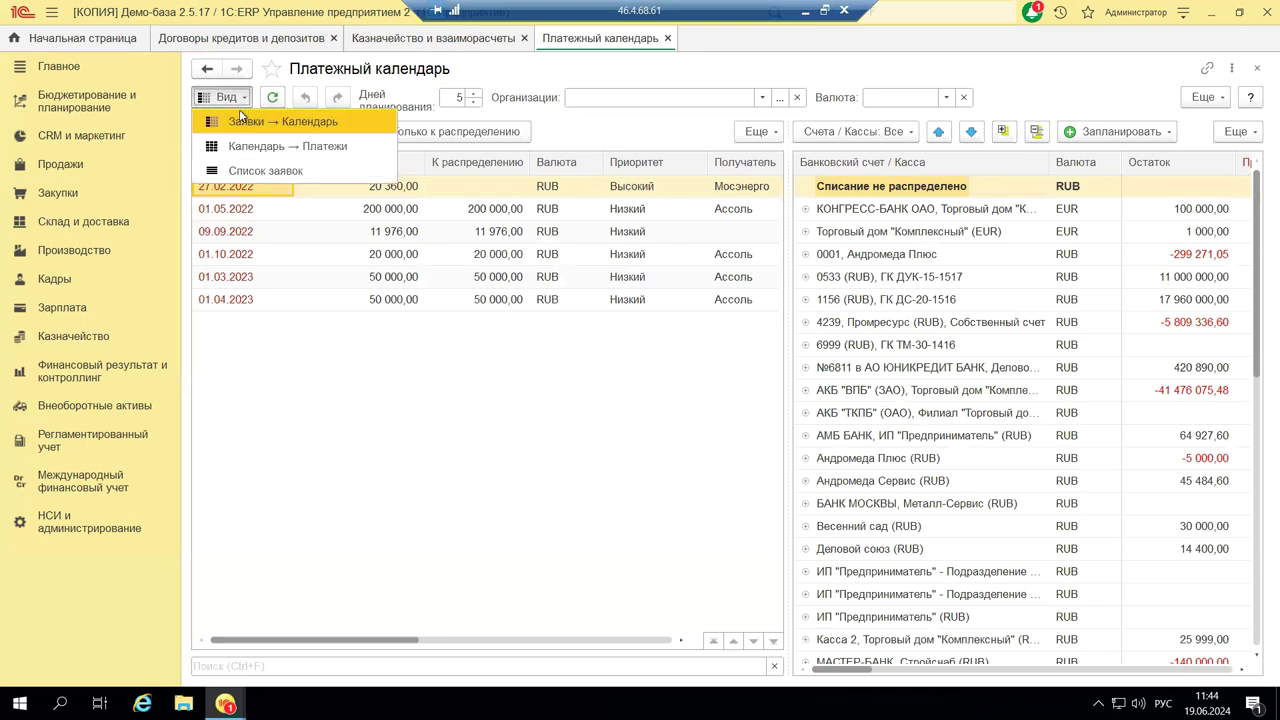
left_click(241, 125)
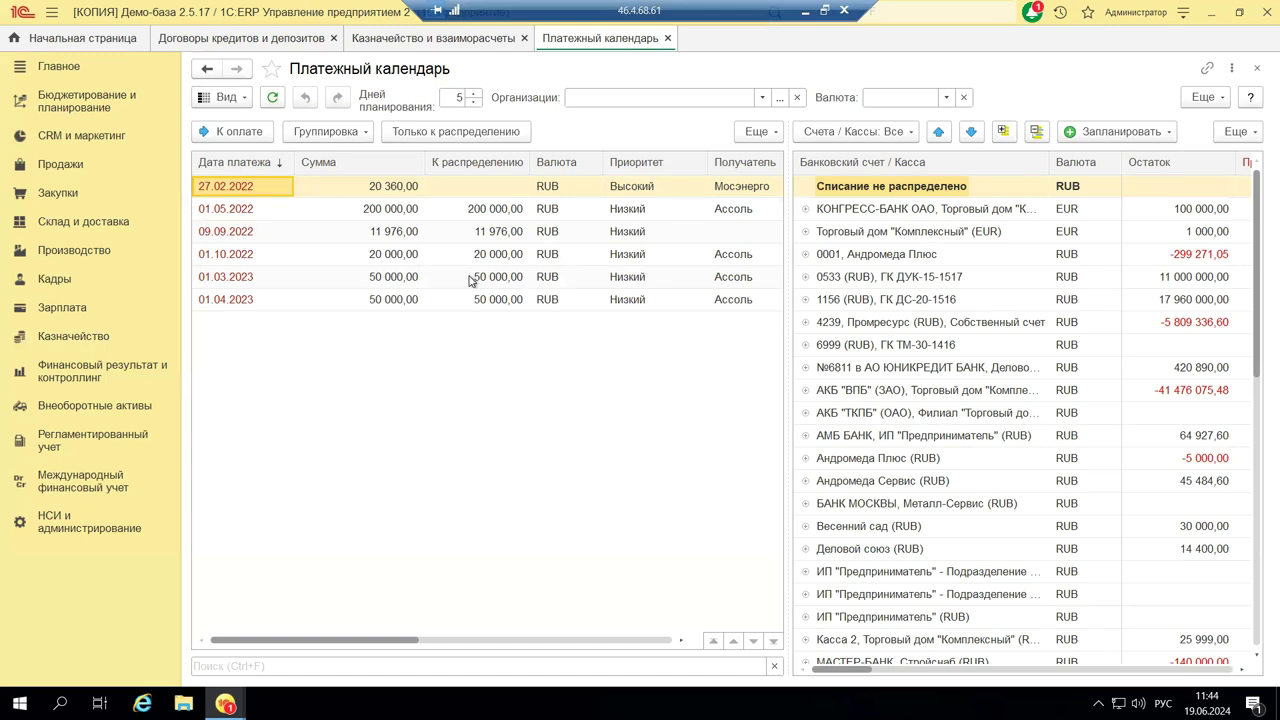
- Switch the payment calendar to the "Календарь → Платежи" view, widen the "Объект оплаты" column and select the first three payment requests
left_click(224, 97)
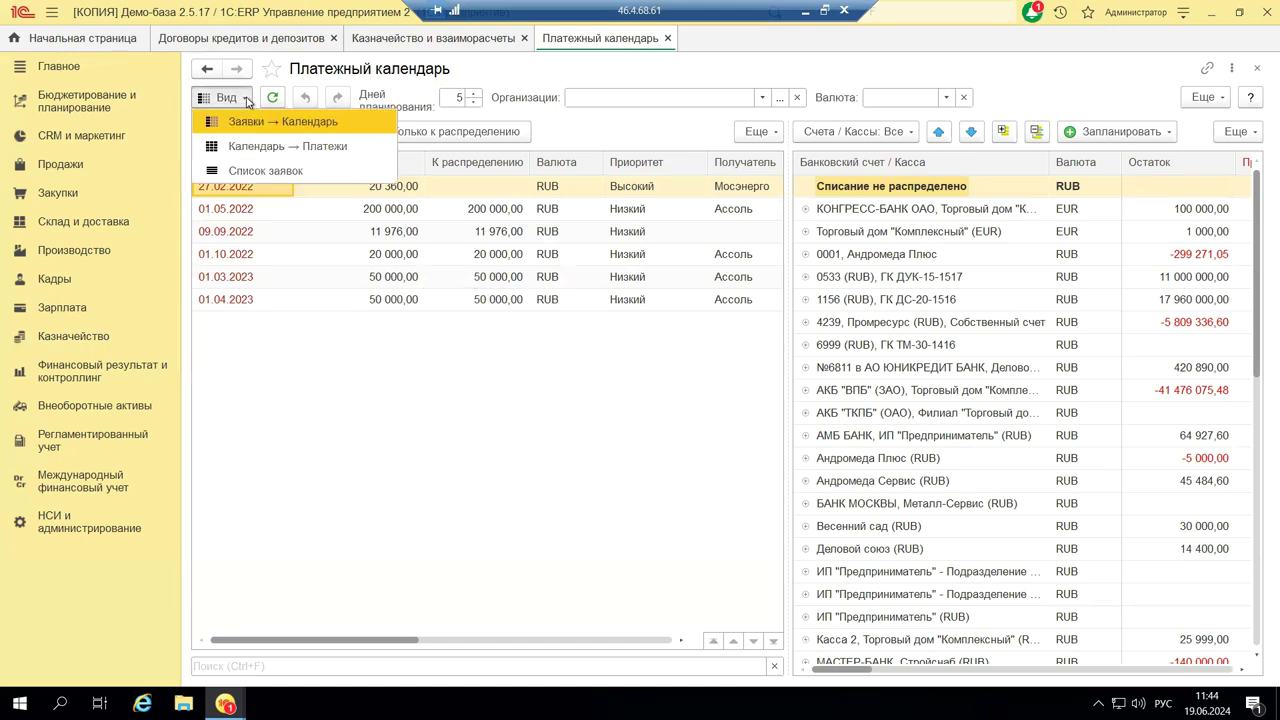
left_click(249, 149)
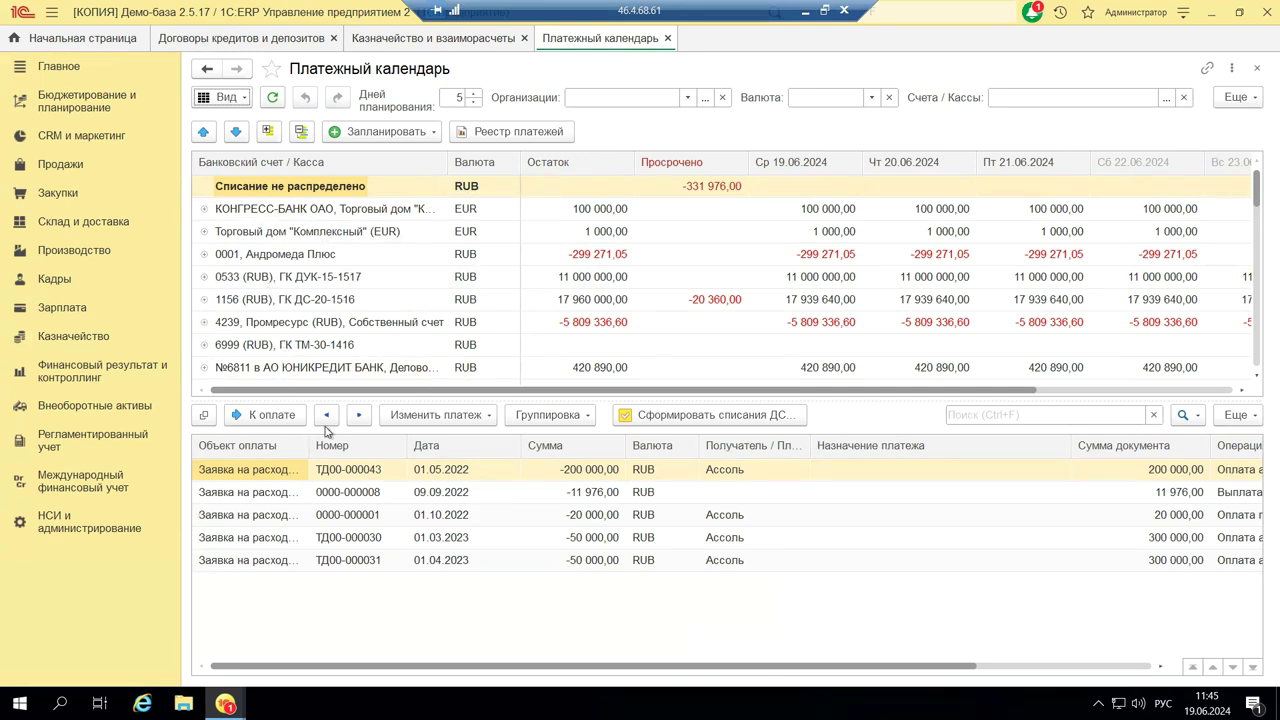
left_click_drag(306, 443, 349, 451)
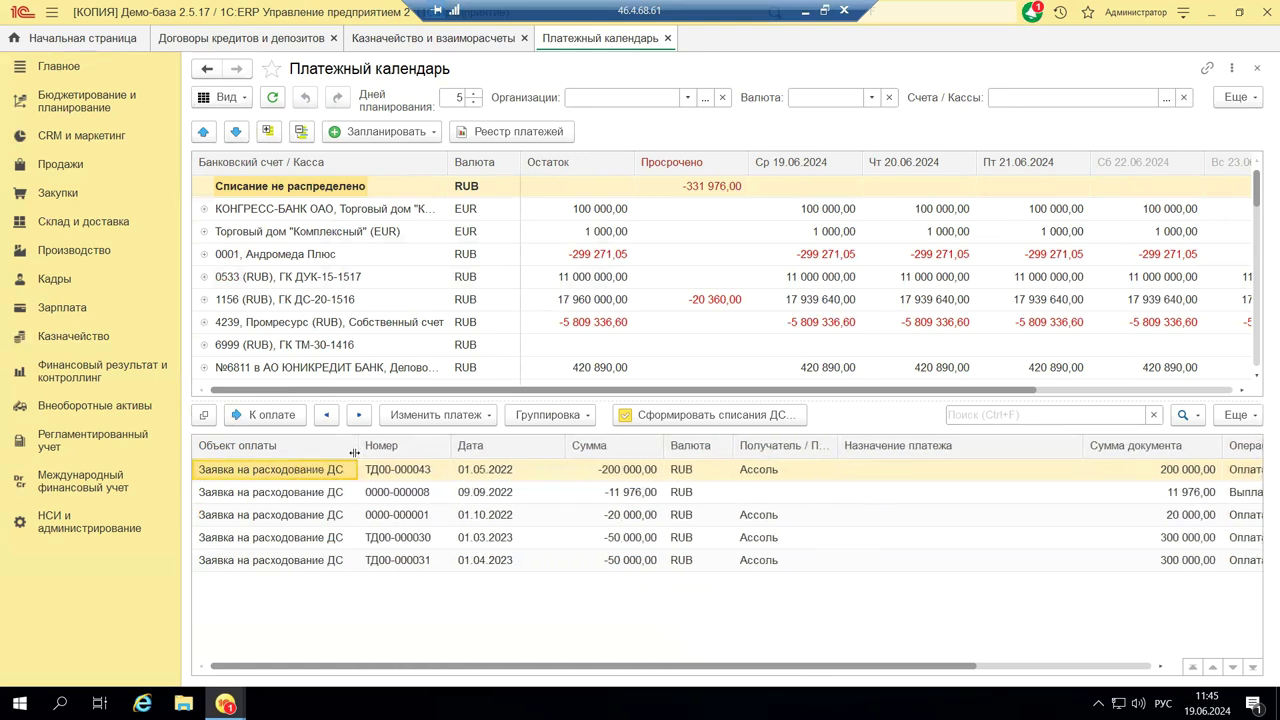
left_click(226, 495, "ctrl")
left_click(218, 518, "ctrl")
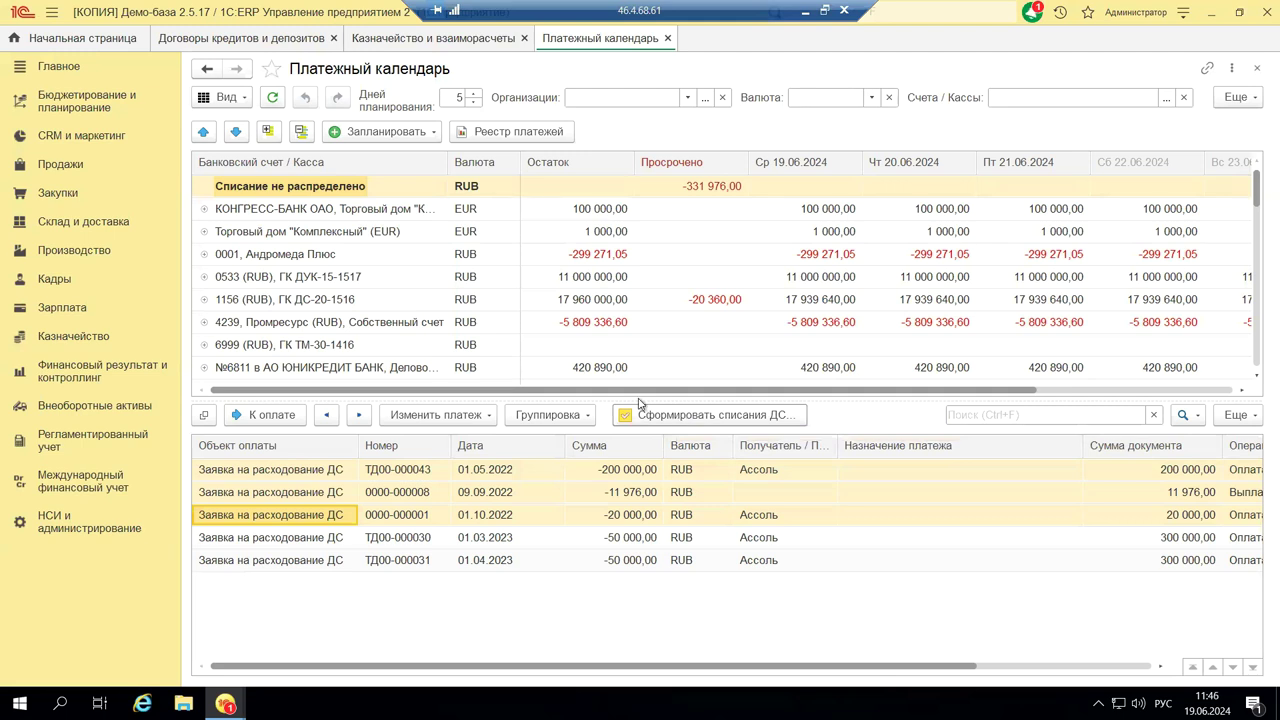
- Generate and examine the "Реестр платежей" report from the payment calendar, and close both the report and the calendar
left_click(540, 133)
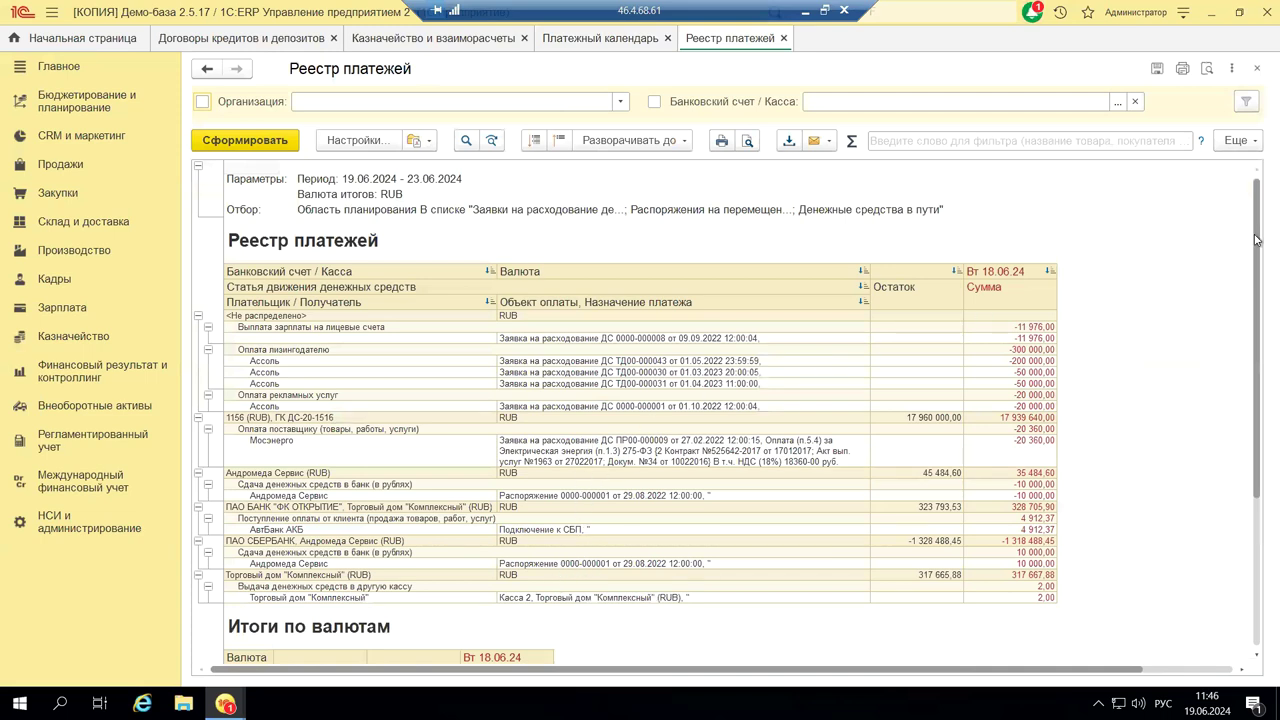
left_click(1258, 69)
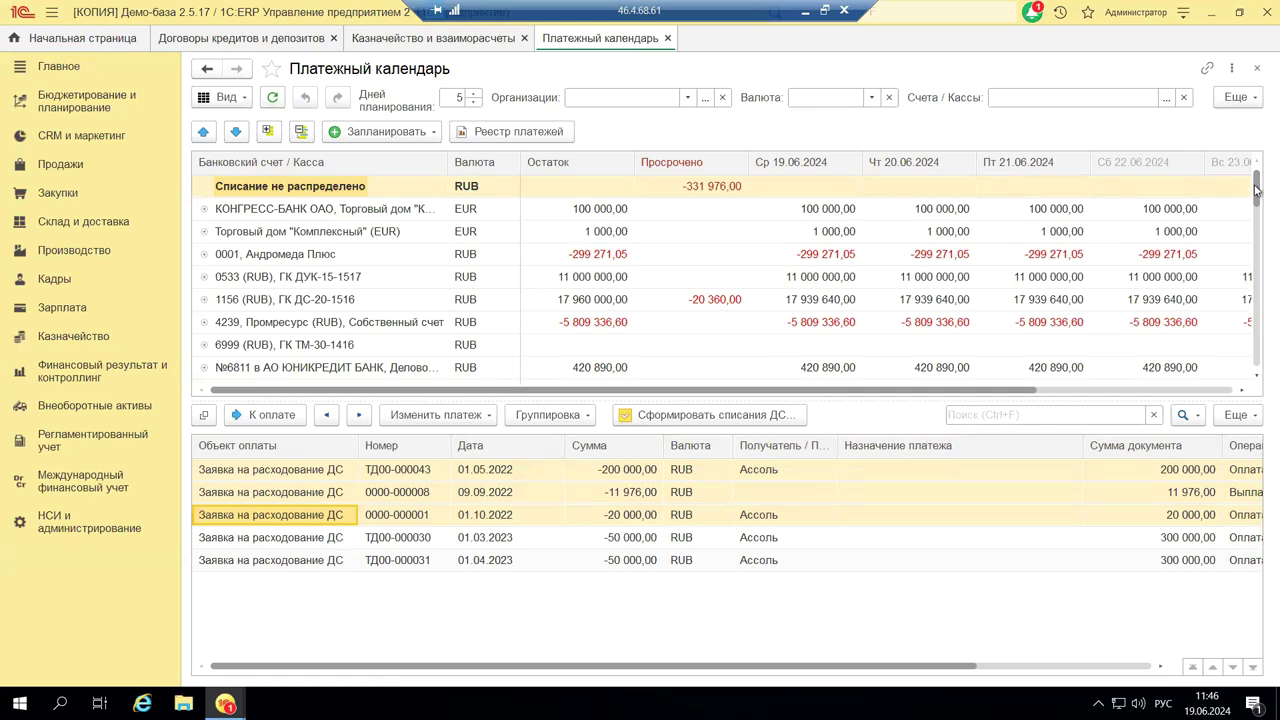
left_click(1258, 69)
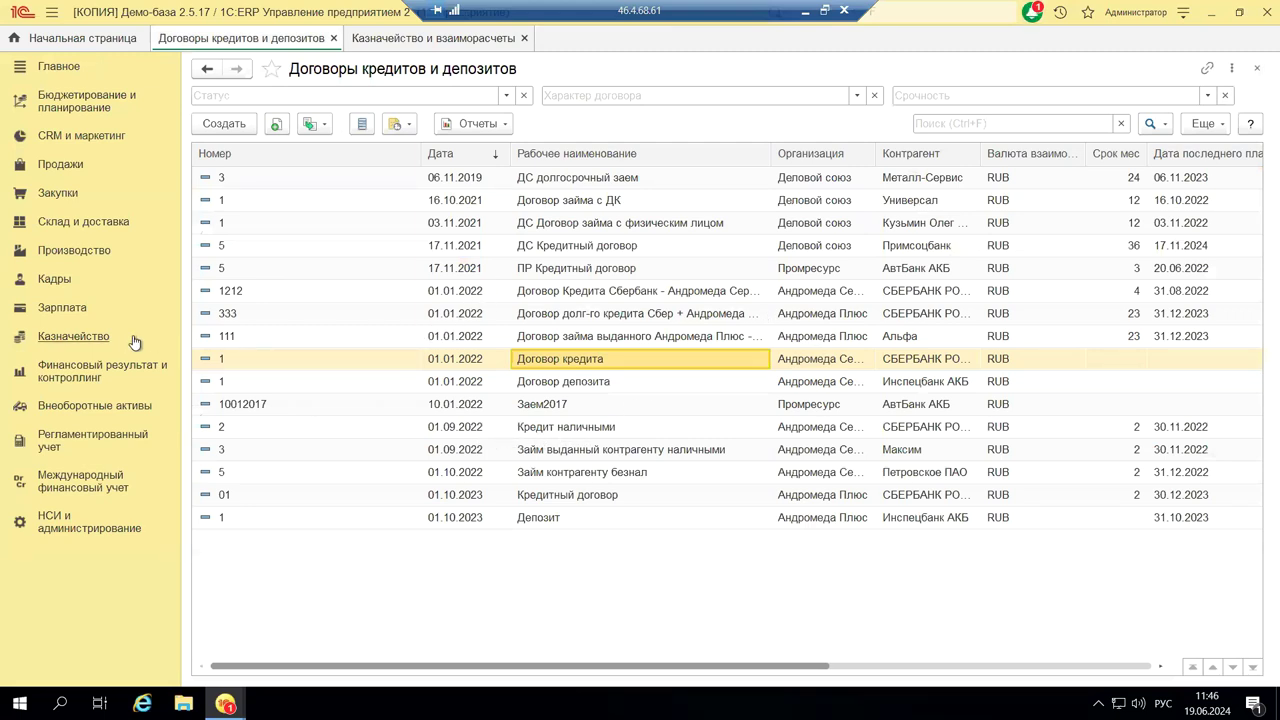
- Open the "Заявки на расходование денежных средств" list, review the statuses that can be assigned to a request, and close the list
left_click(91, 341)
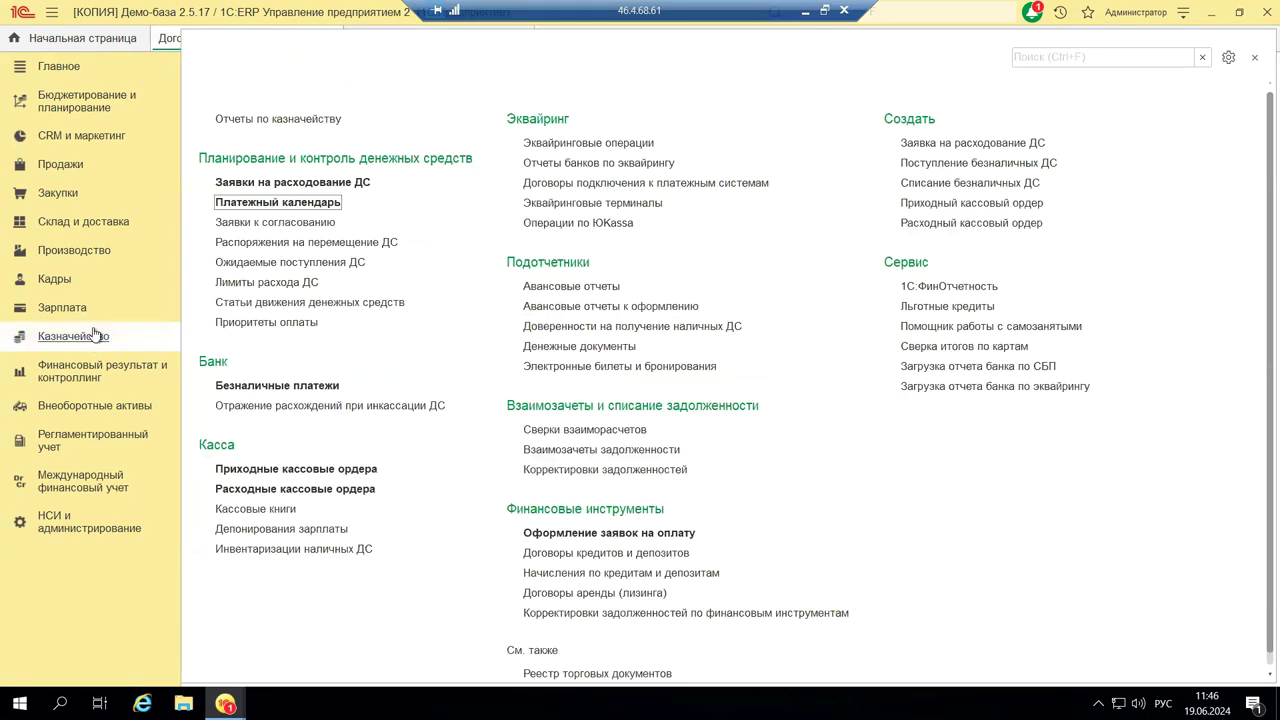
left_click(285, 185)
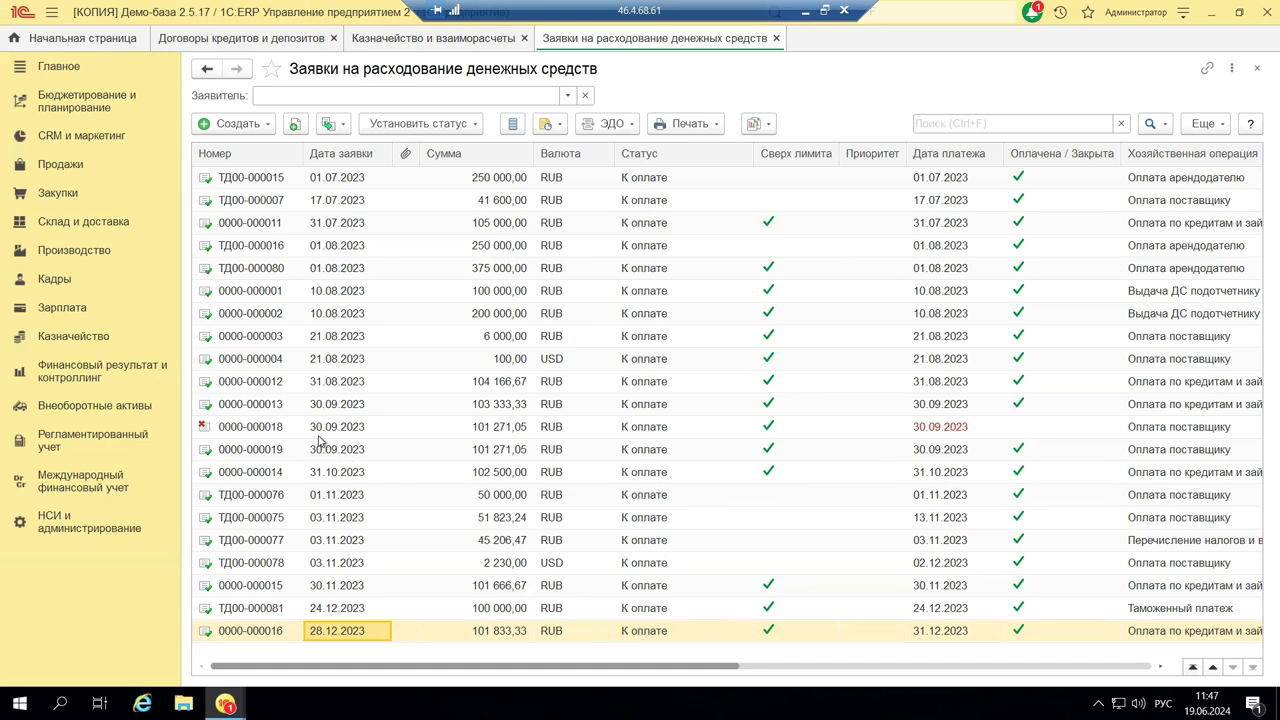
left_click(463, 128)
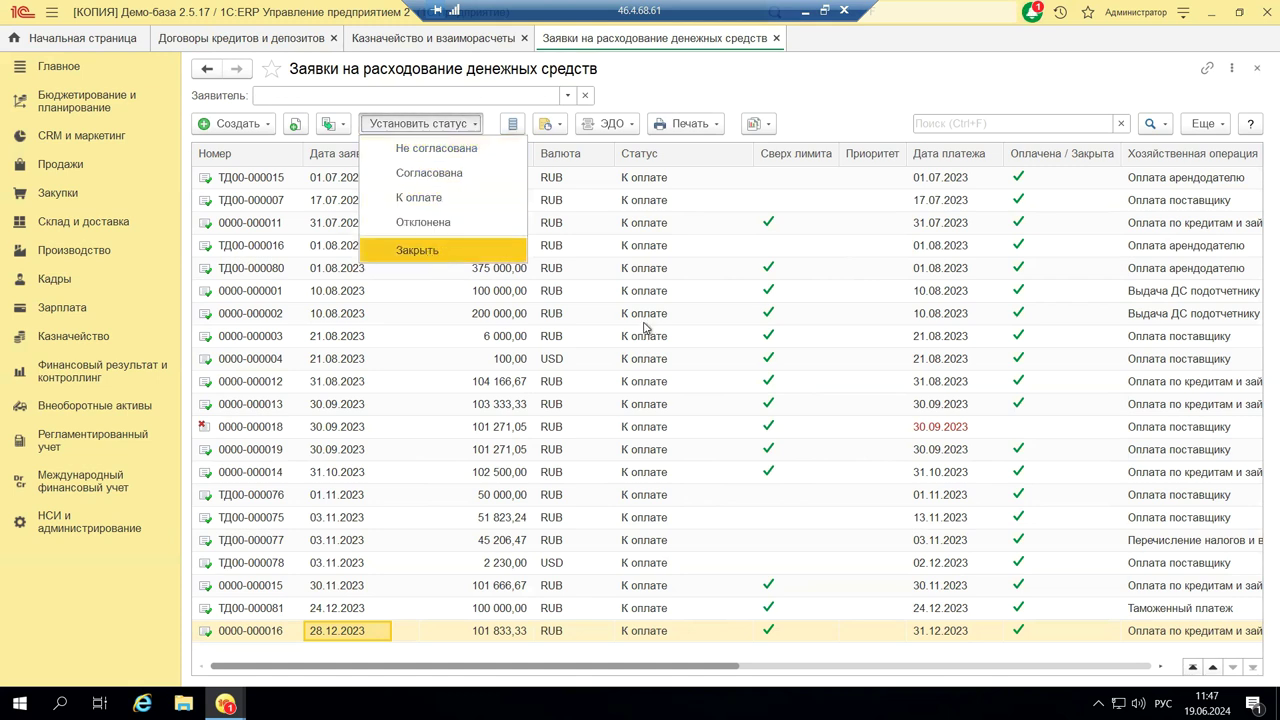
left_click(1257, 70)
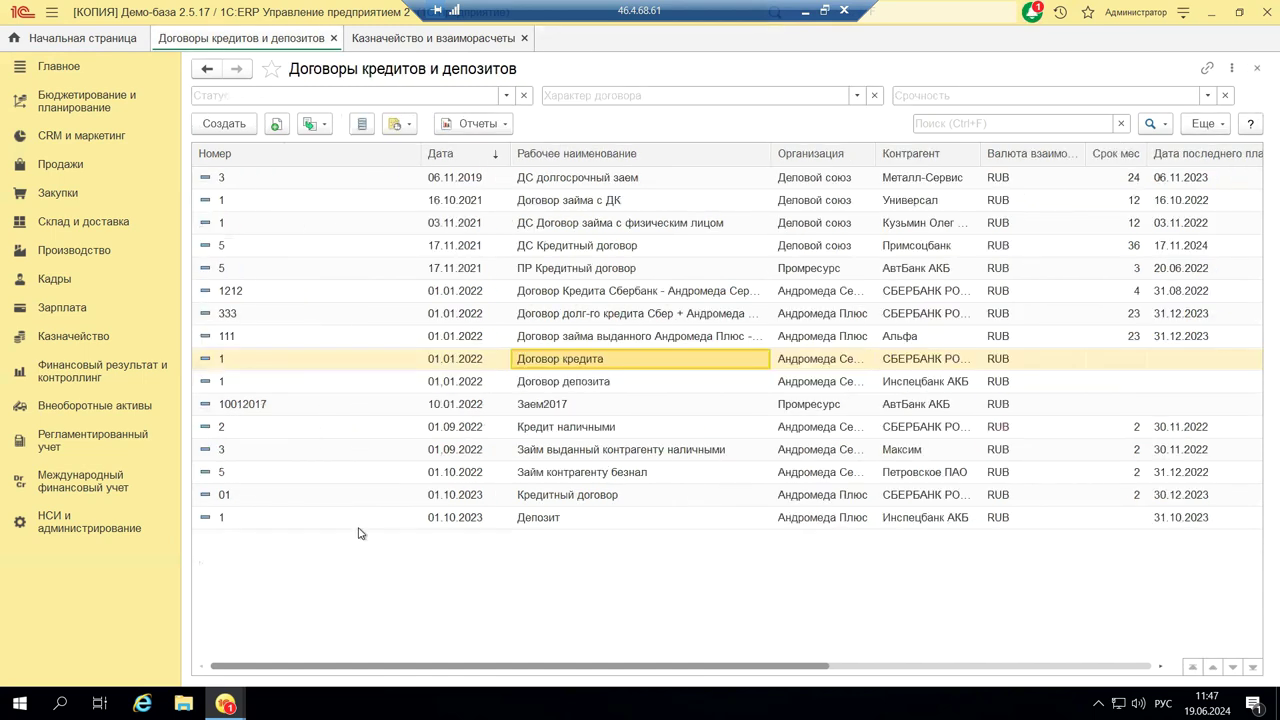
- Create a payment request from the first scheduled financial-instrument payment dated 01.07.2022, examine its payment breakdown and account allocation, and close it unsaved
left_click(66, 338)
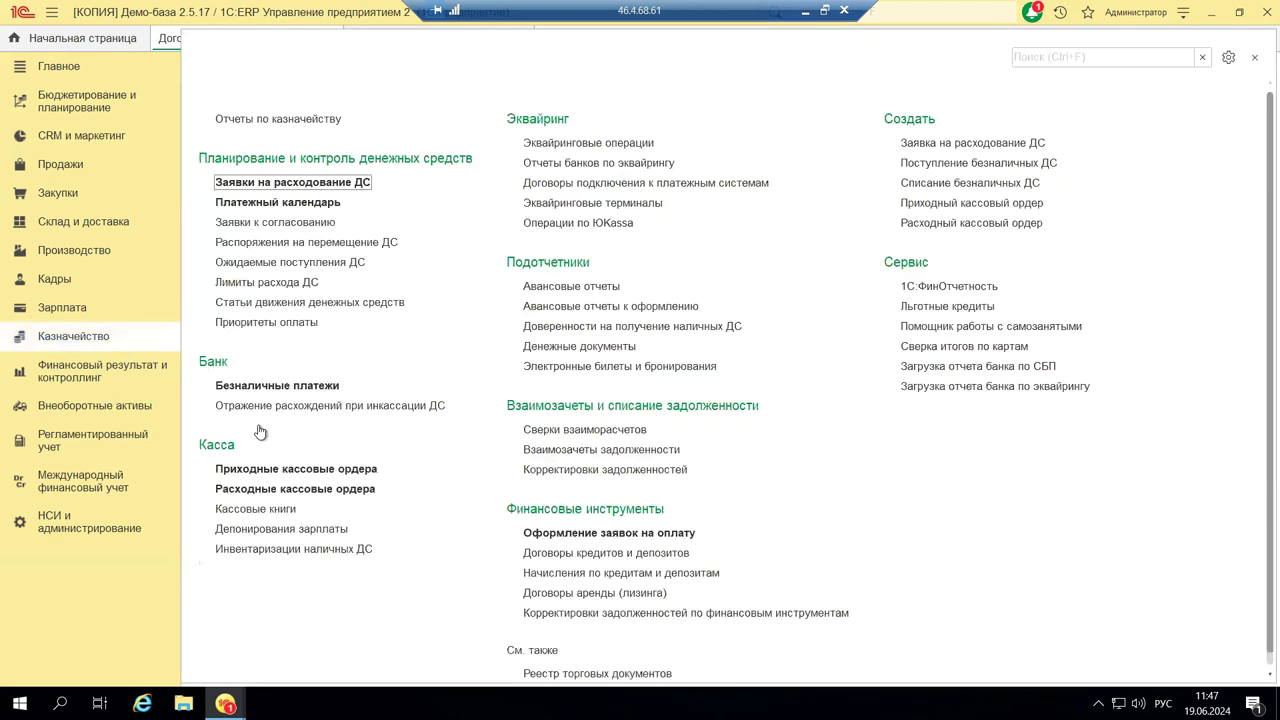
left_click(550, 534)
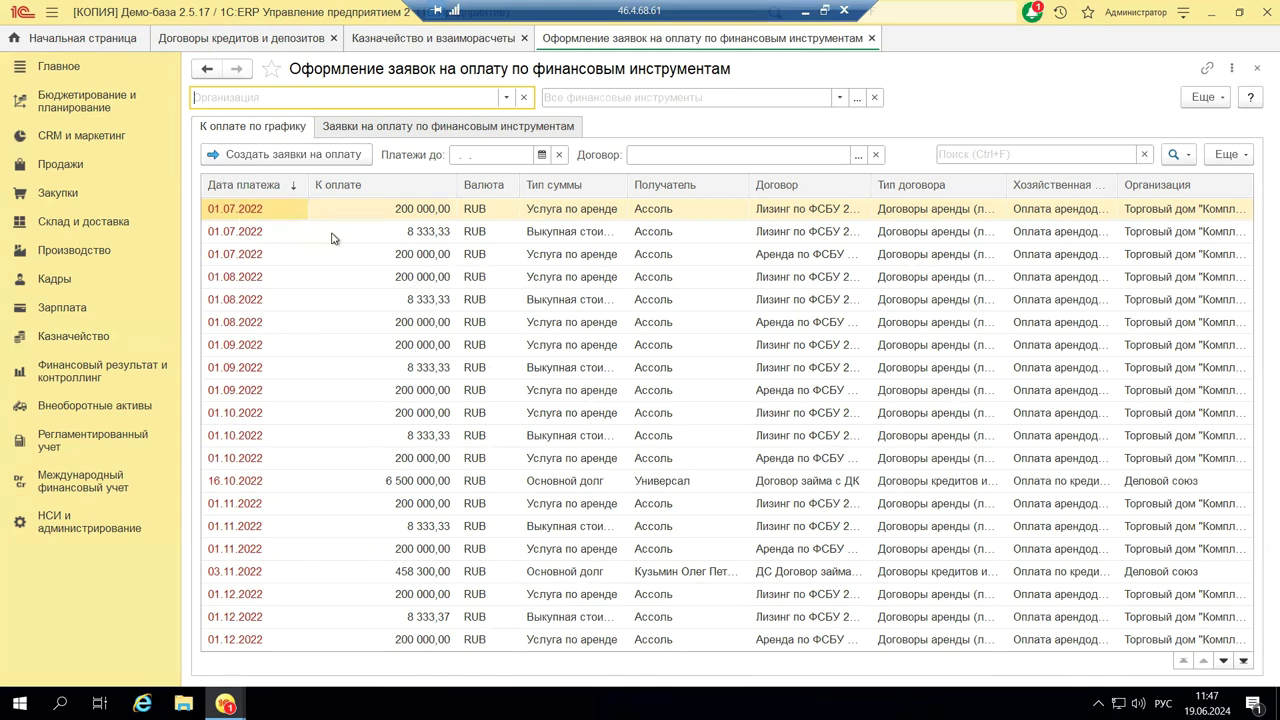
left_click(285, 156)
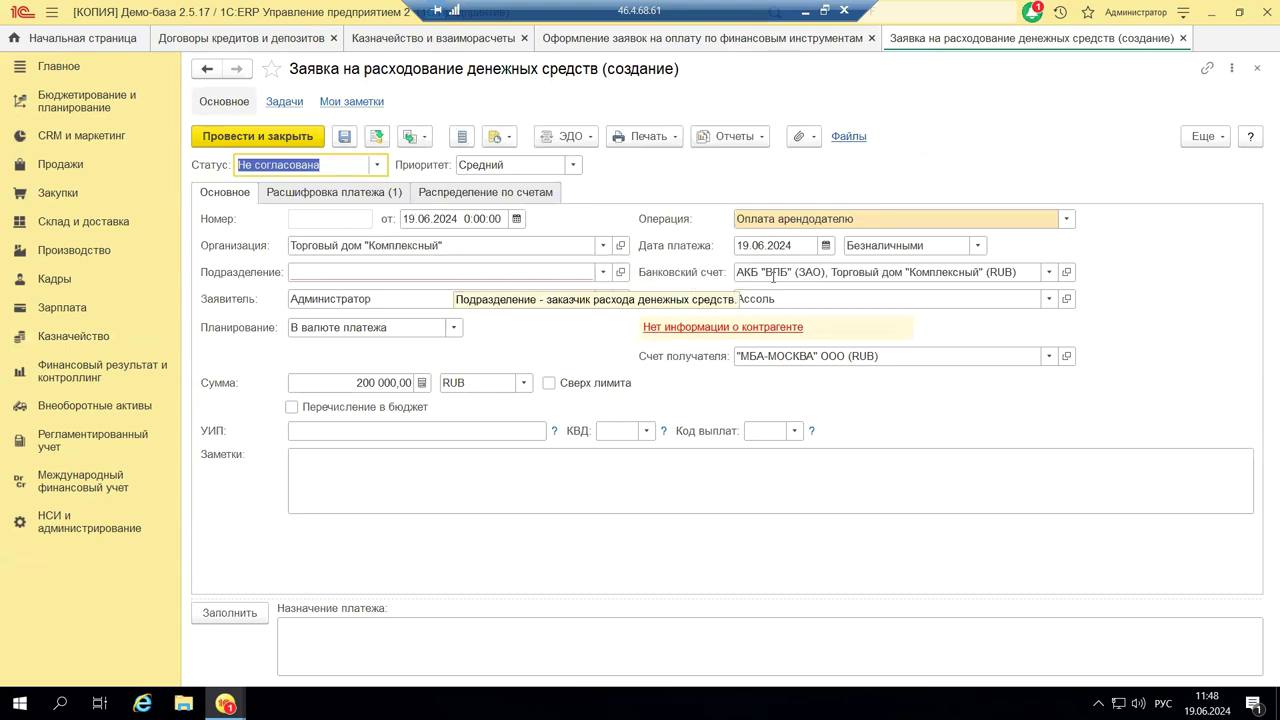
left_click(313, 194)
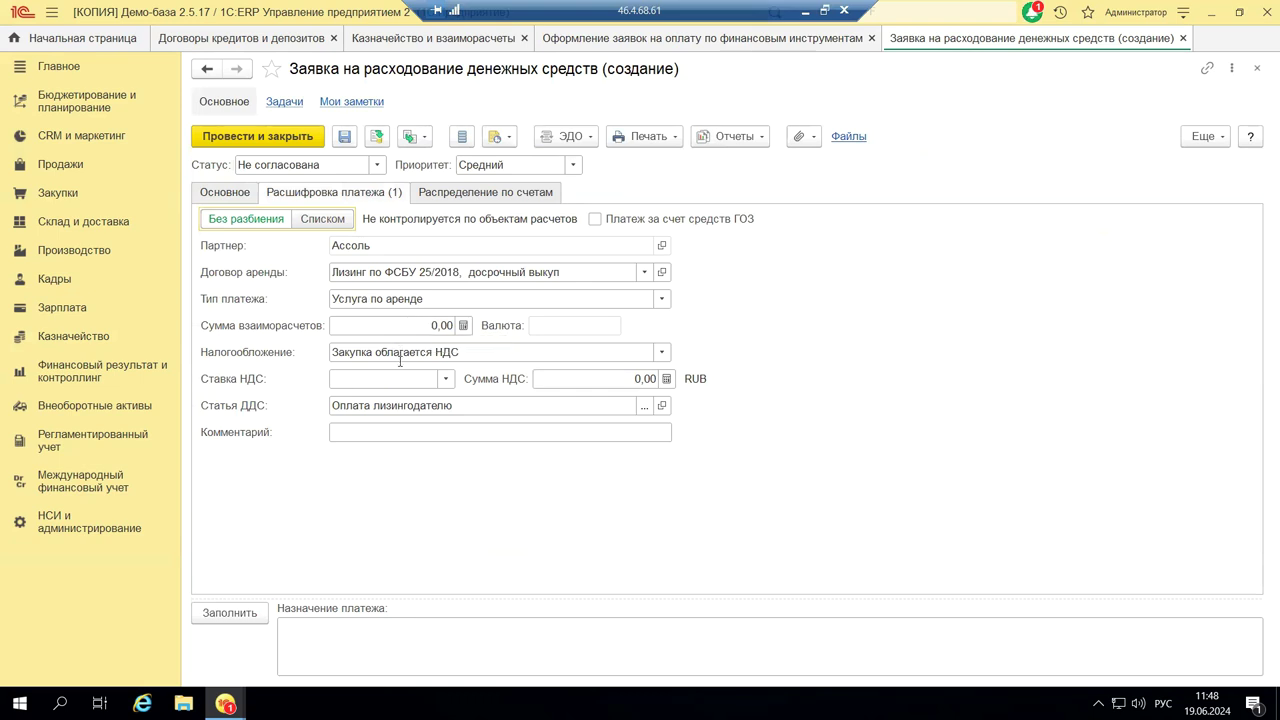
left_click(546, 198)
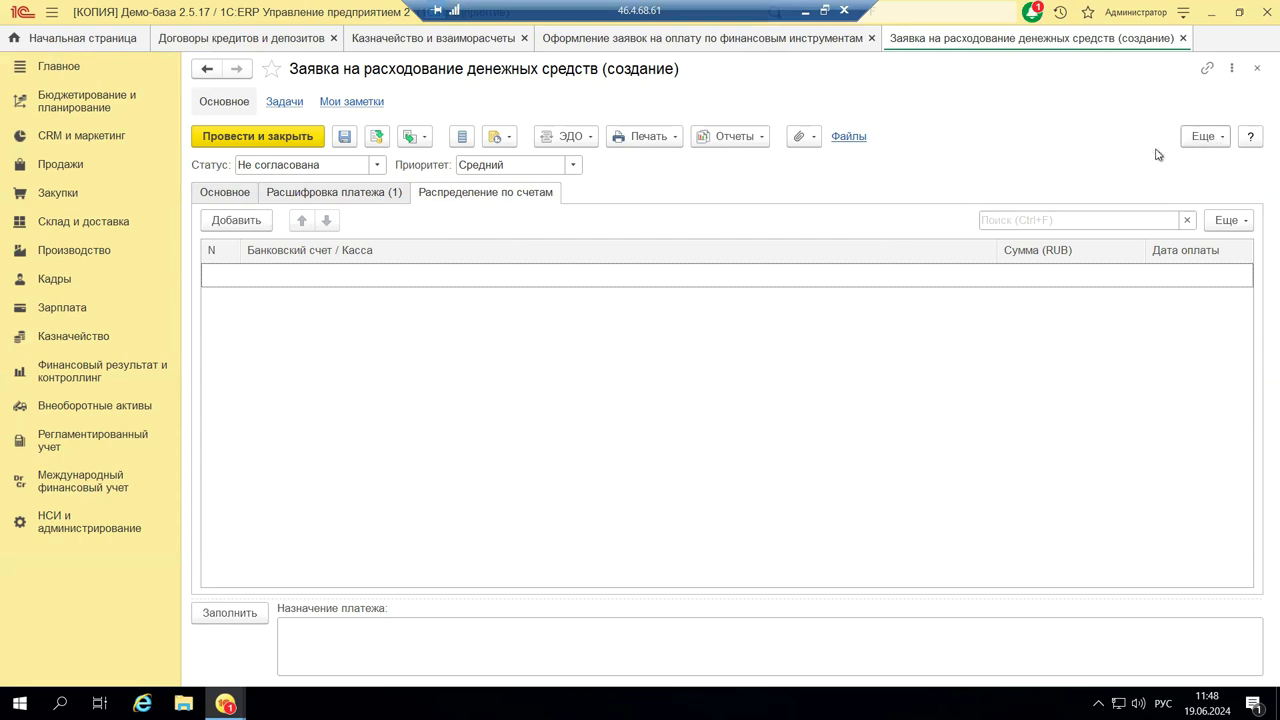
left_click(1256, 68)
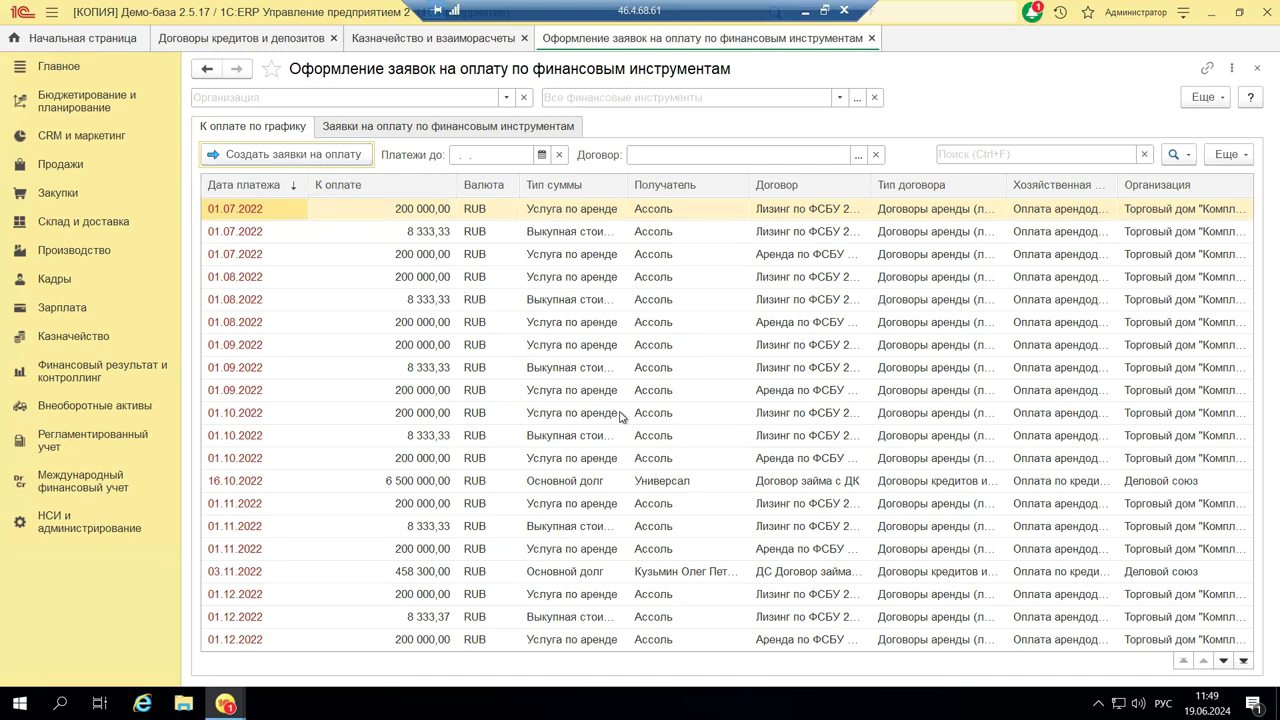
- Look through further scheduled payments on financial instruments, close that list, and display the "Казначейство" section's commands
scroll(620, 415, "down", 1)
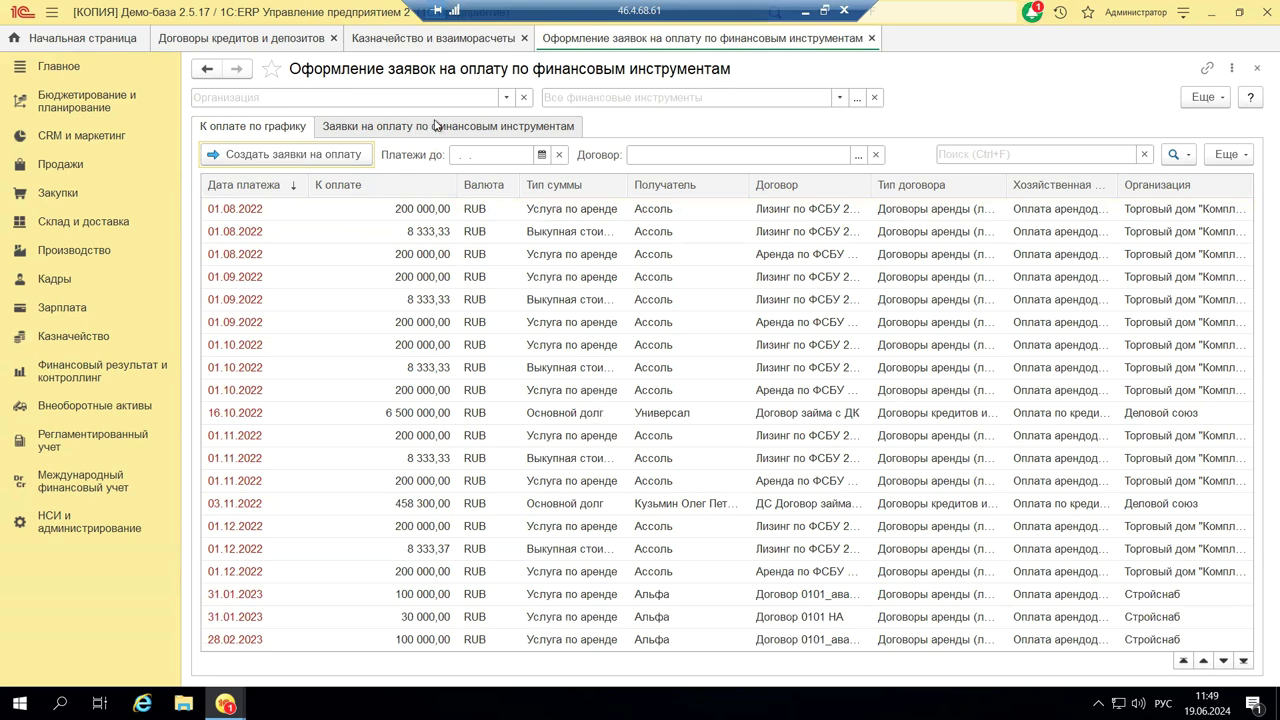
left_click(1257, 69)
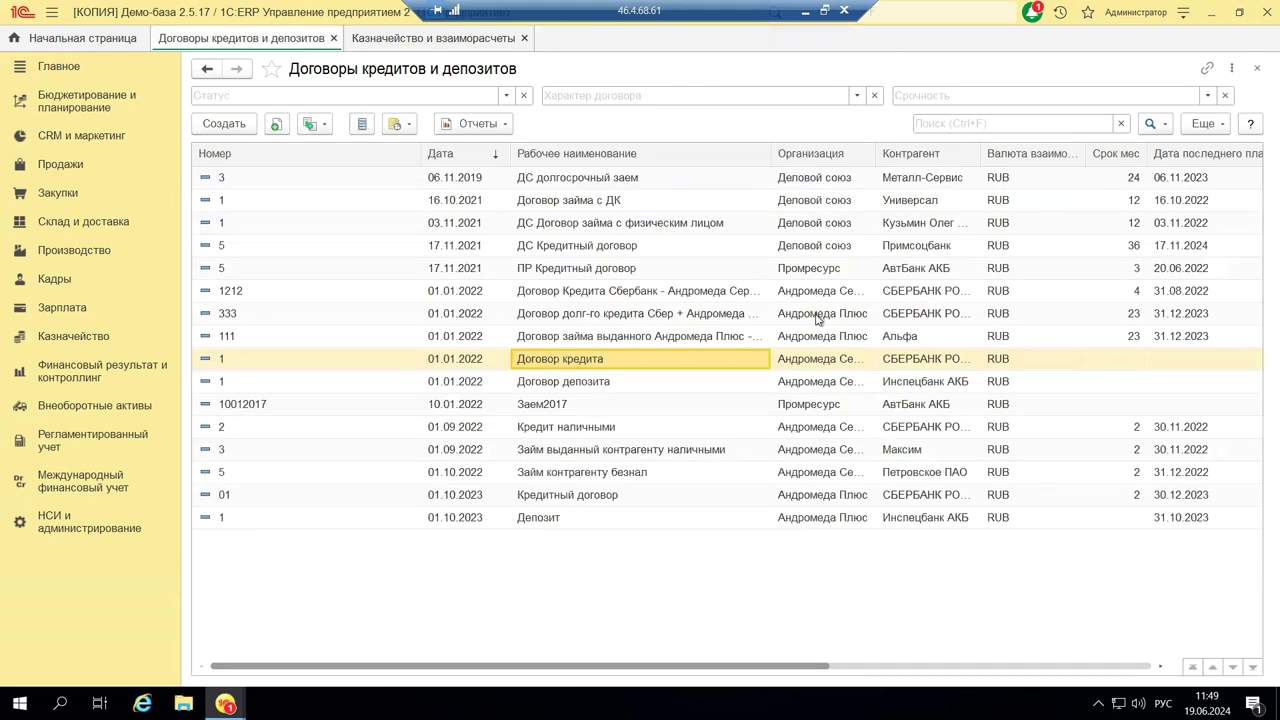
left_click(72, 338)
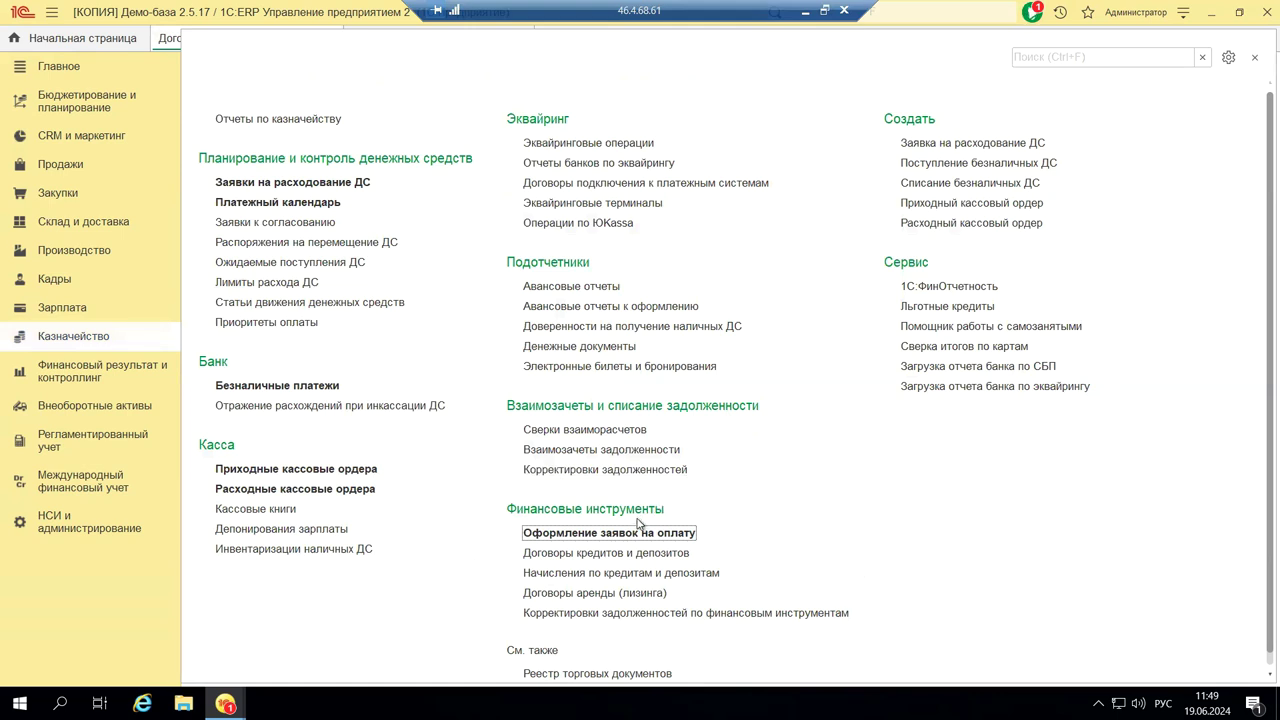
- Switch to the PowerPoint presentation and review slides 9 to 11 on enabling and opening credit and deposit contracts
left_click(806, 11)
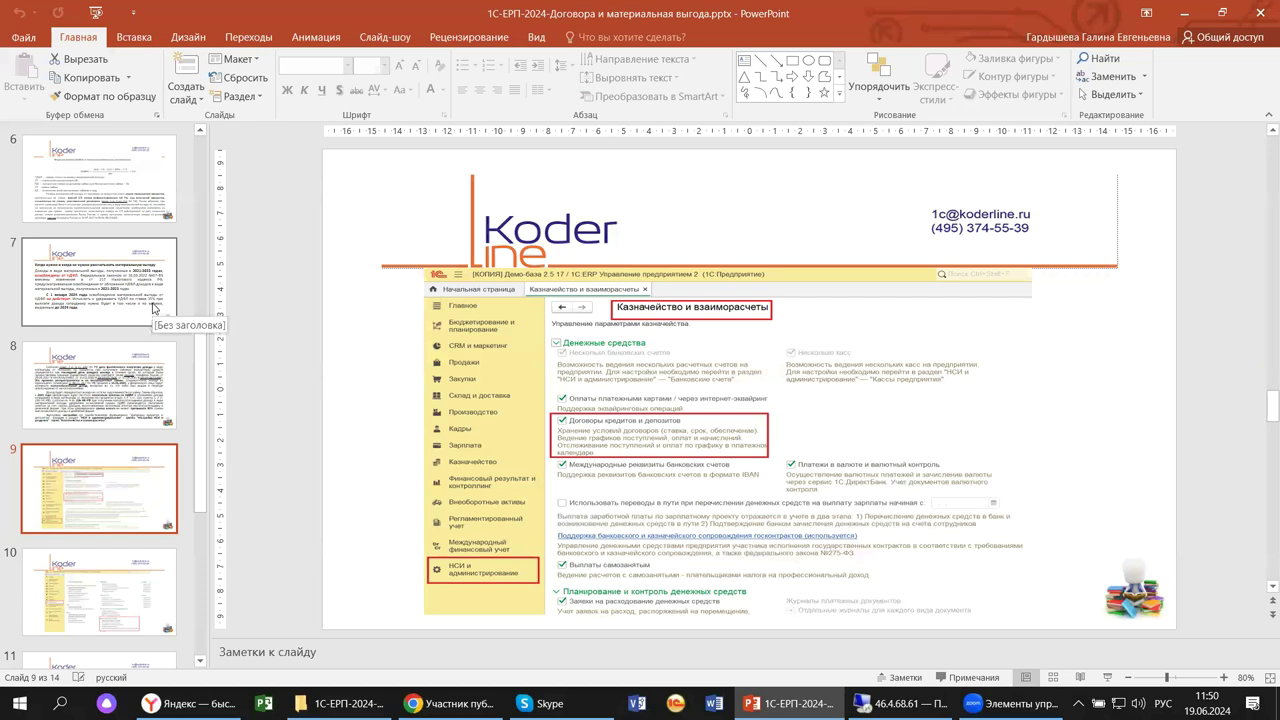
scroll(153, 308, "down", 1)
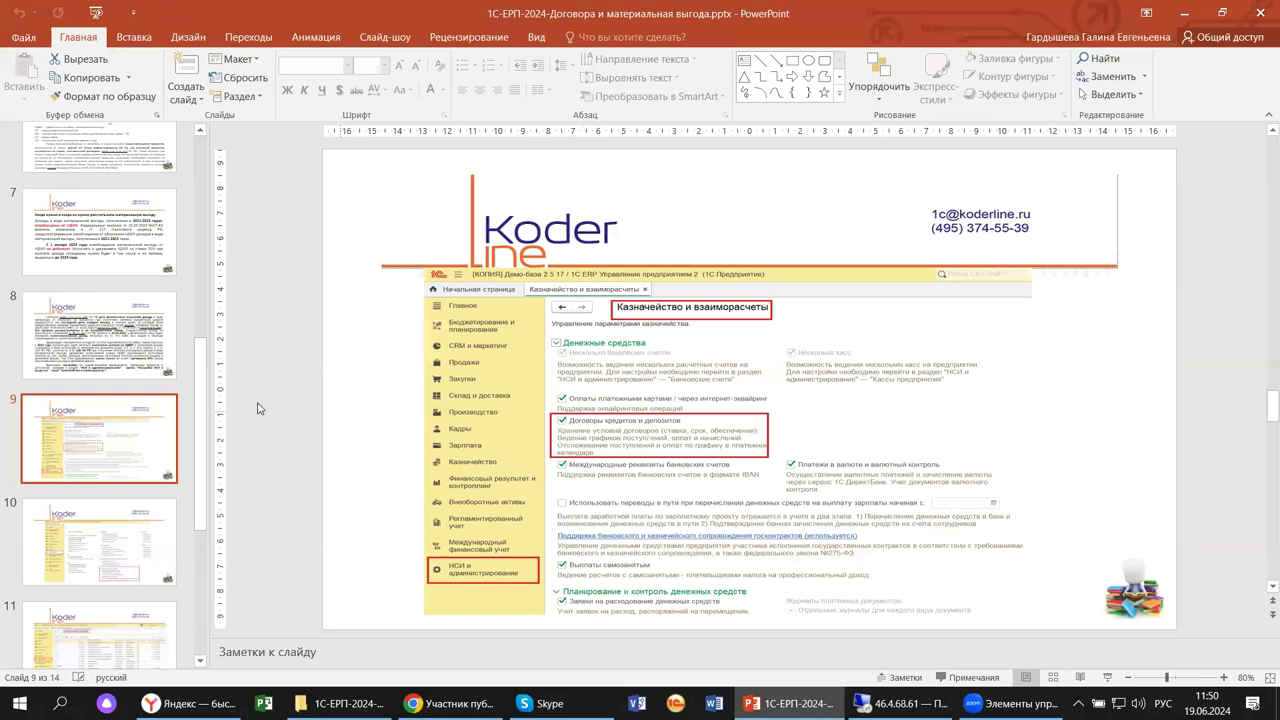
left_click(90, 538)
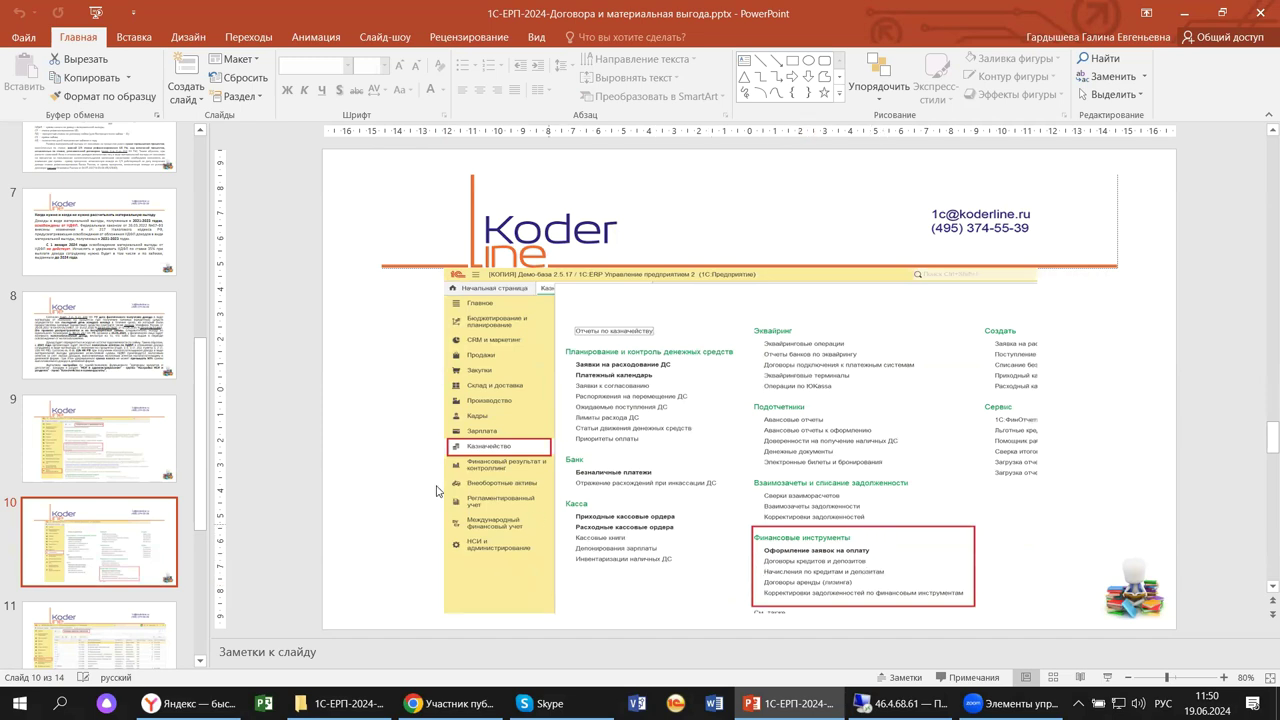
scroll(84, 470, "down", 1)
scroll(84, 470, "down", 3)
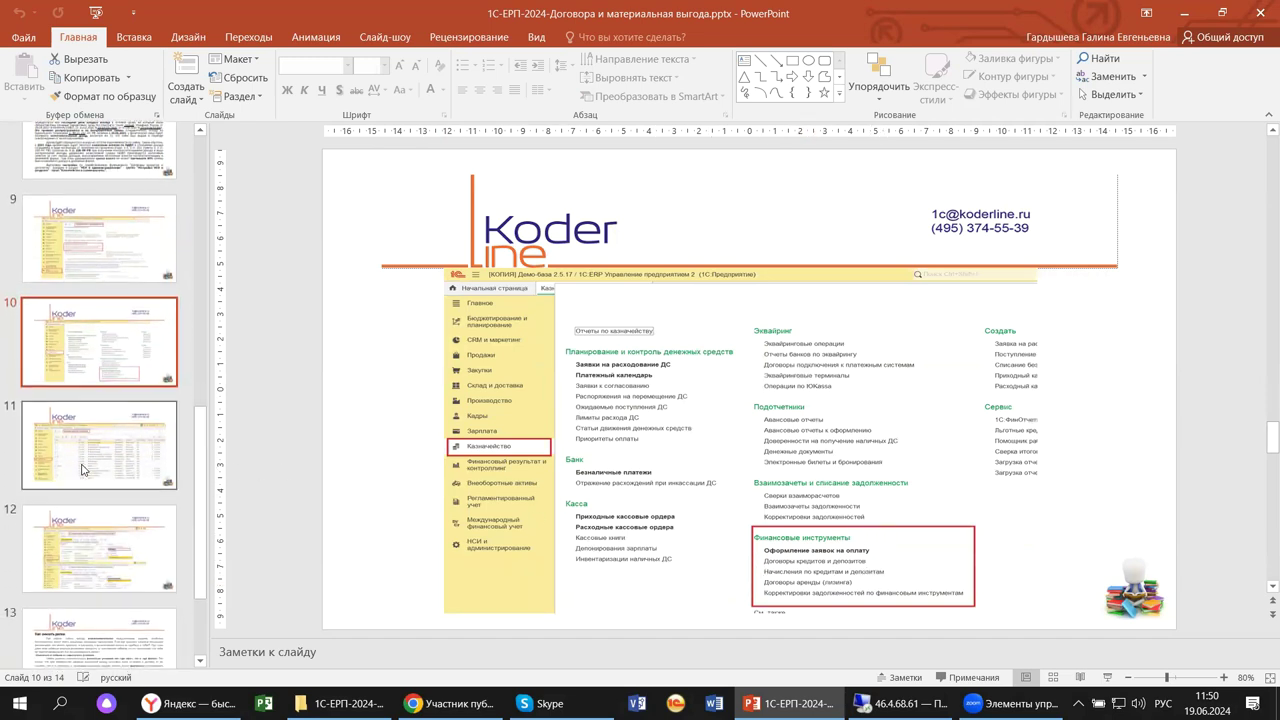
left_click(84, 471)
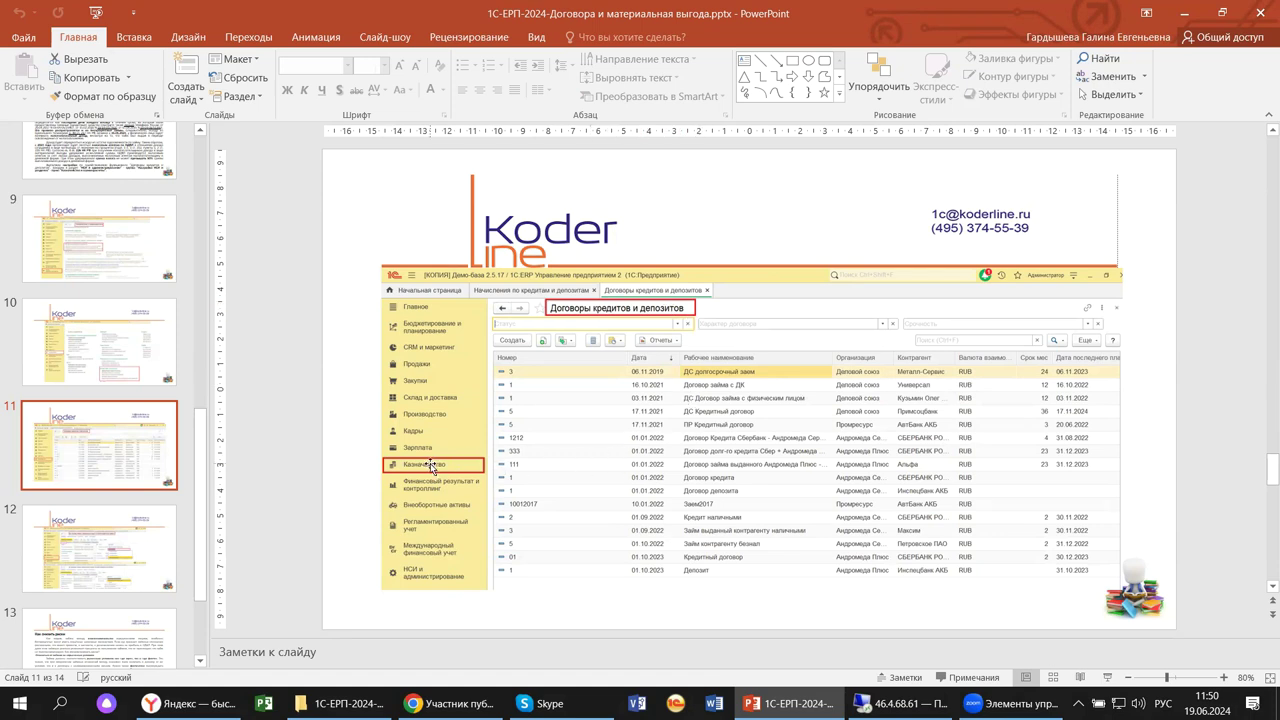
- Review slide 12 on choosing the type and nature of a loan contract
left_click(118, 562)
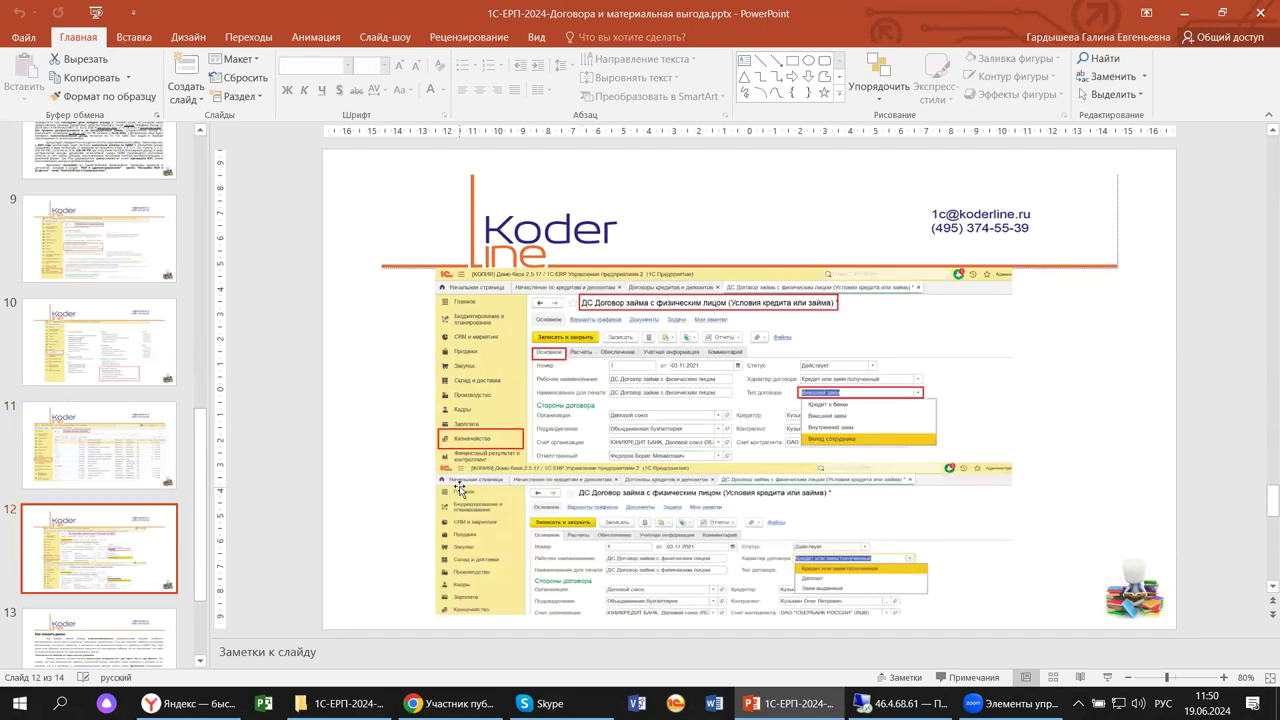
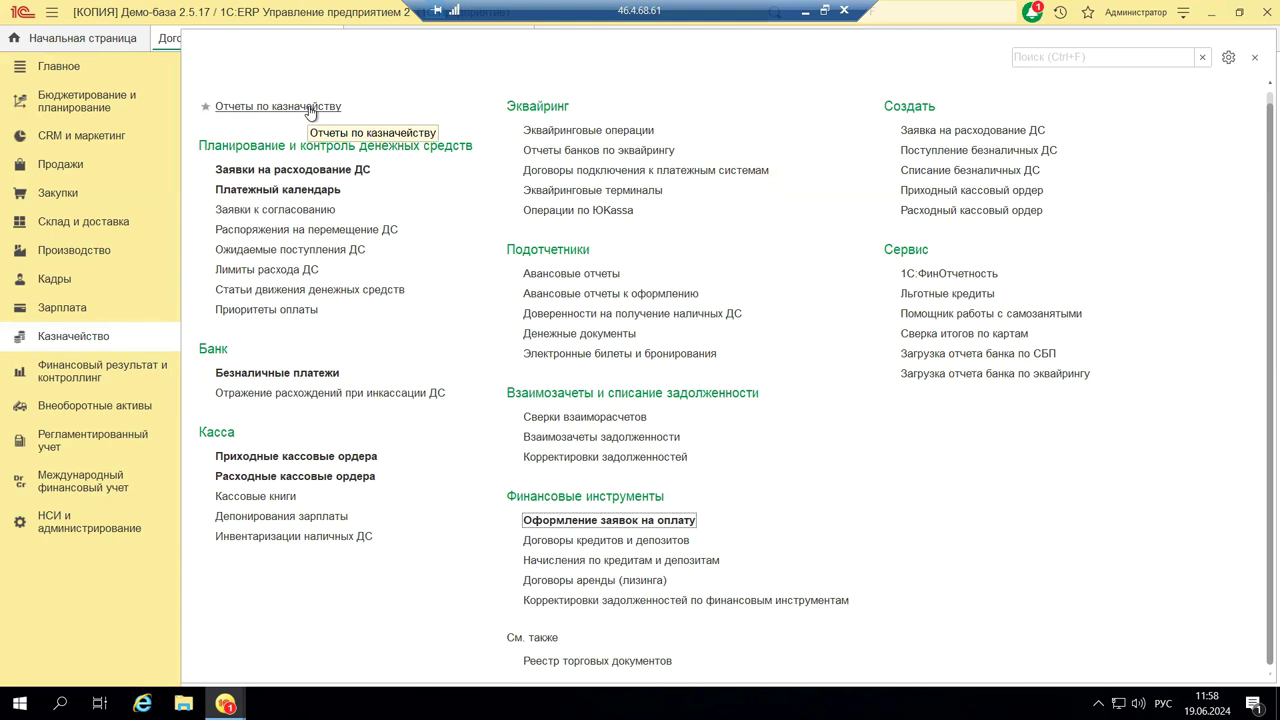
- In 1C:ERP, generate the treasury report comparing contract payment and accrual schedules, with "Вариант графика1" set to the approved schedule for counterparty Альфа
left_click(310, 109)
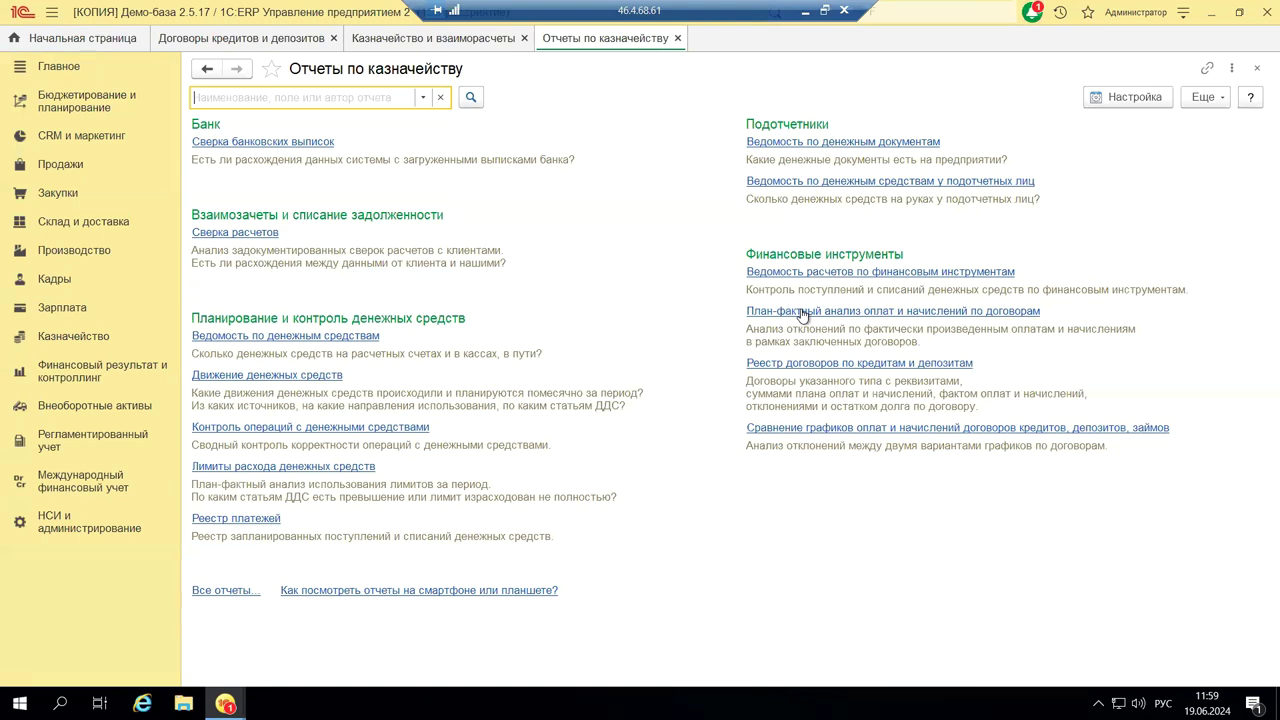
left_click(836, 430)
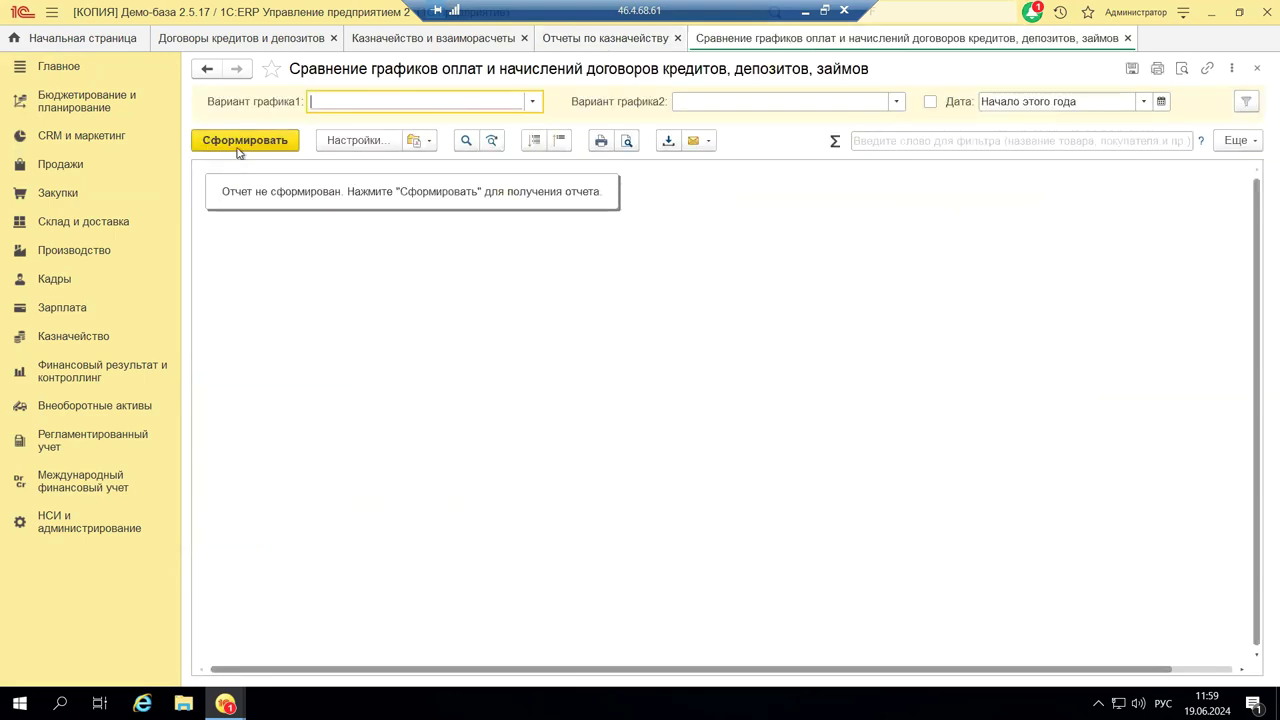
left_click(532, 102)
left_click(402, 148)
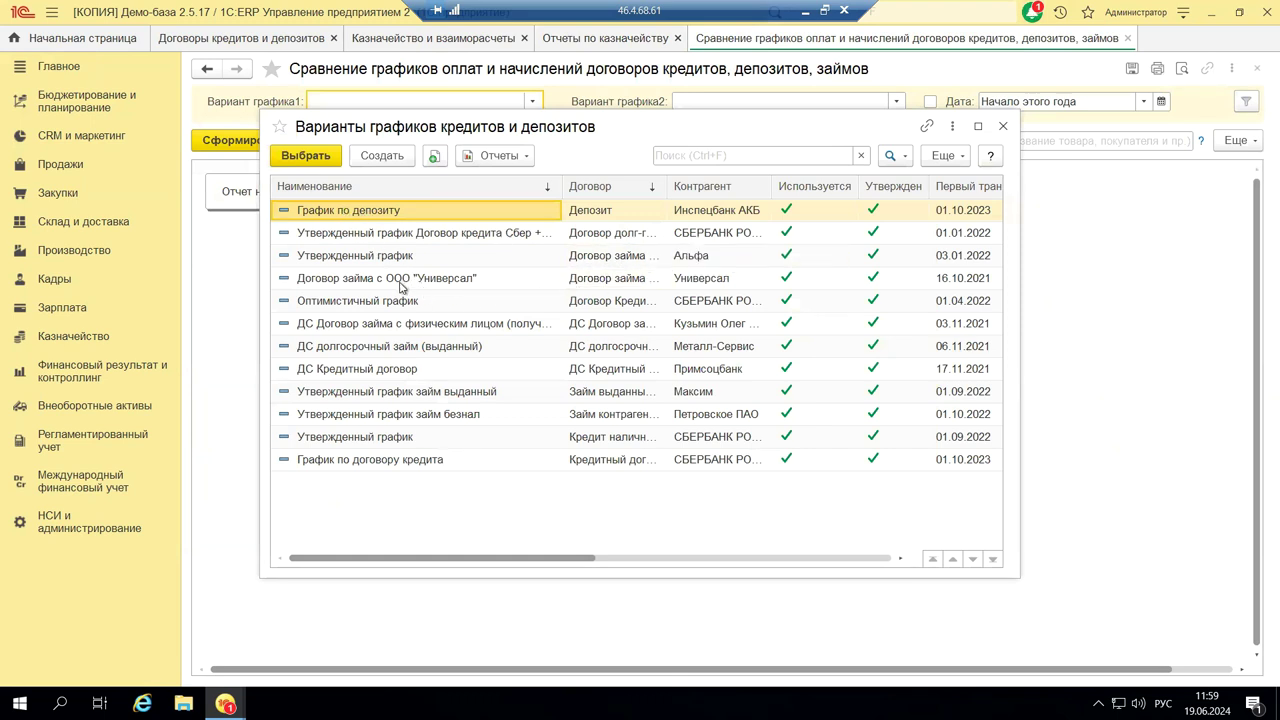
left_click(362, 258)
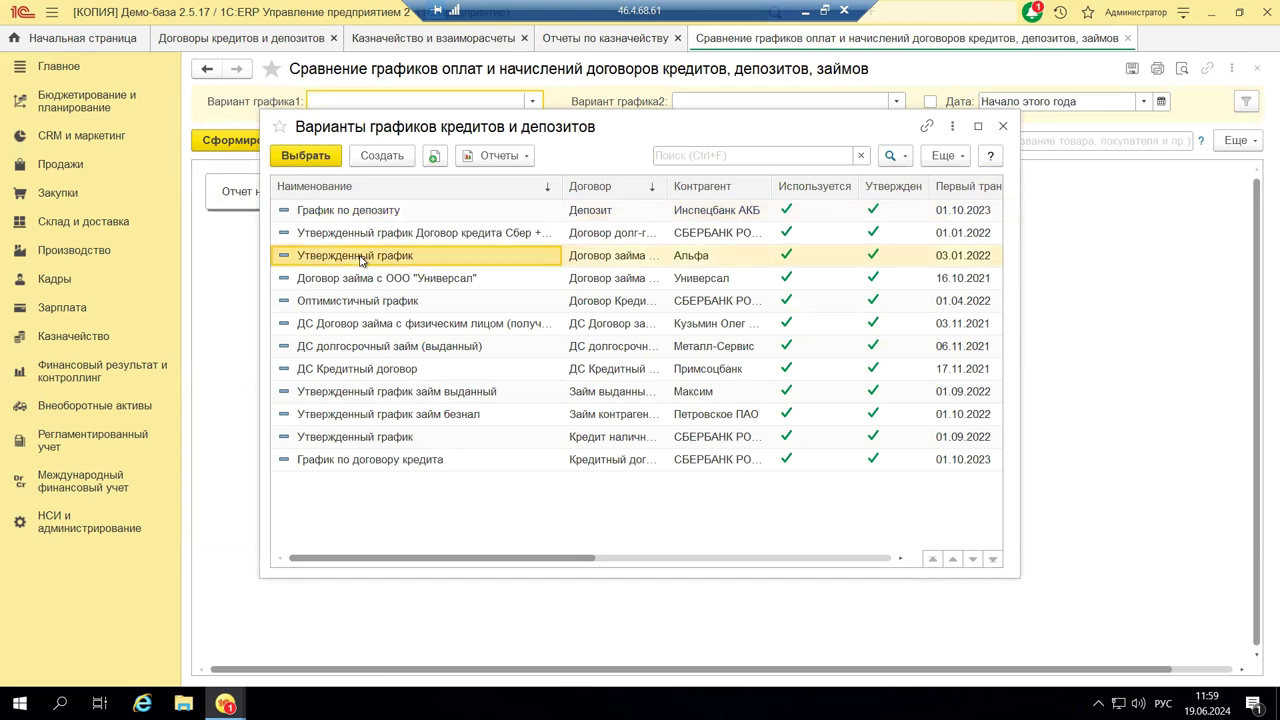
double_click(362, 256)
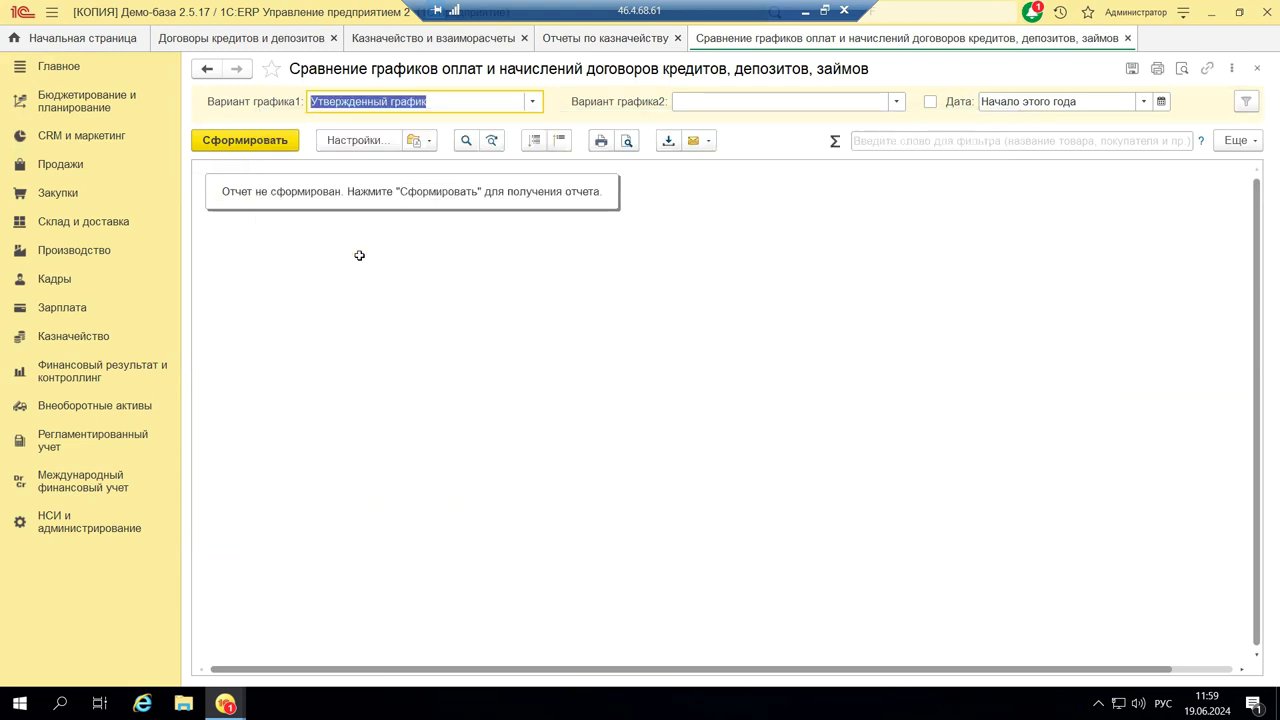
left_click(277, 141)
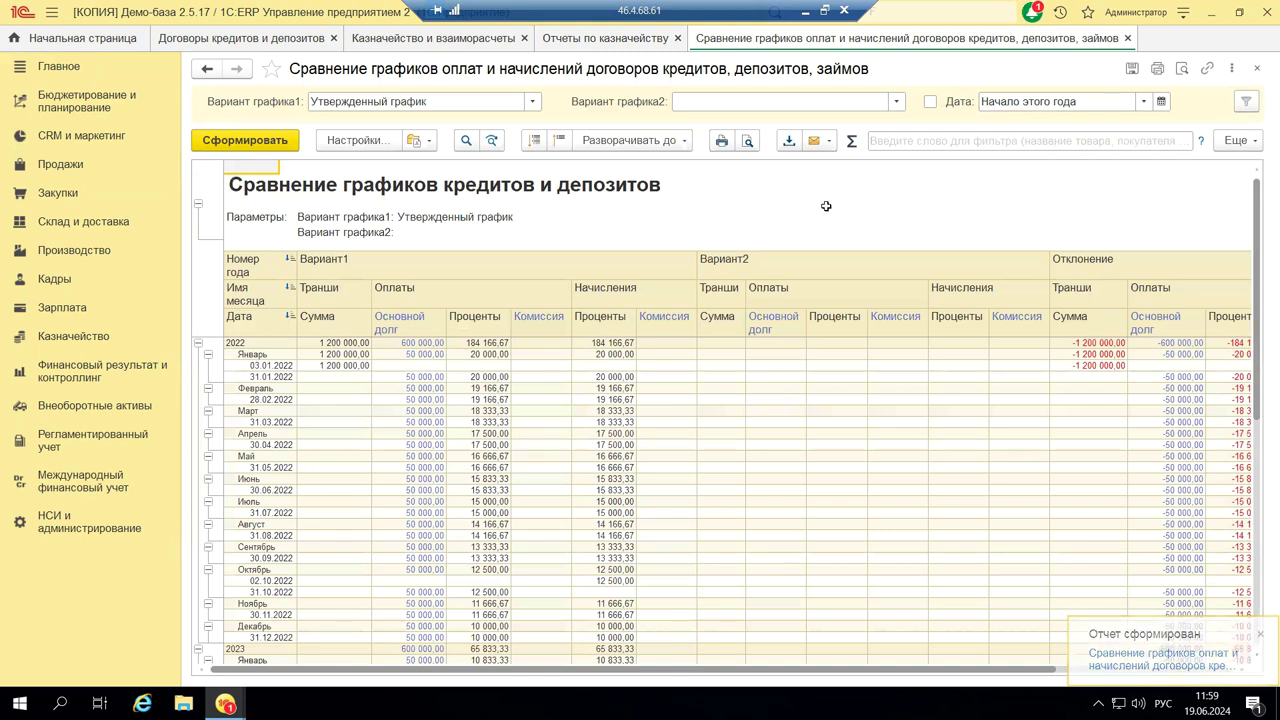
- Review the date options offered for the schedule comparison report and examine its 2022 and 2023 payment and accrual rows
left_click(1143, 102)
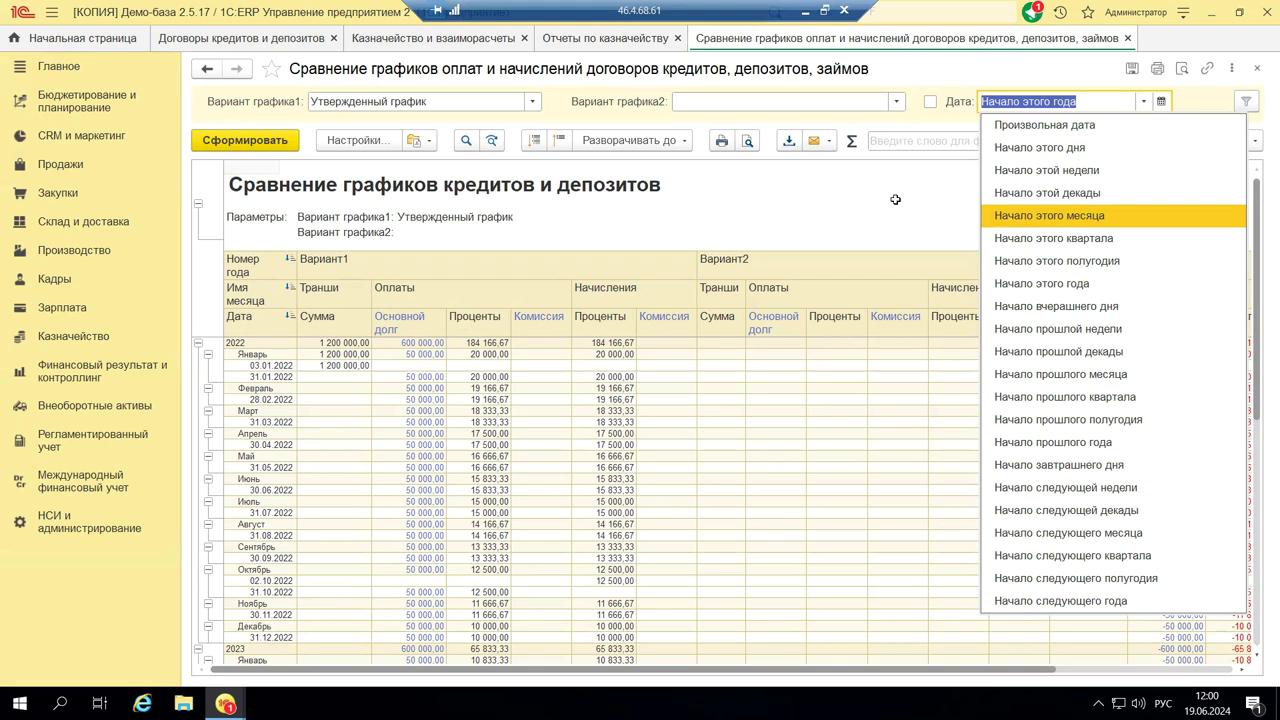
key("Escape")
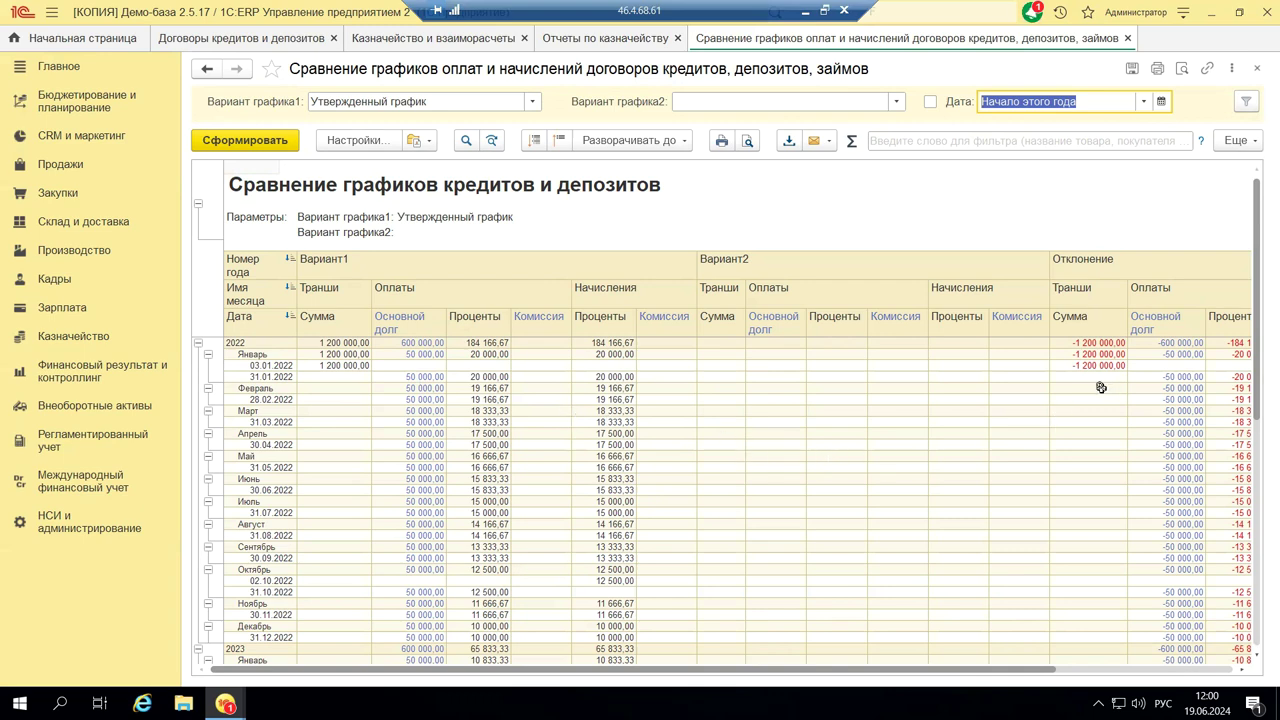
scroll(1060, 400, "down", 1)
scroll(998, 410, "down", 4)
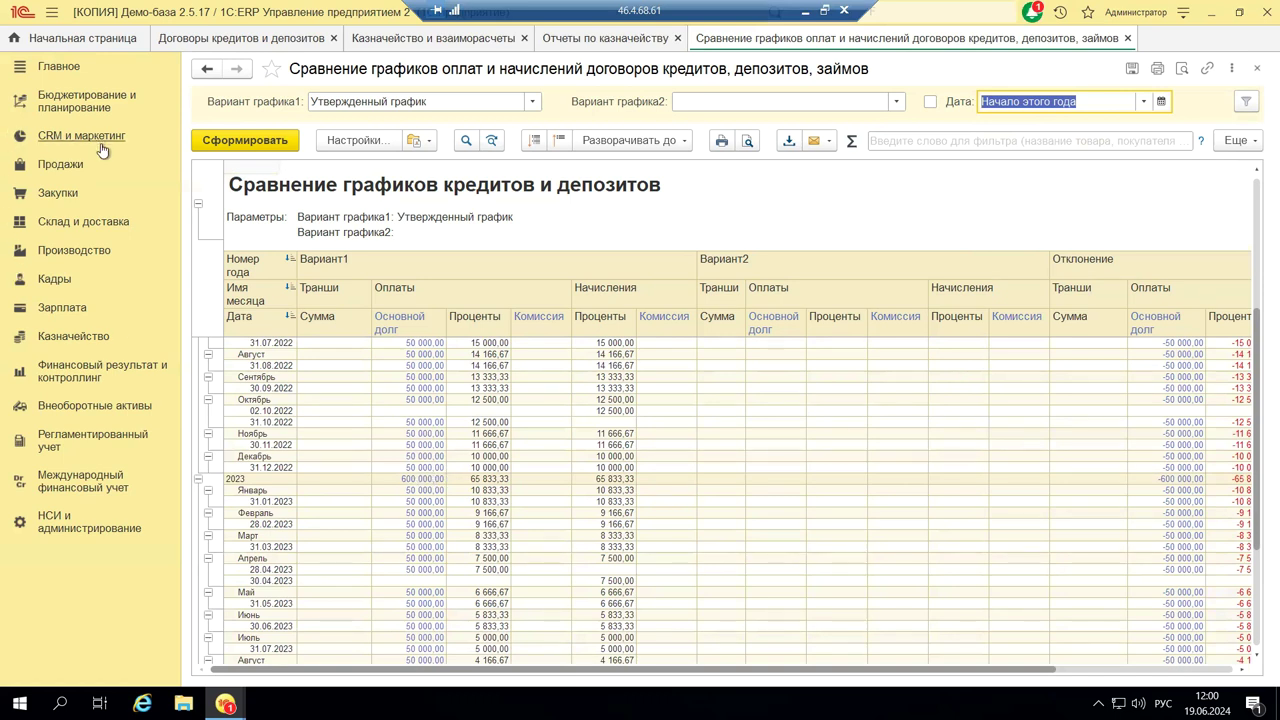
- Open the regulated reports list of the "Регламентированный учет" section and dismiss the 1С-Отчетность promotional window
left_click(91, 339)
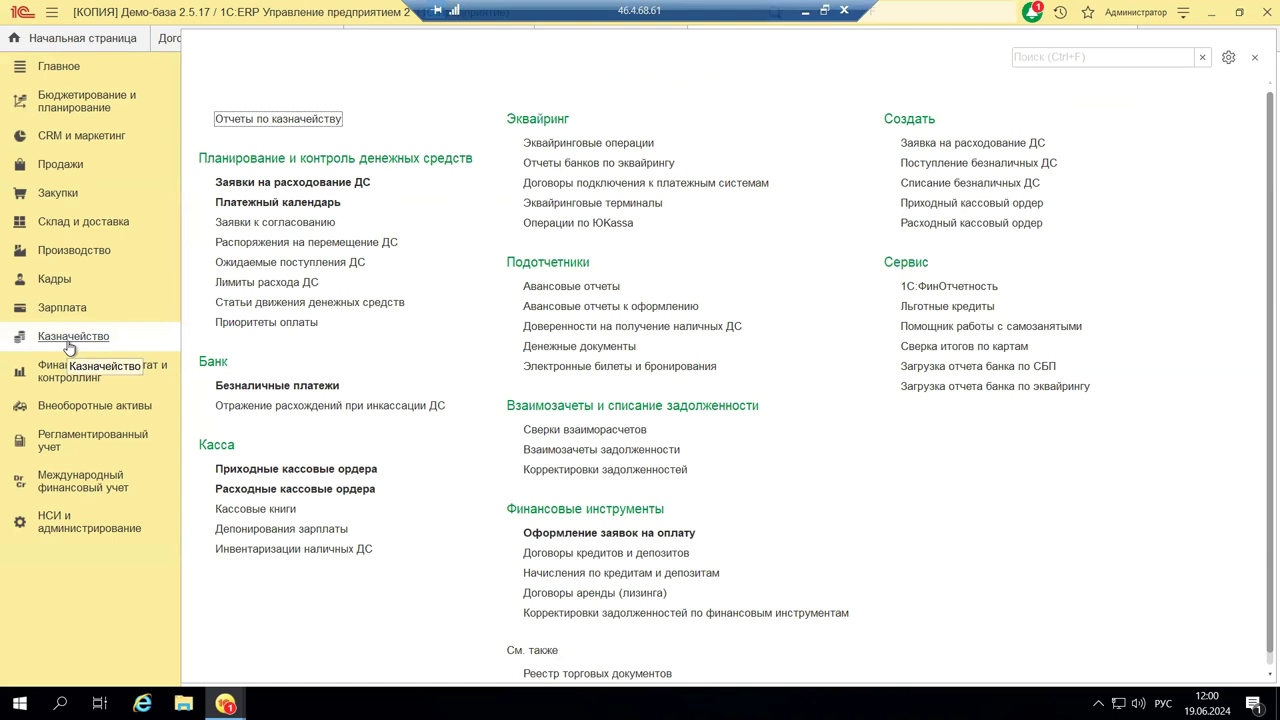
left_click(70, 441)
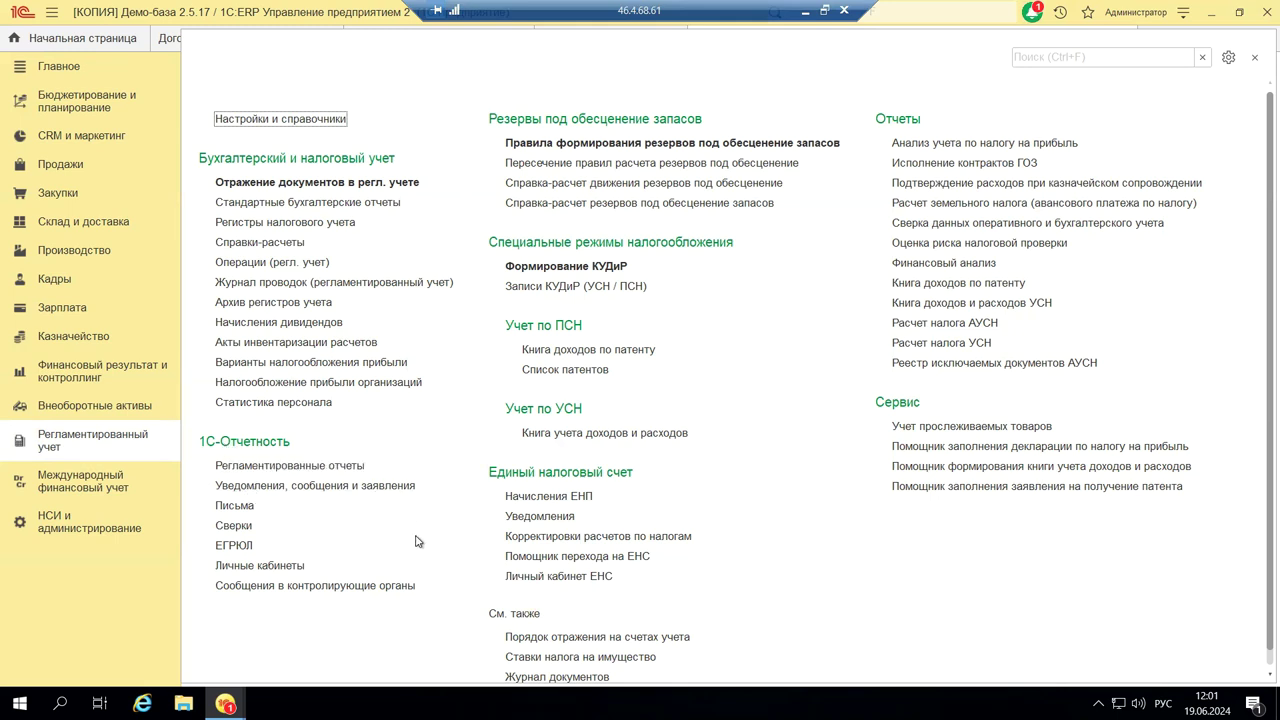
left_click(278, 467)
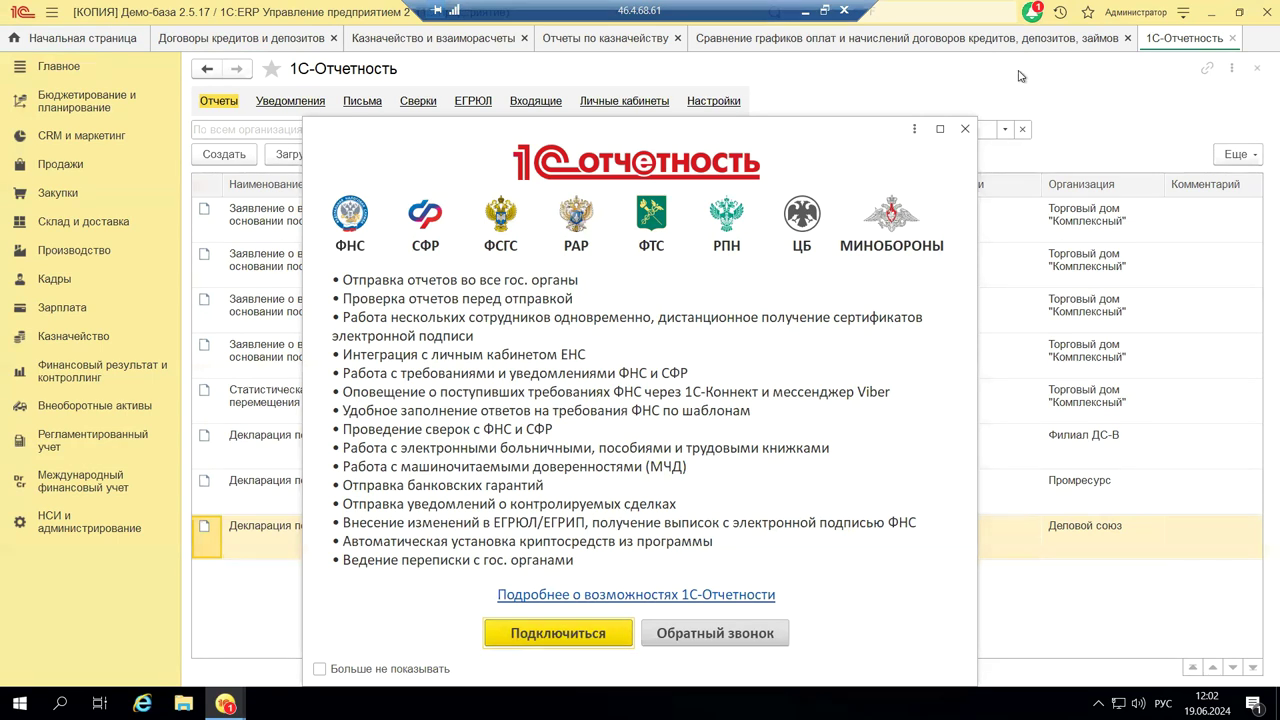
left_click(962, 131)
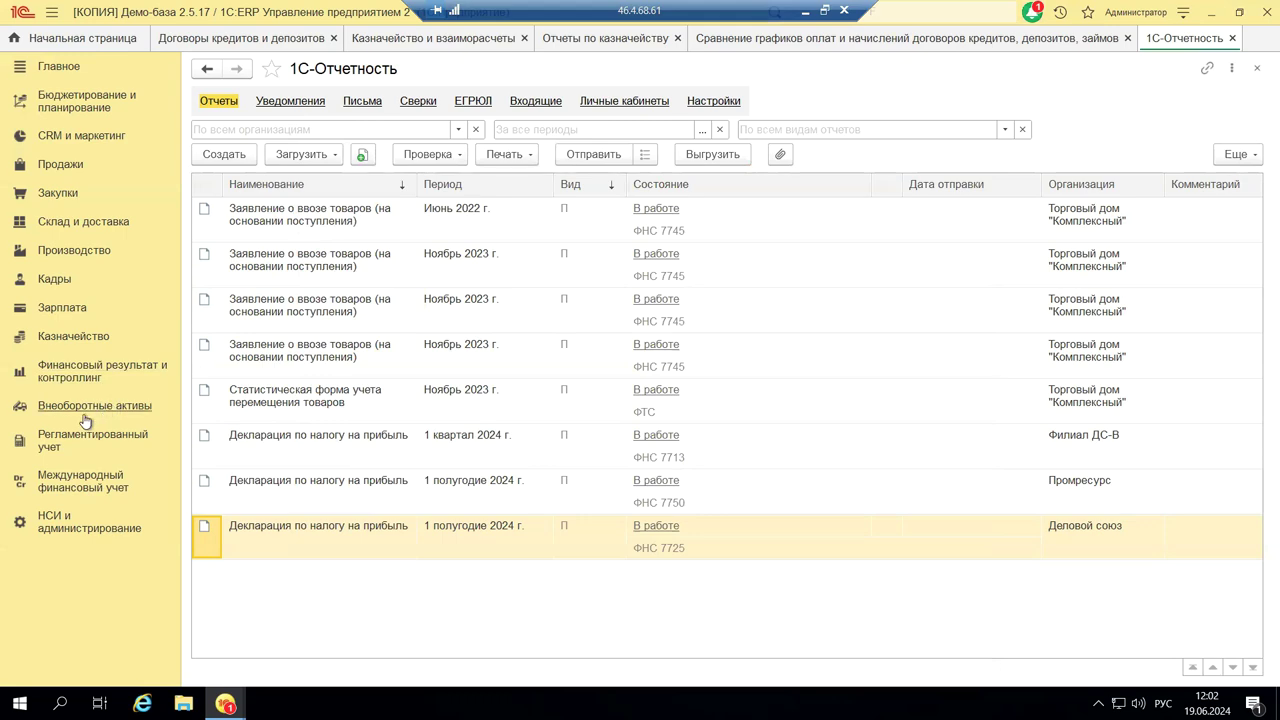
- Open the "Личный кабинет ЕНС" for organization Андромеда and display its 1С-Отчетность connection application
left_click(62, 440)
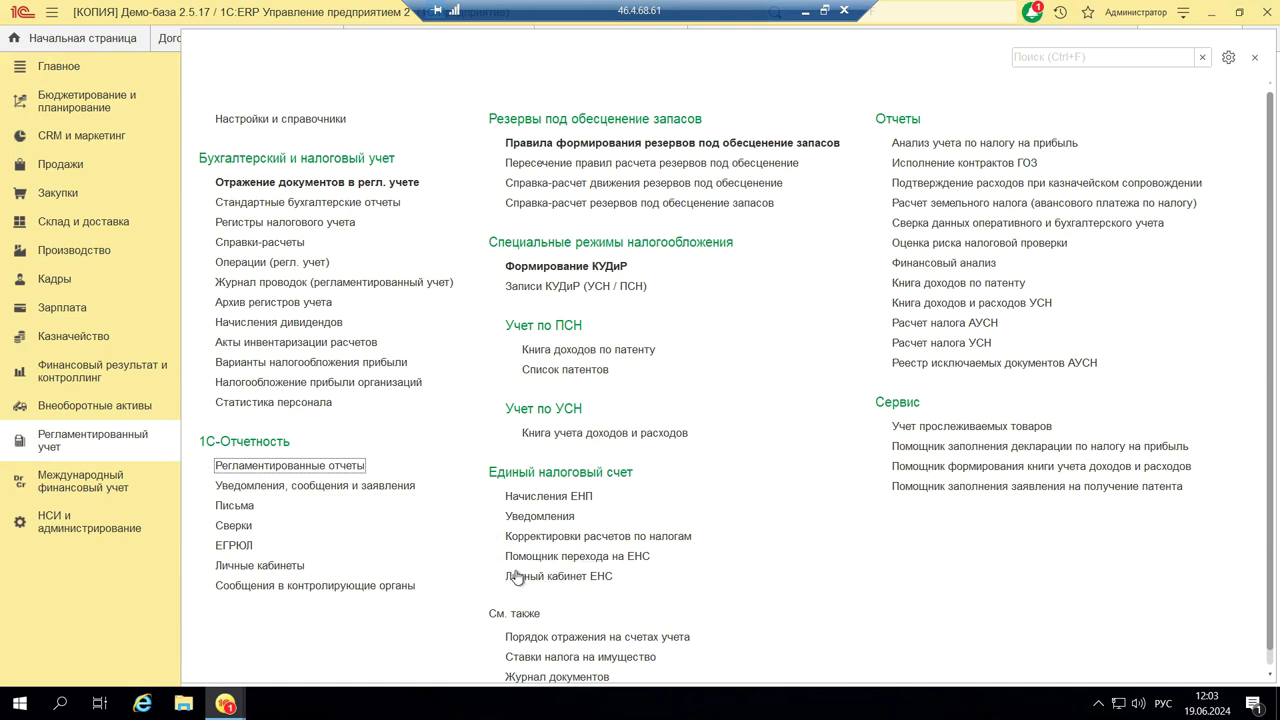
left_click(578, 580)
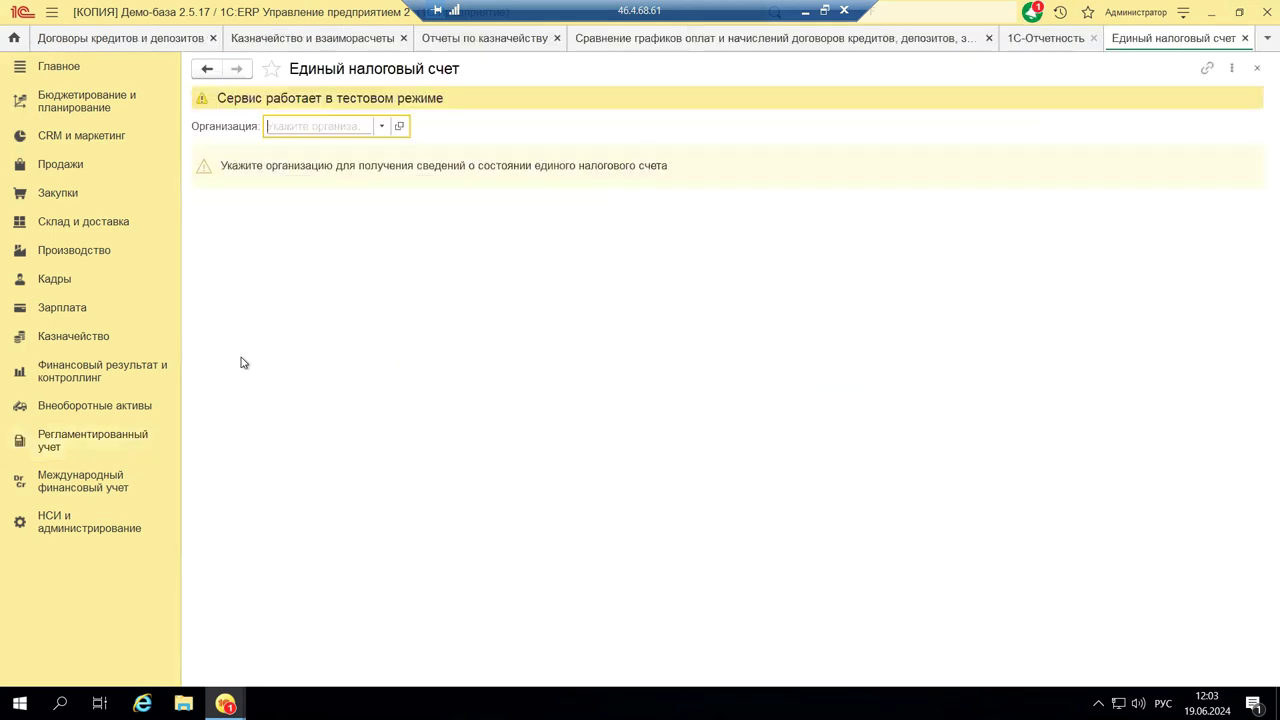
left_click(381, 126)
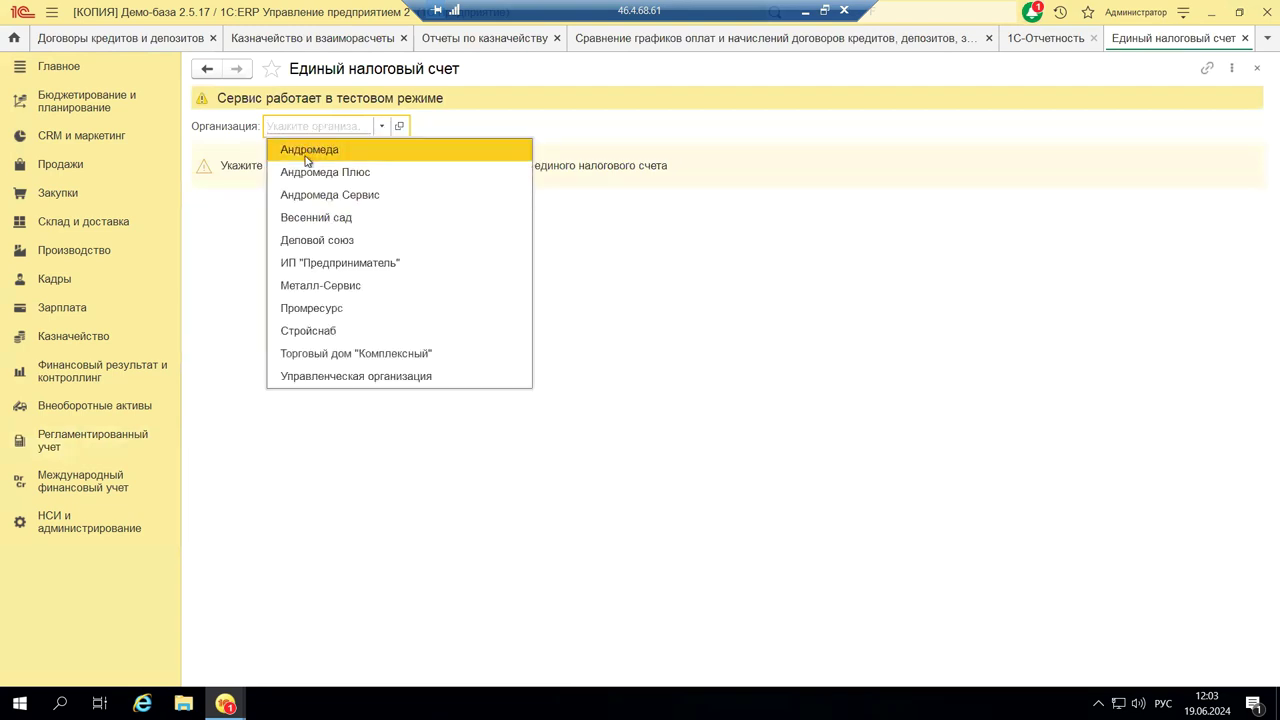
left_click(309, 152)
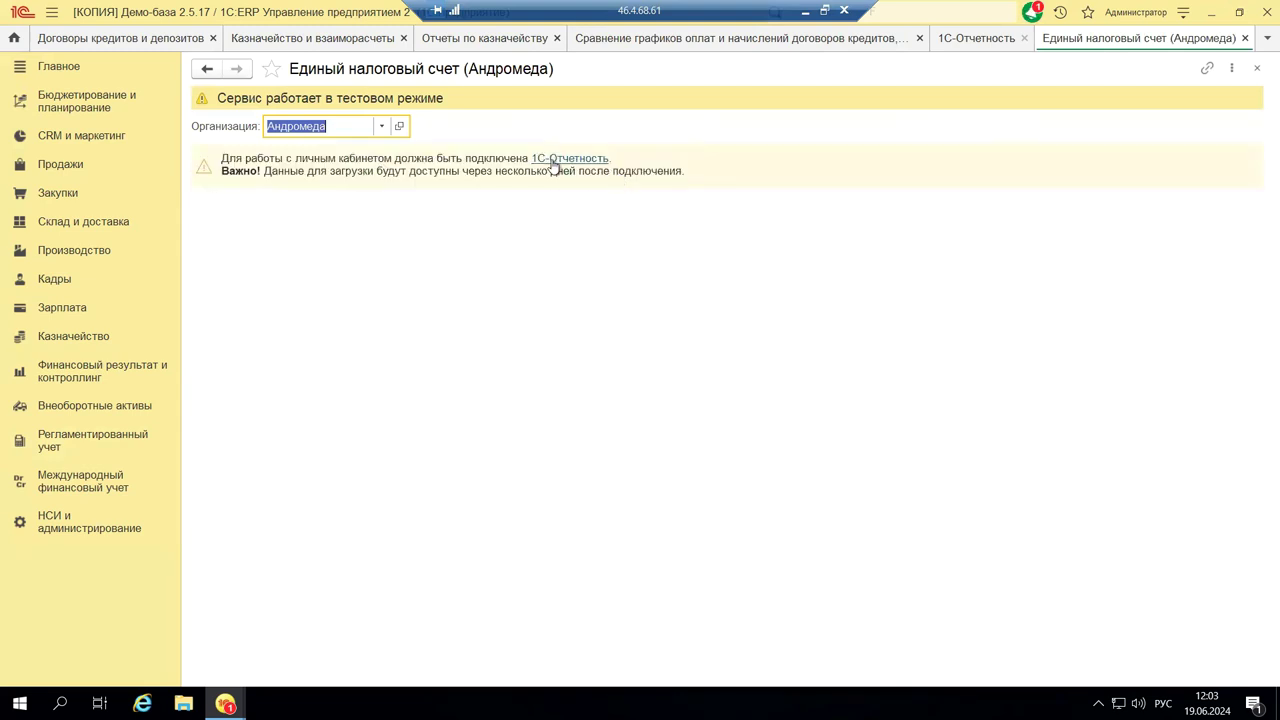
left_click(553, 160)
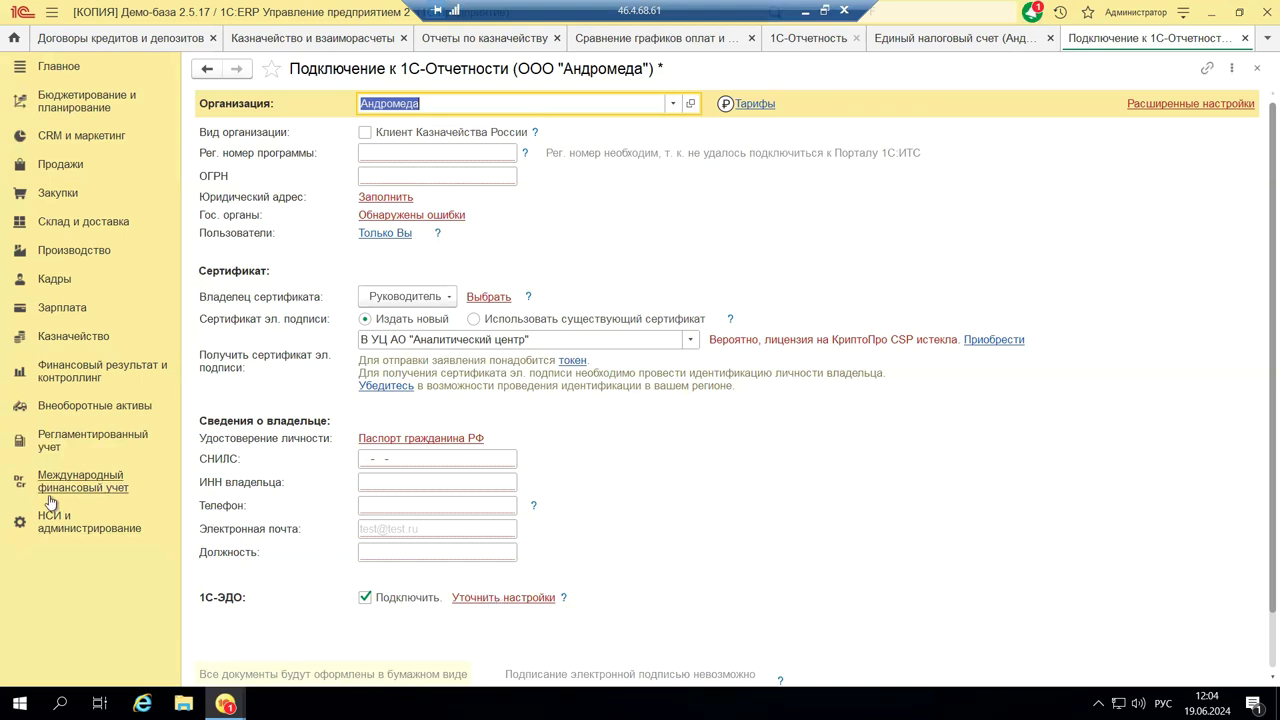
- Examine the address and registration data in the Андромеда organization card, and close the card and the organizations list
left_click(60, 532)
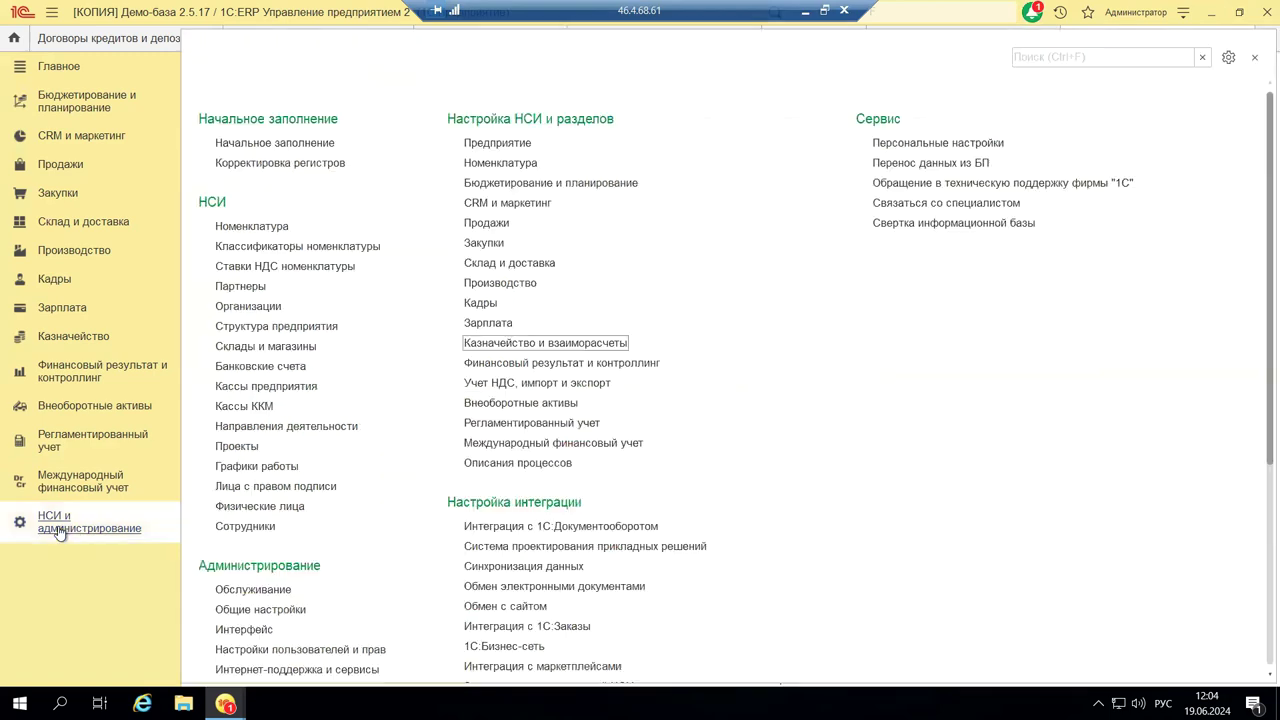
left_click(250, 306)
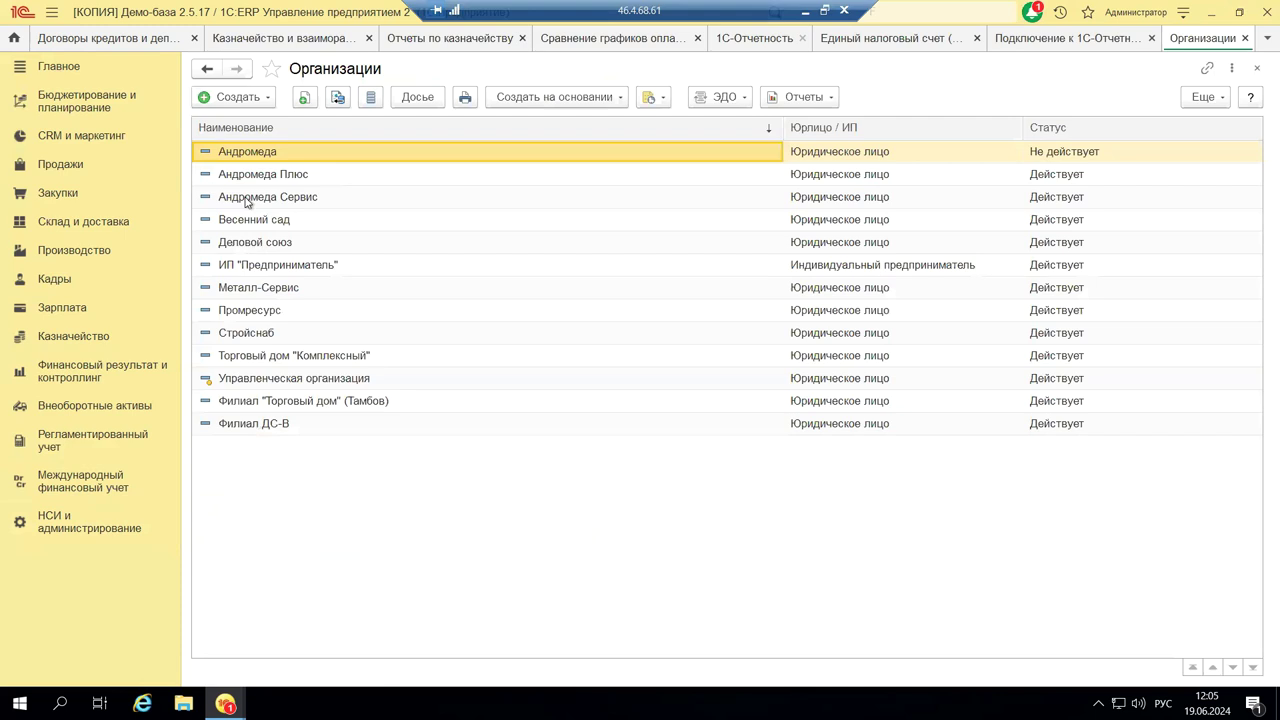
double_click(238, 155)
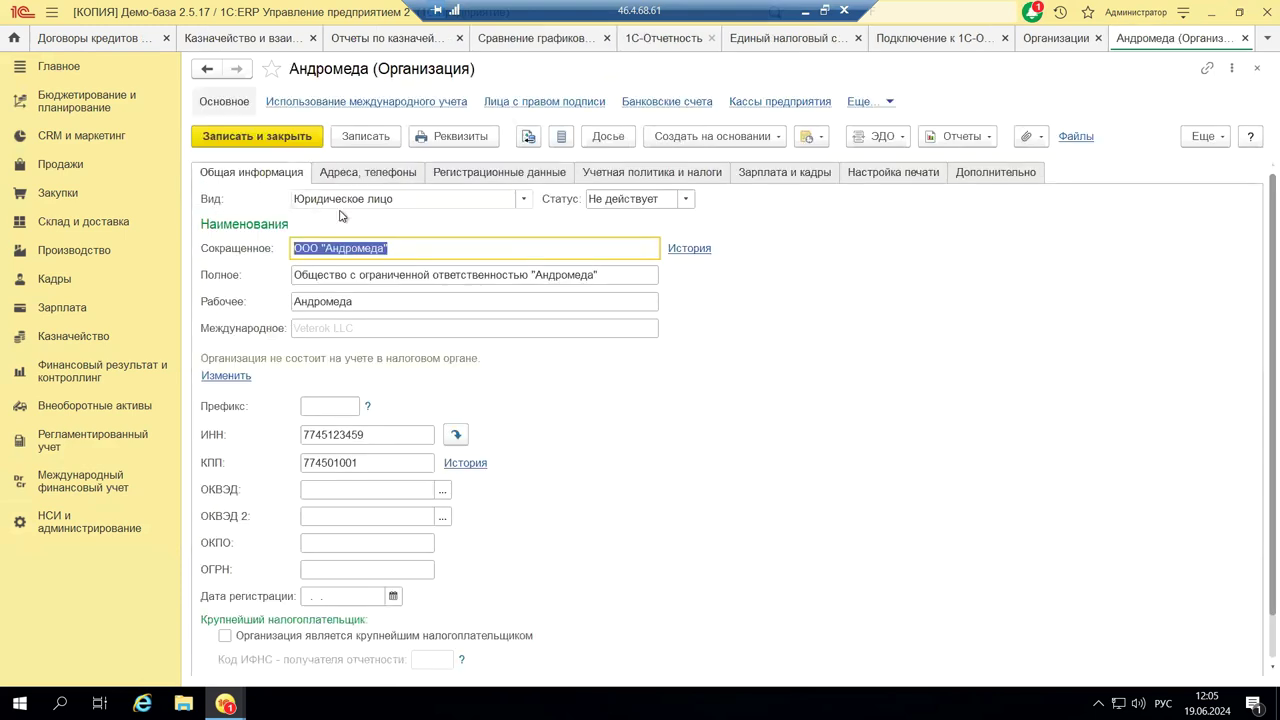
left_click(356, 178)
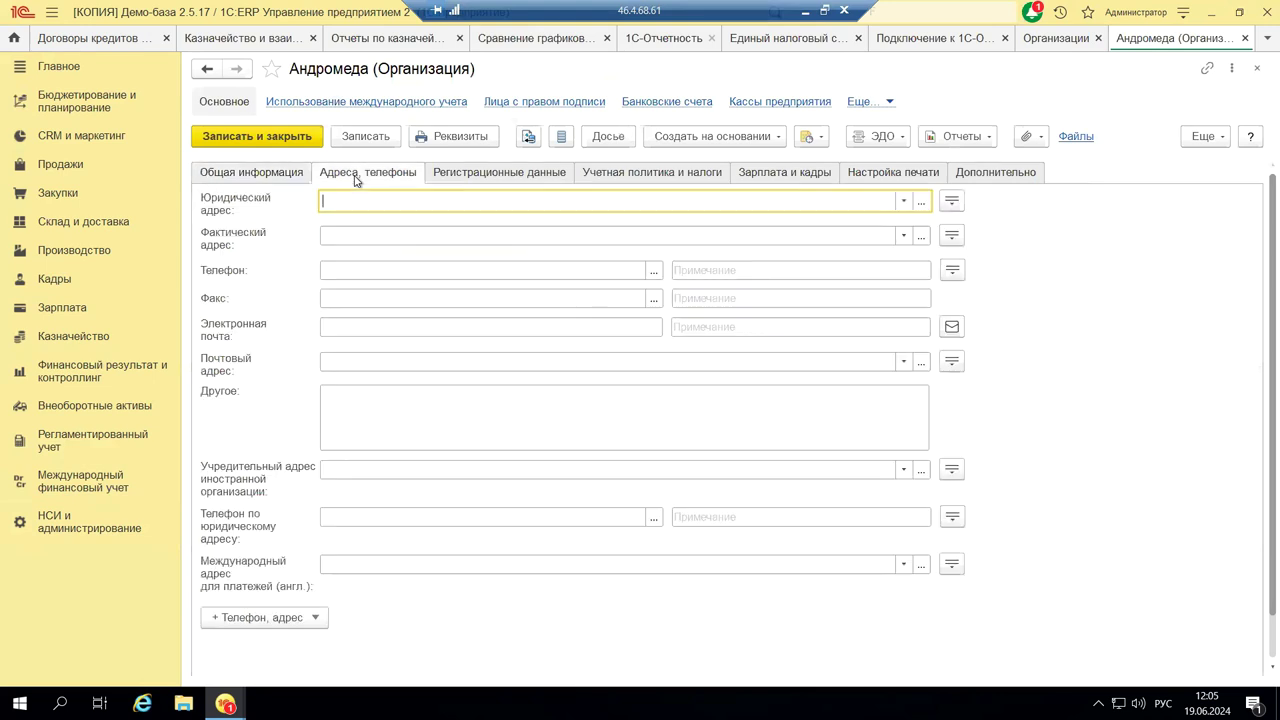
left_click(463, 175)
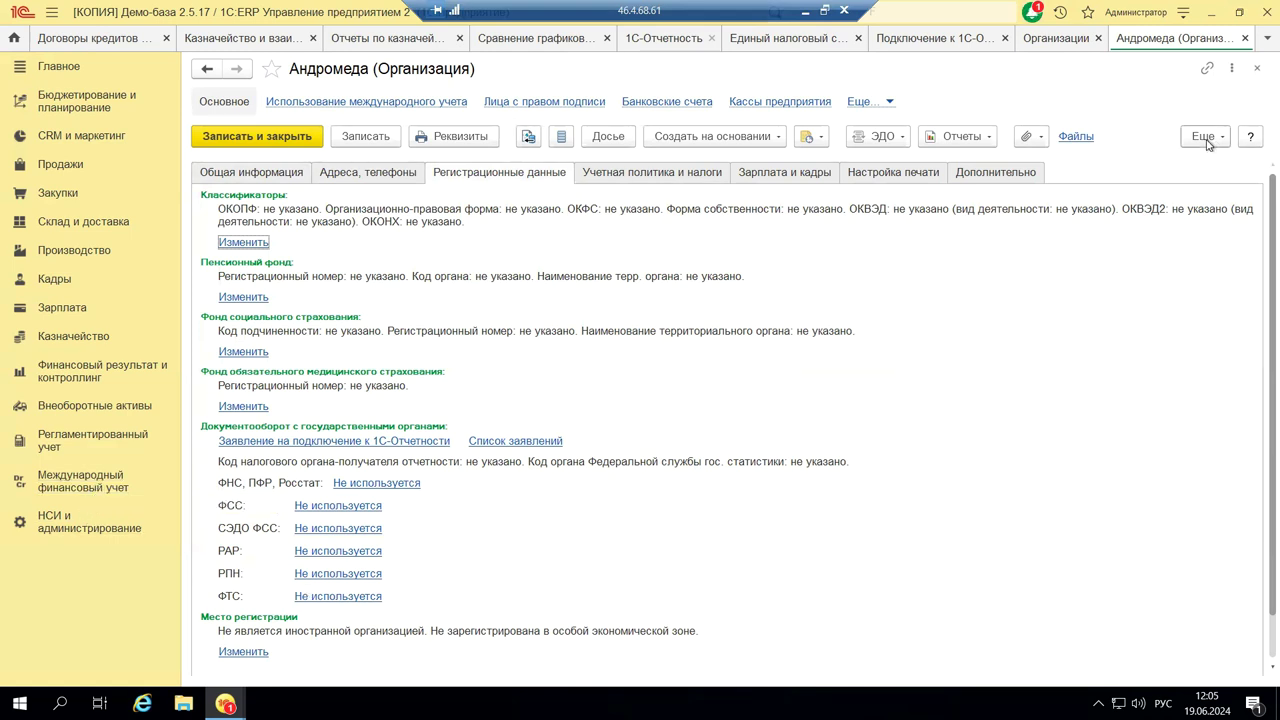
left_click(1256, 70)
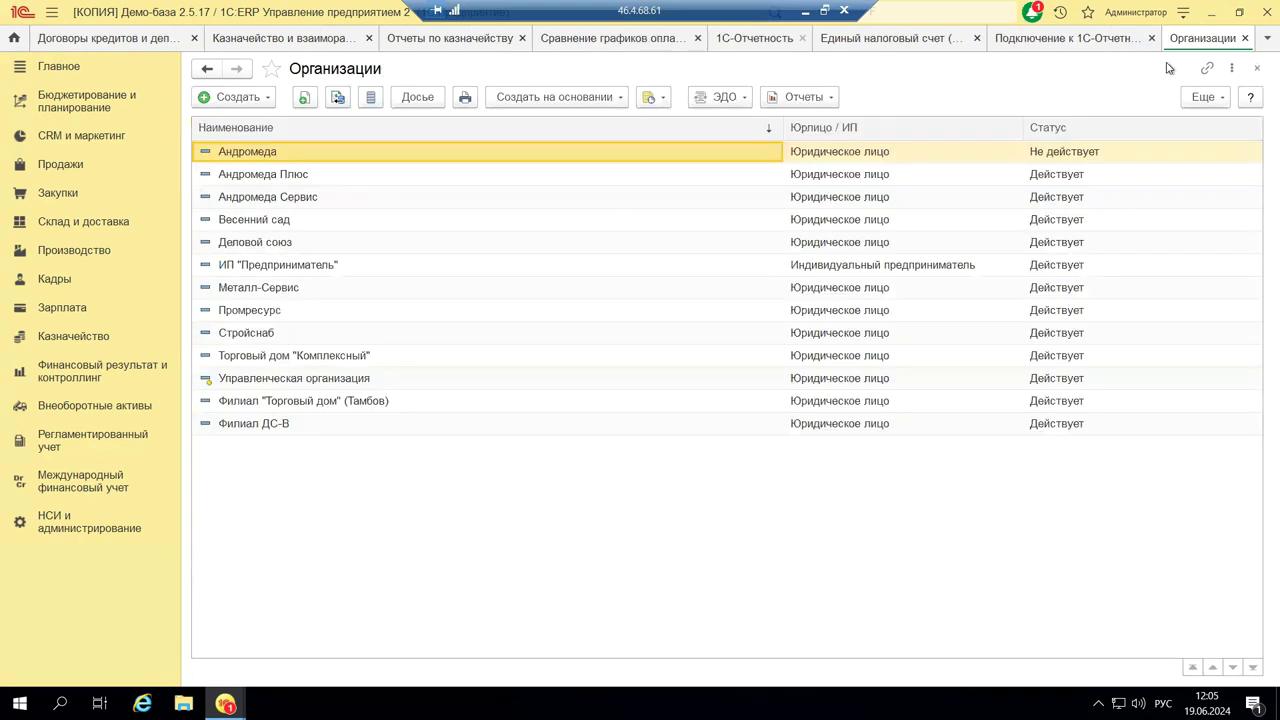
left_click(1256, 67)
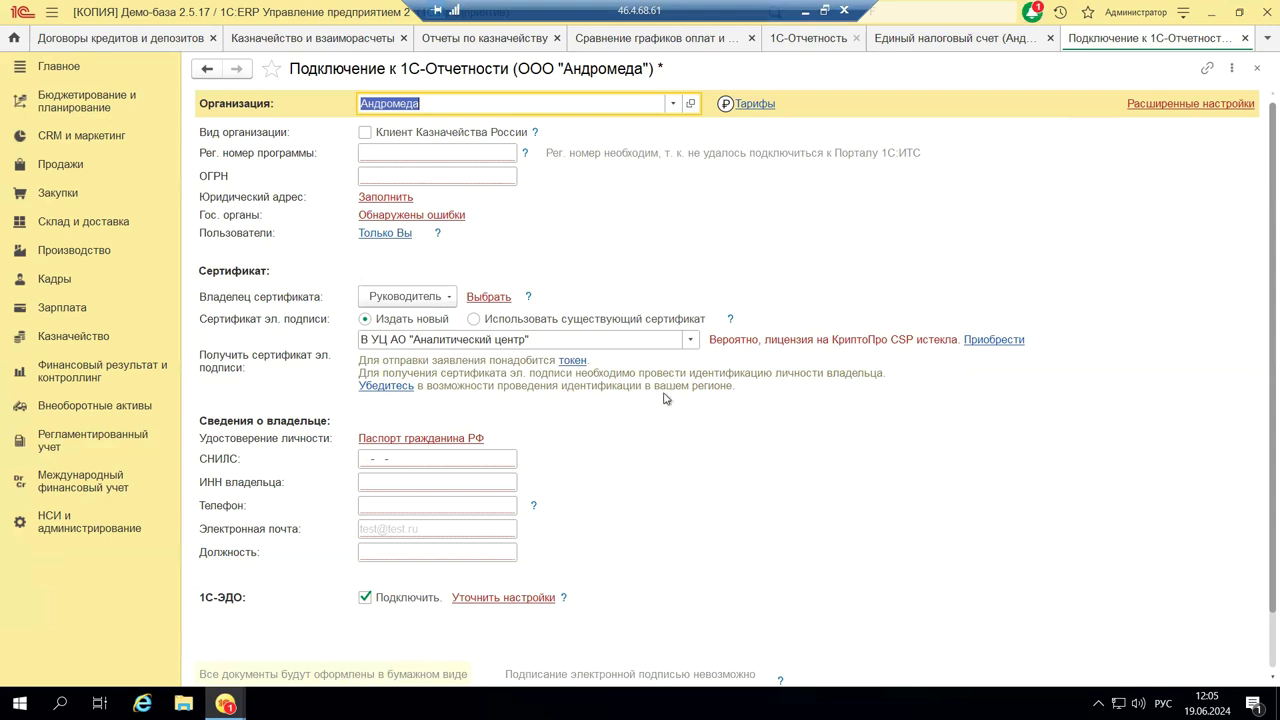
- Review the rest of the 1С-Отчетность connection application, close it without saving, and close the single tax account page
scroll(662, 410, "down", 2)
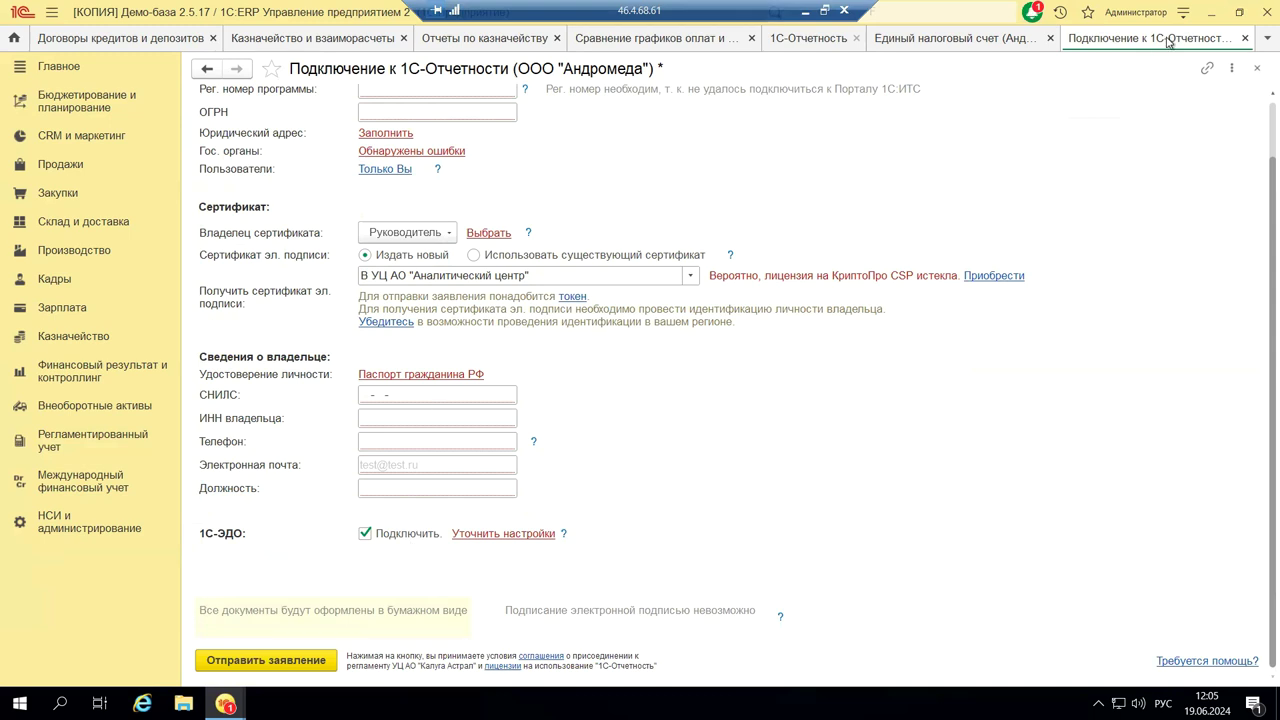
left_click(1245, 38)
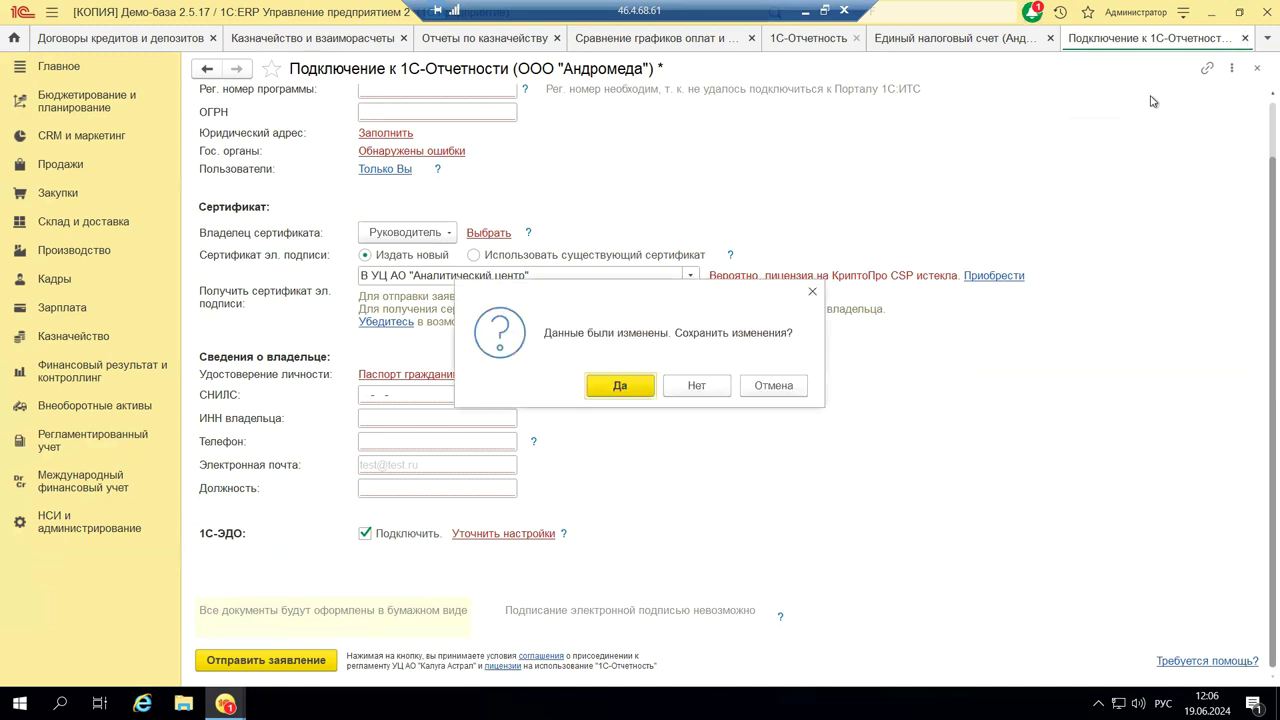
left_click(706, 389)
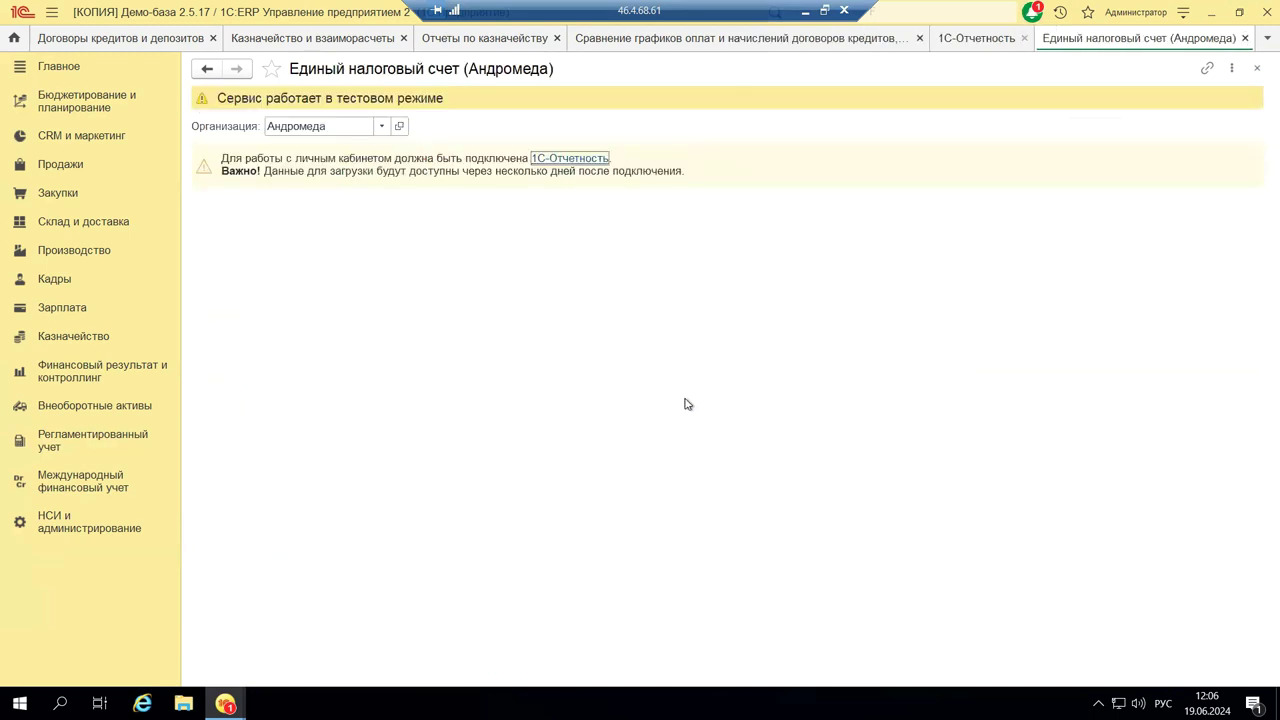
left_click(1256, 68)
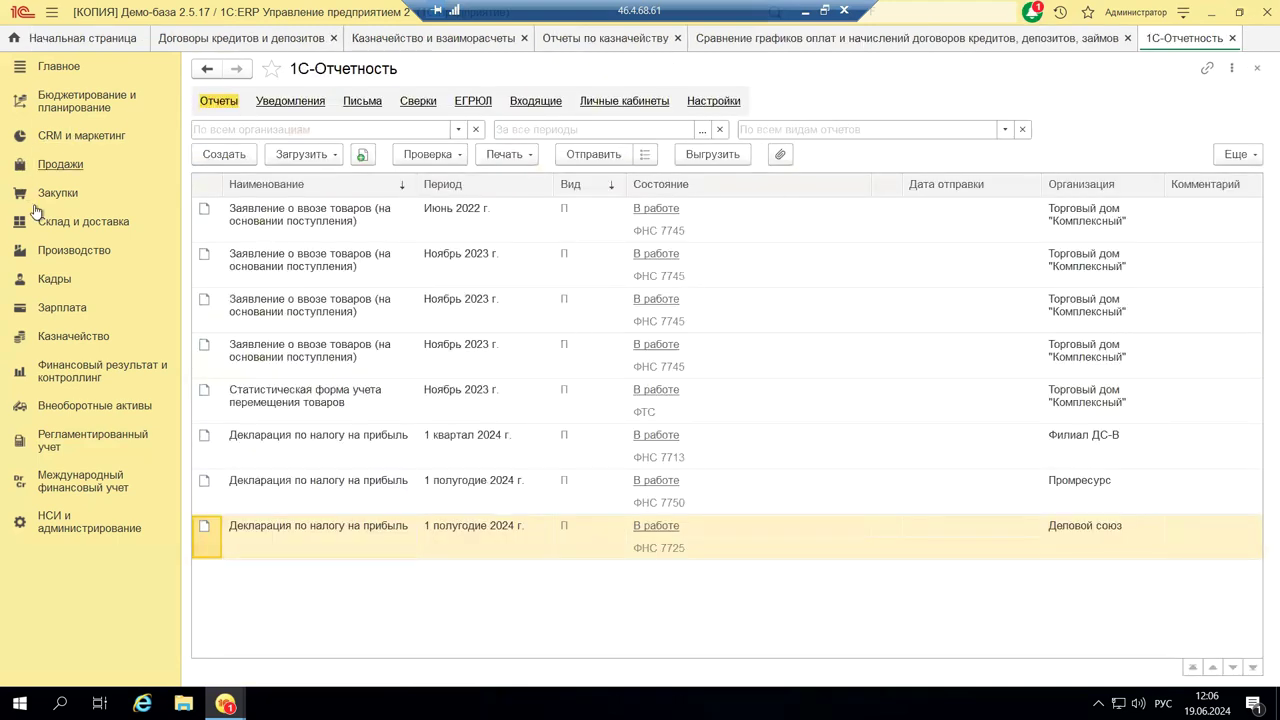
- Switch to the PowerPoint presentation and return to title slide 1
left_click(803, 12)
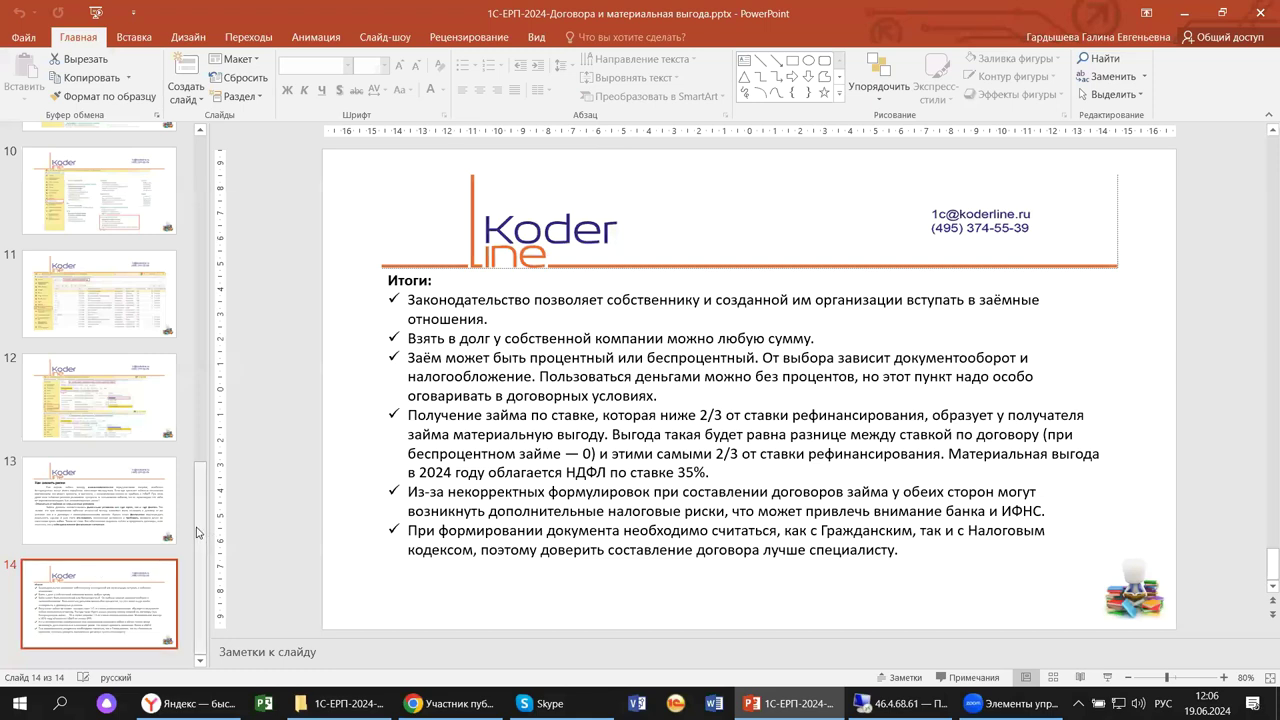
left_click_drag(197, 531, 165, 165)
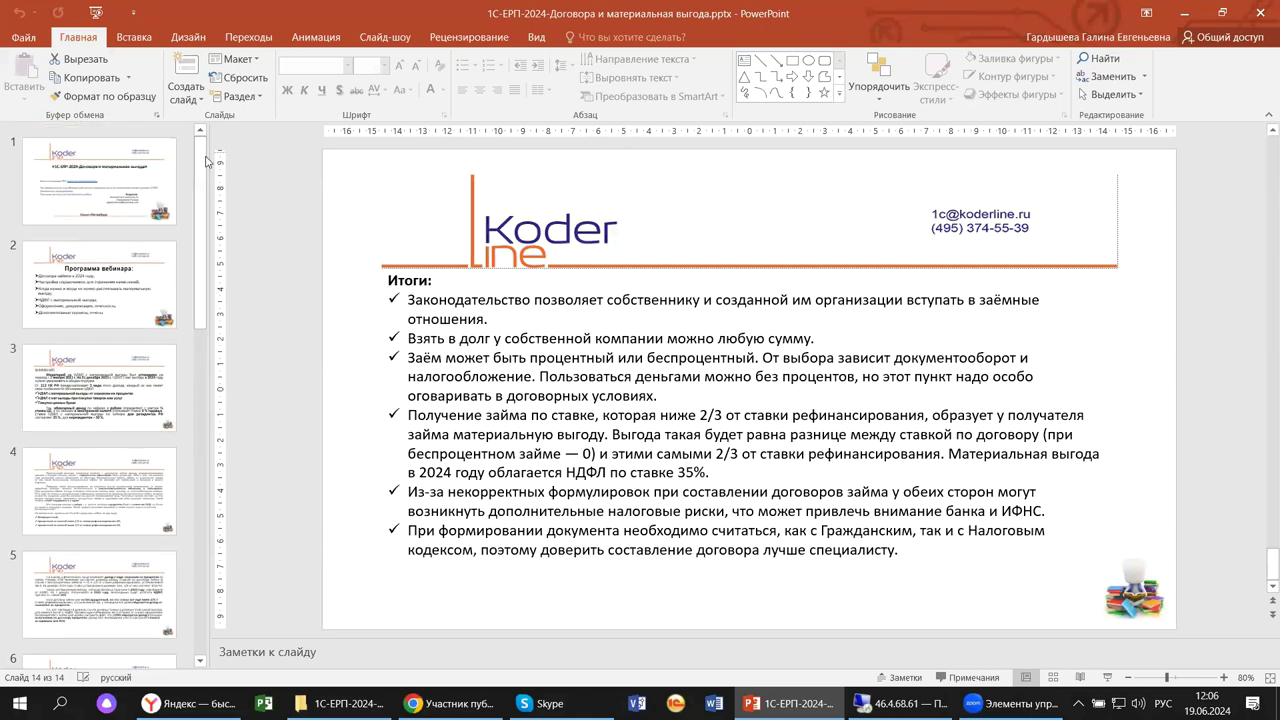
left_click(163, 160)
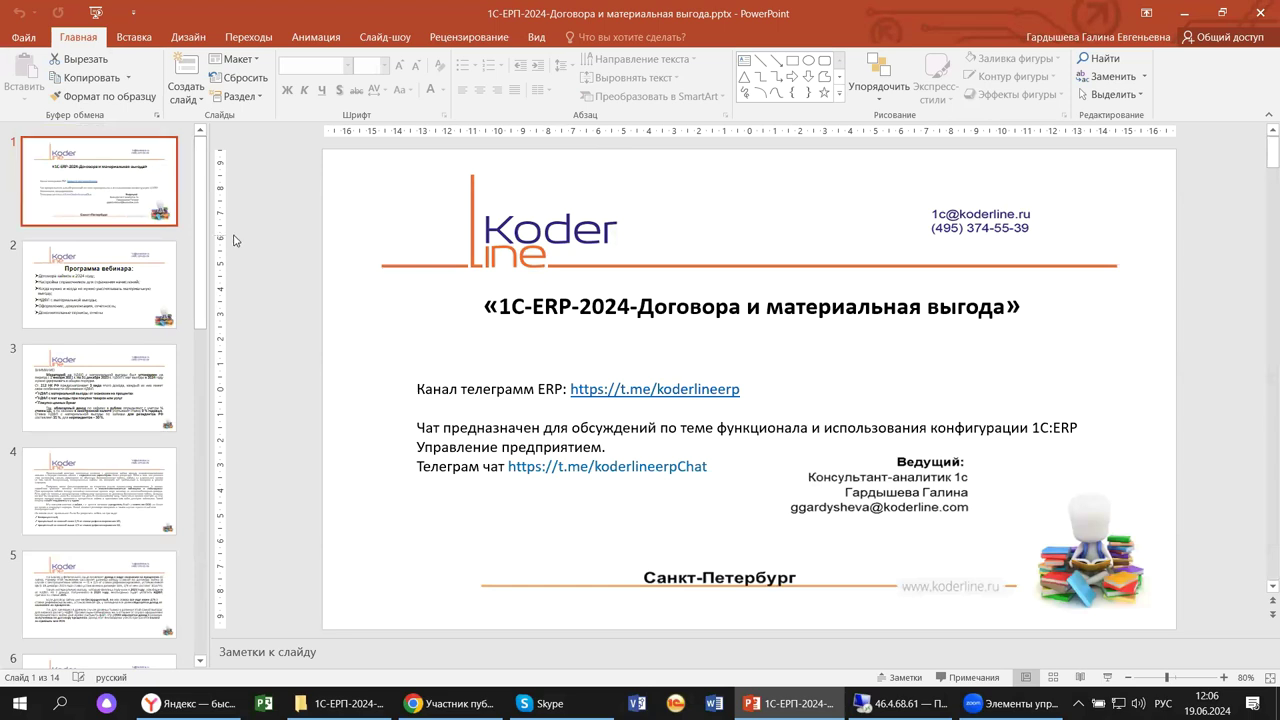